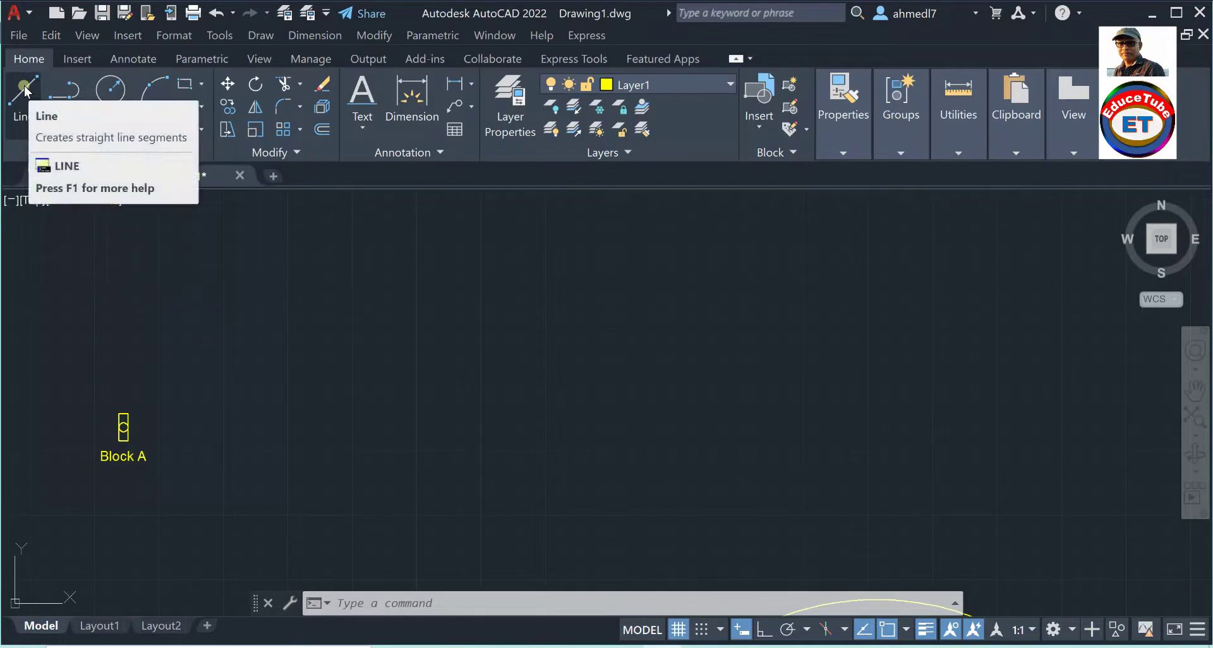
Draw a horizontal line above and to the right of Block A, with Ortho mode turned on
click(26, 91)
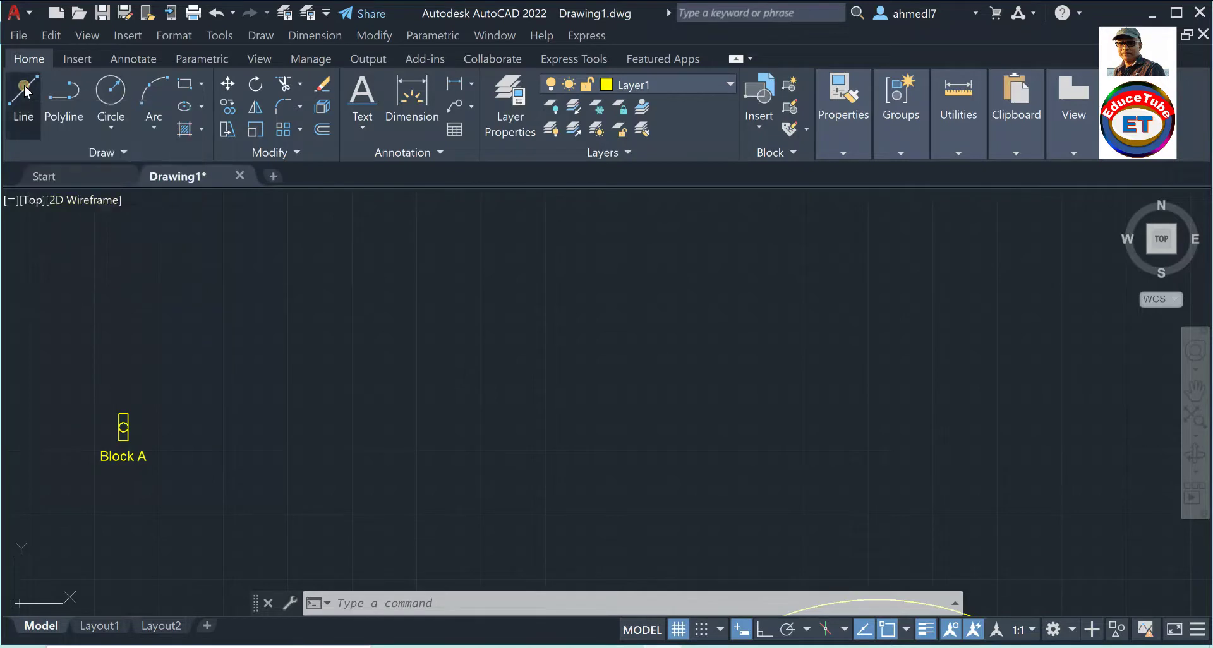
click(212, 269)
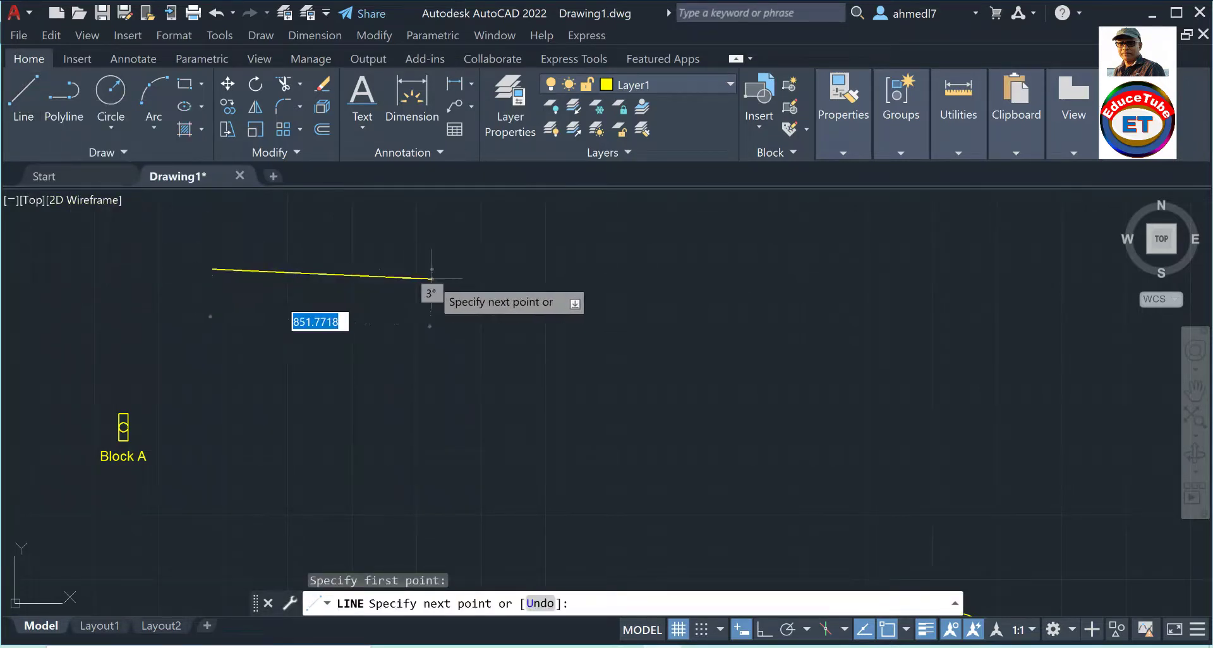
click(764, 629)
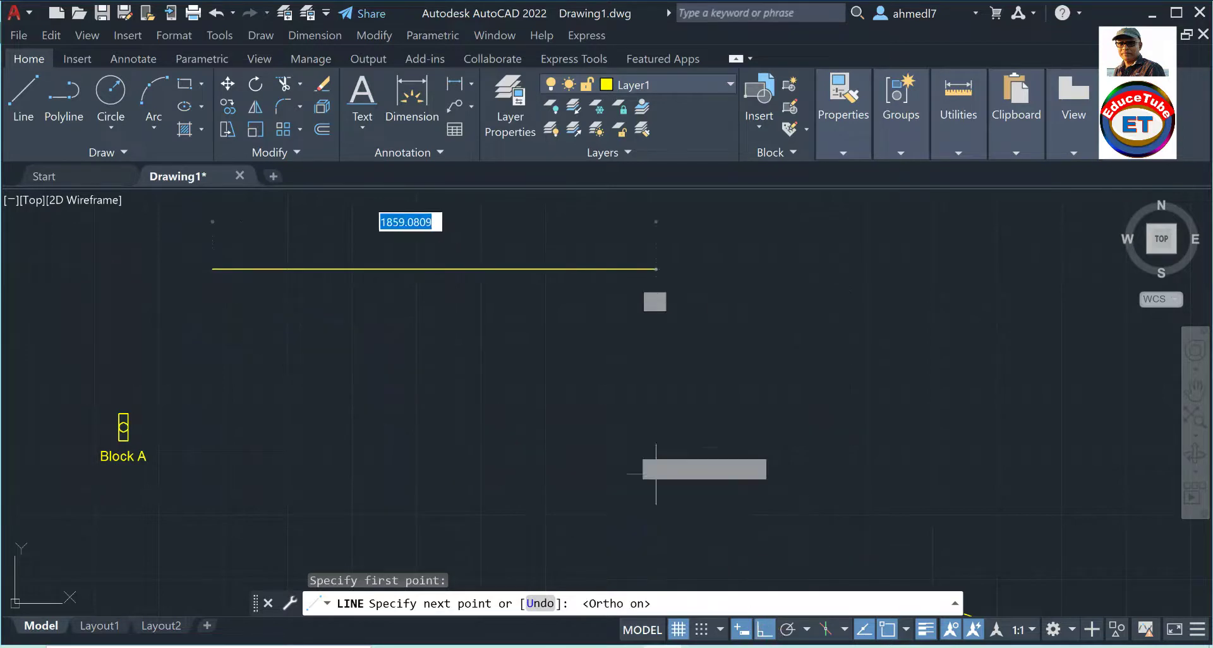
click(533, 269)
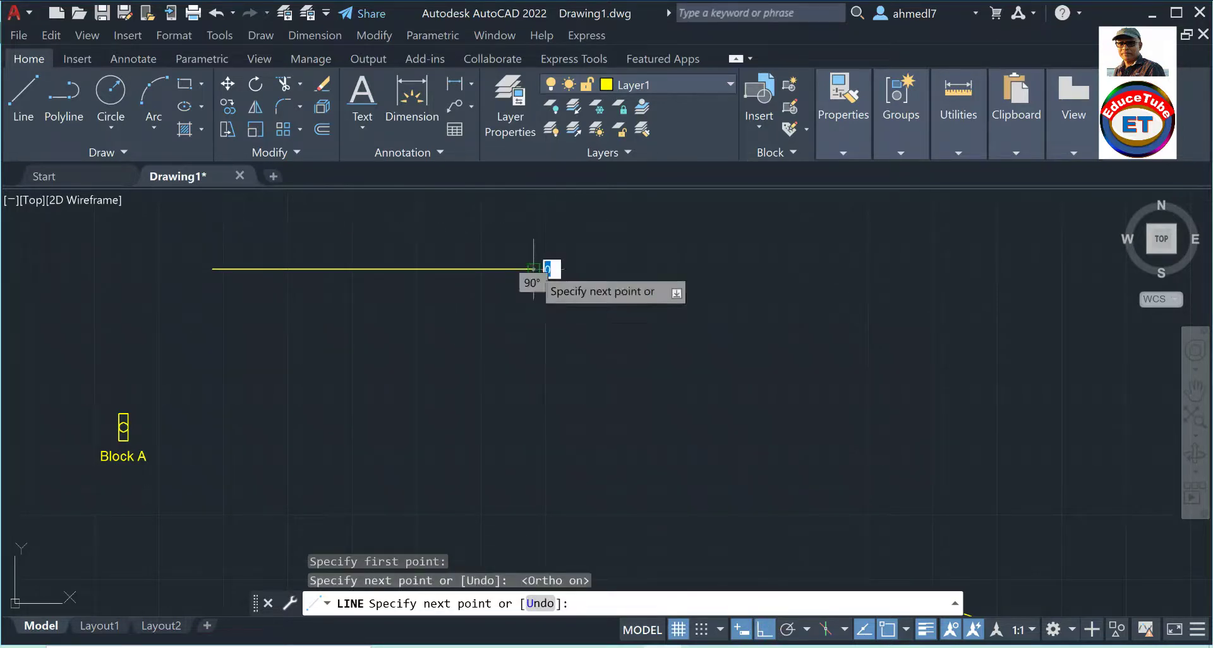
key(Escape)
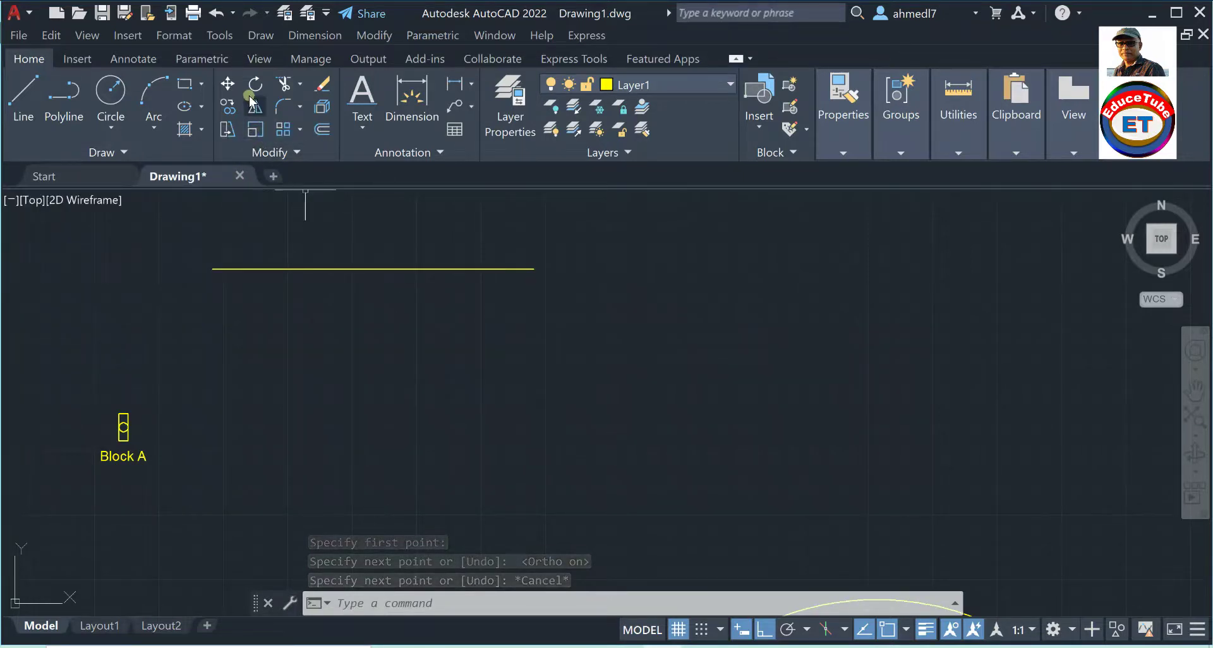
Copy the horizontal line about 300 units below, about 1560 units to its right, and beneath that right-hand copy with Ortho off
click(226, 106)
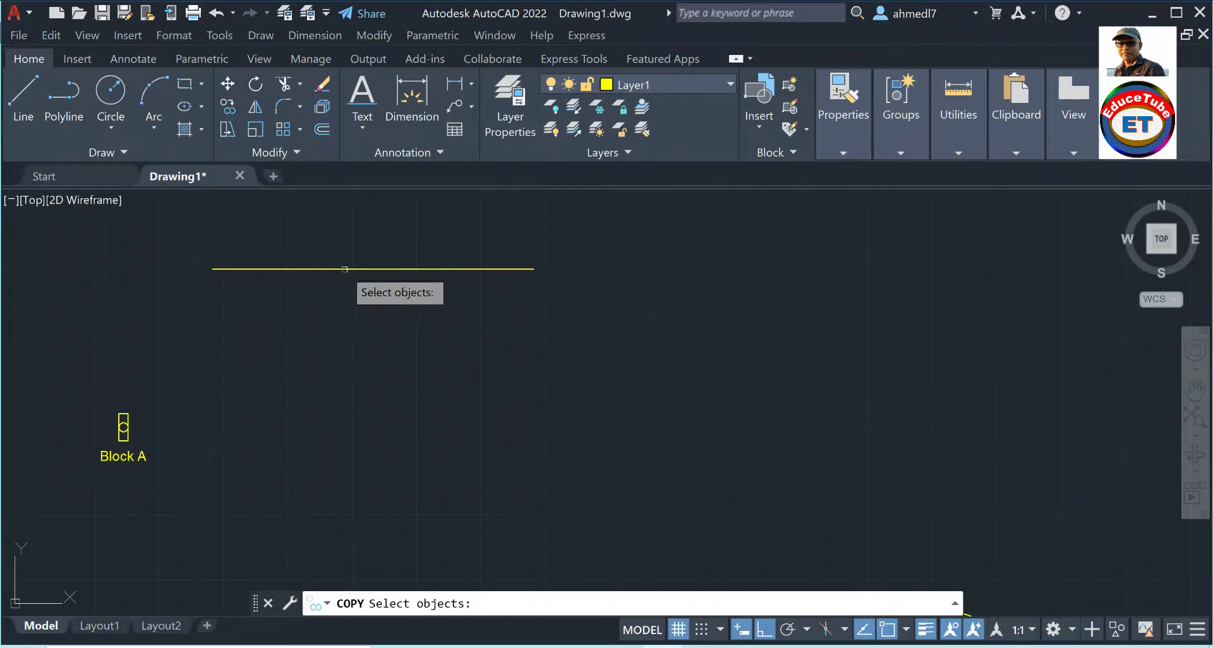
click(345, 269)
key(Return)
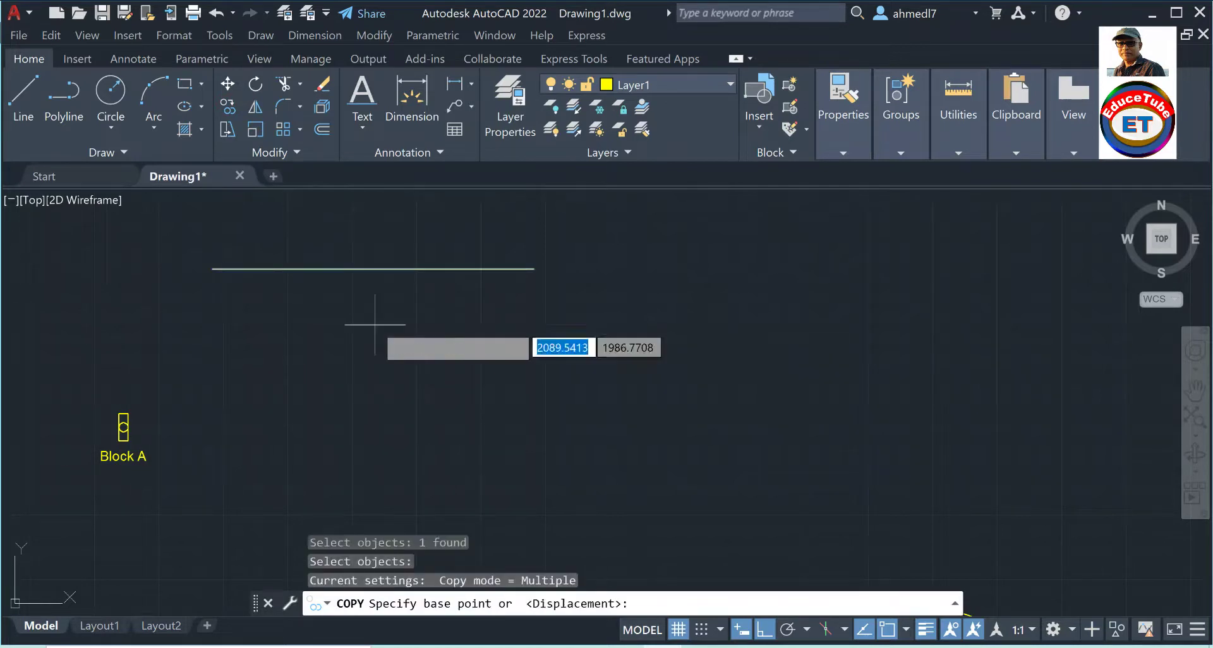
click(372, 270)
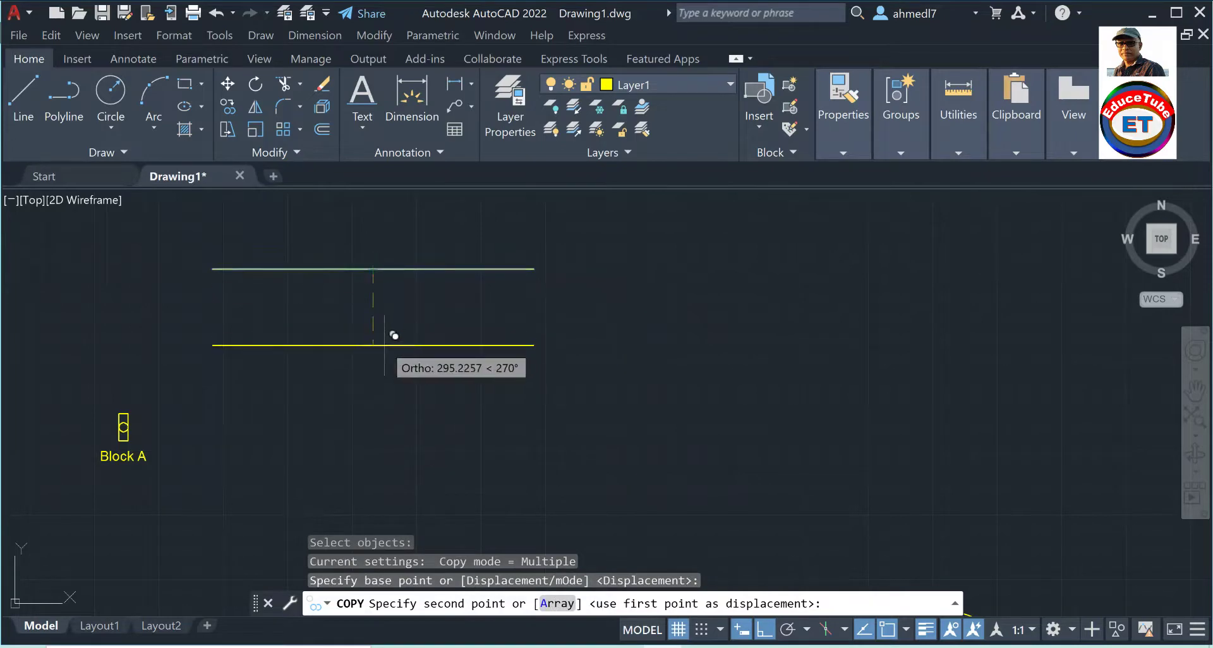
click(385, 347)
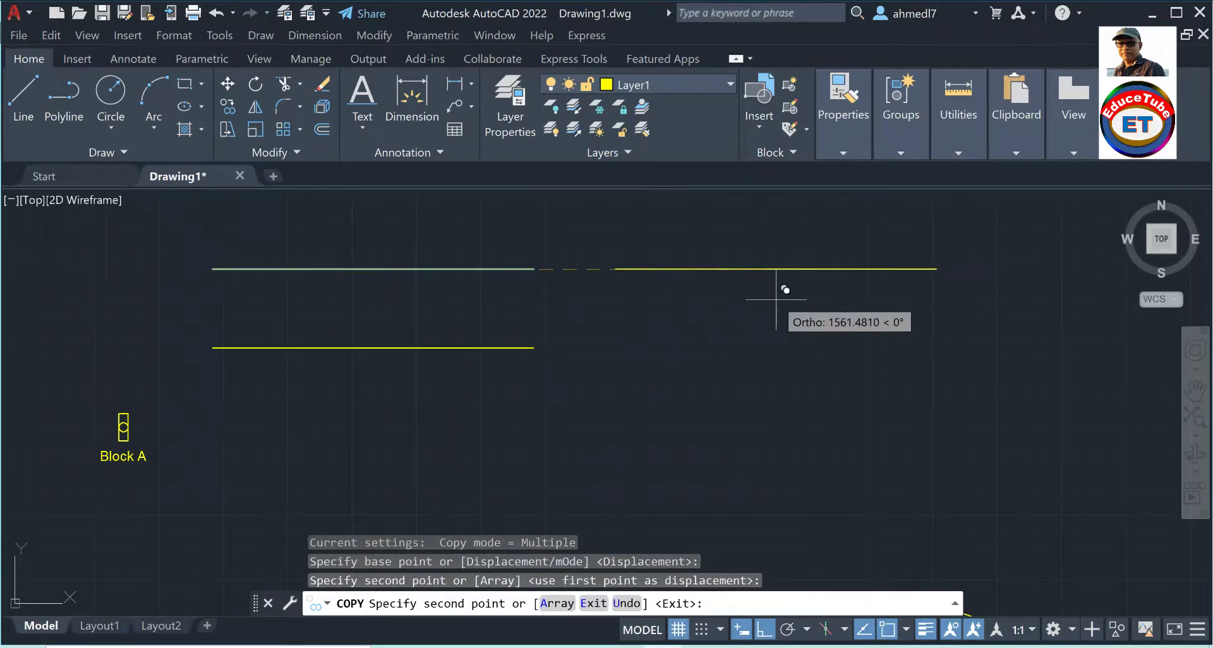
click(776, 269)
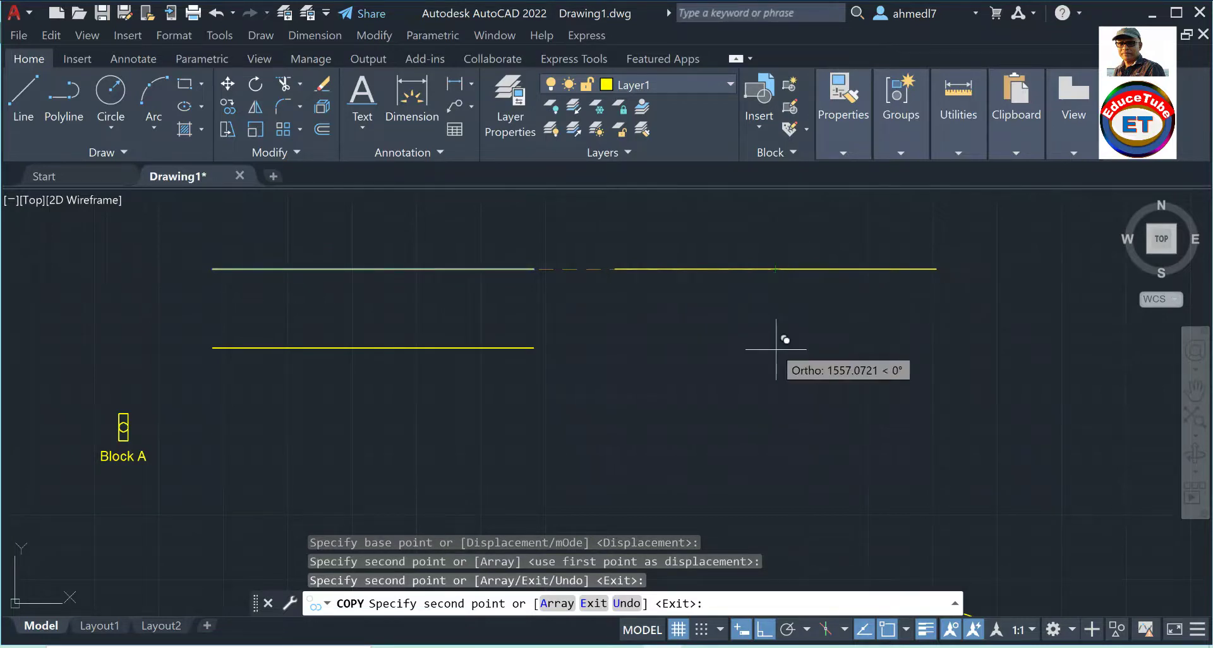
click(765, 629)
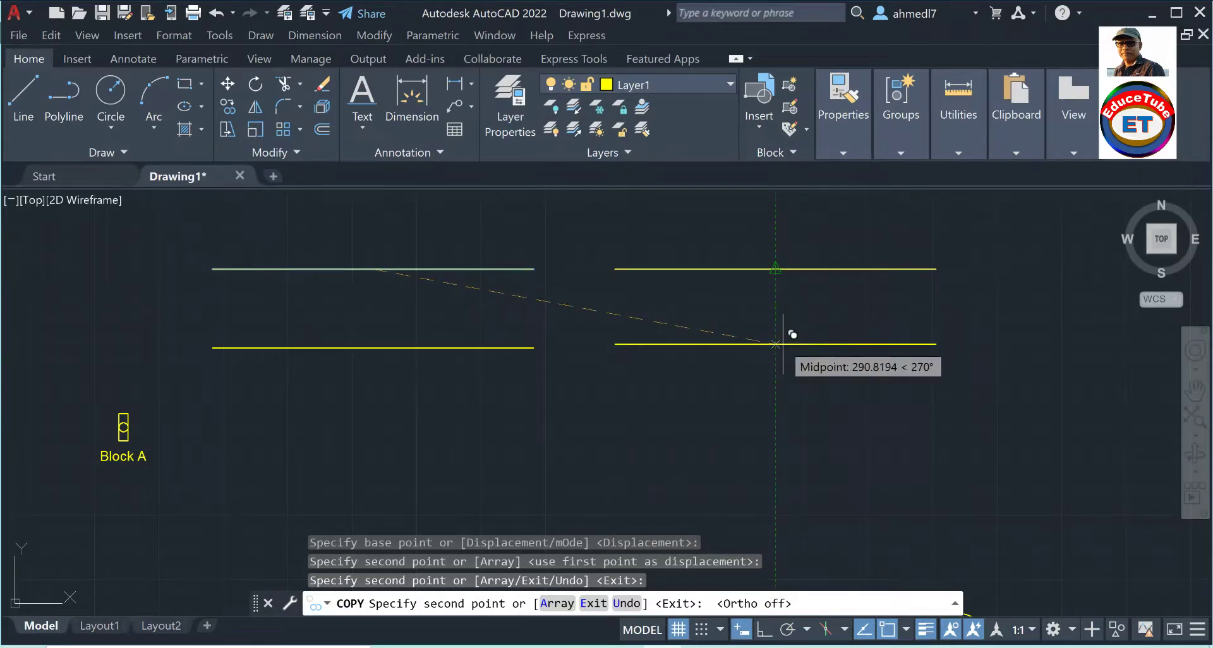
click(775, 343)
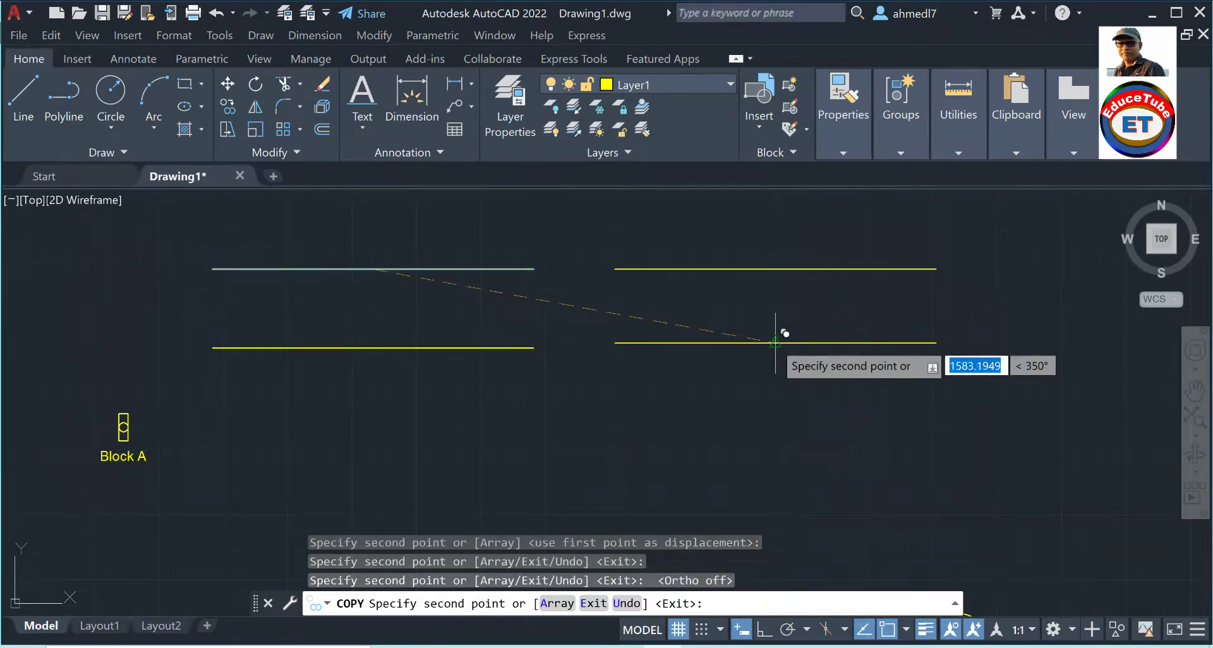
key(Escape)
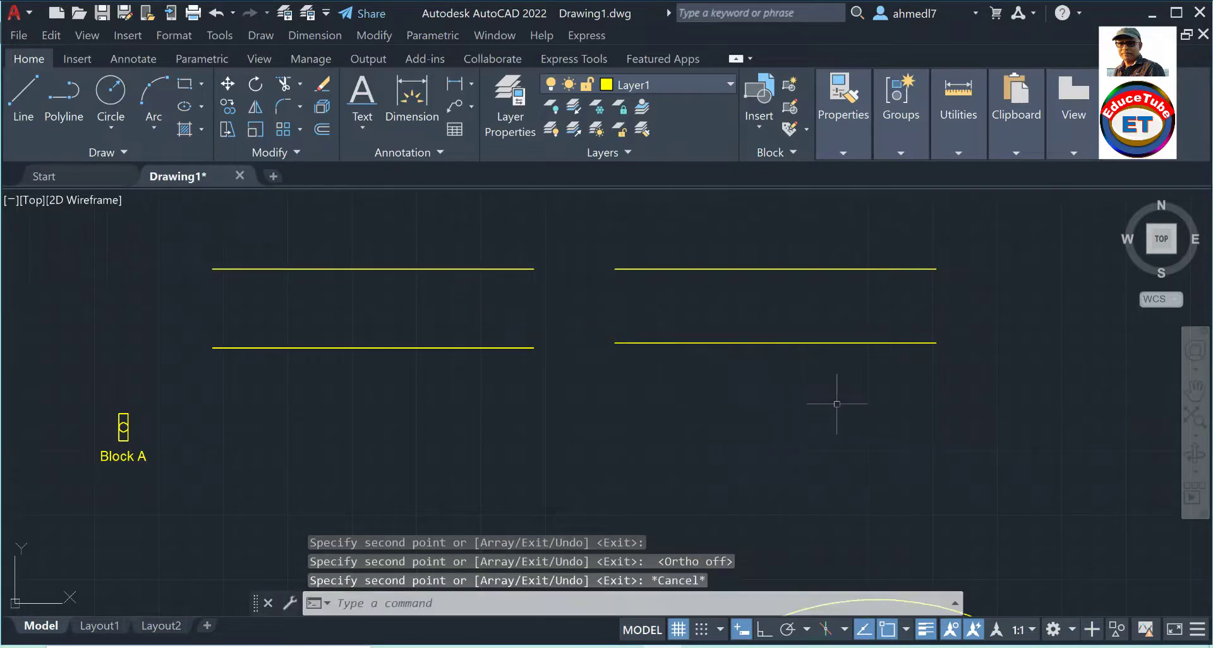
Delete the existing arc below the right-hand pair of lines
scroll(673, 318, down, 2)
scroll(675, 318, up, 2)
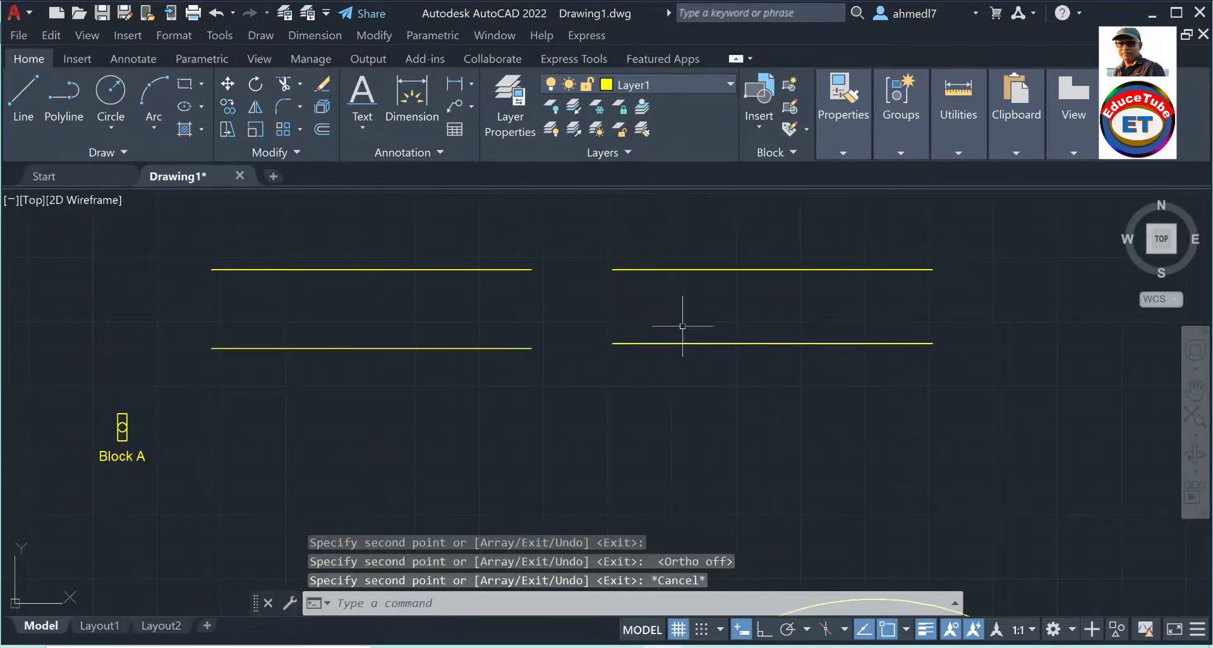
scroll(682, 326, down, 2)
click(794, 501)
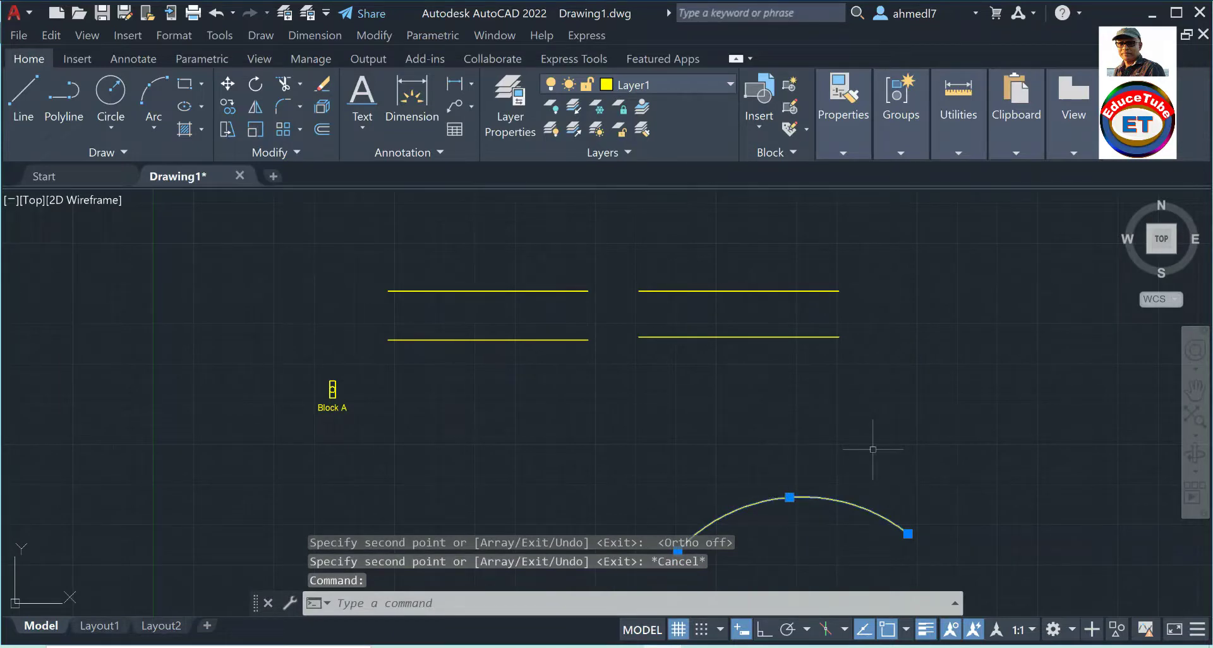
key(Delete)
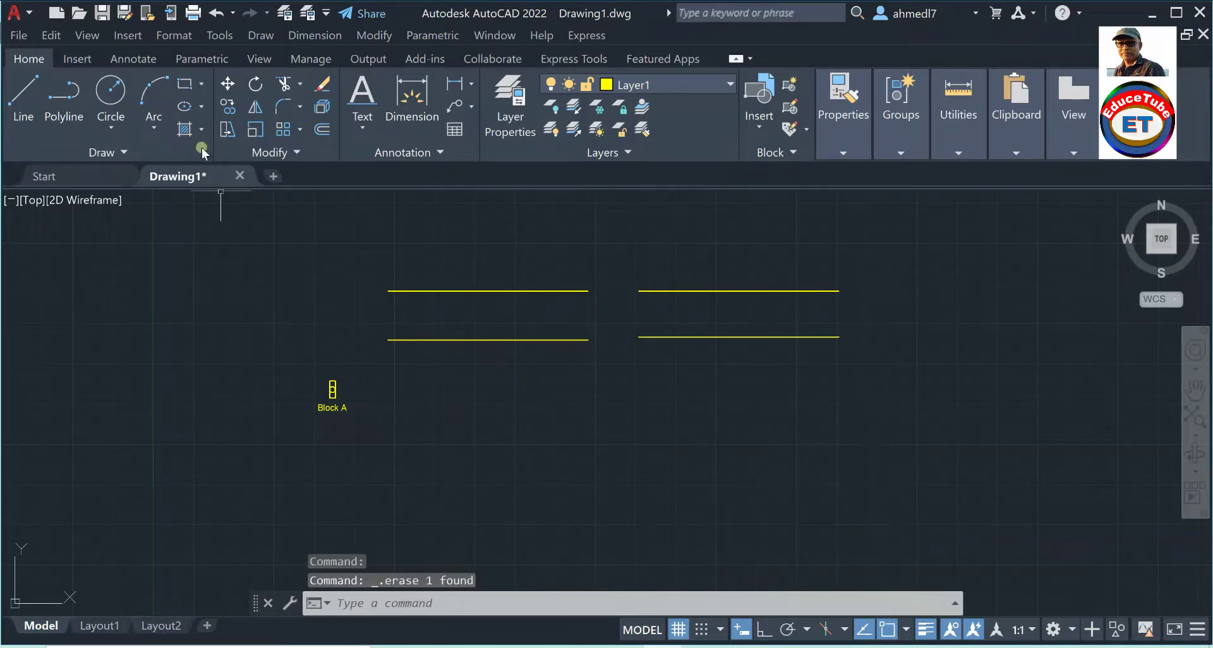
Draw a three-point upward-bulging arc beneath the left pair of lines, with about 640 units between successive points
click(152, 94)
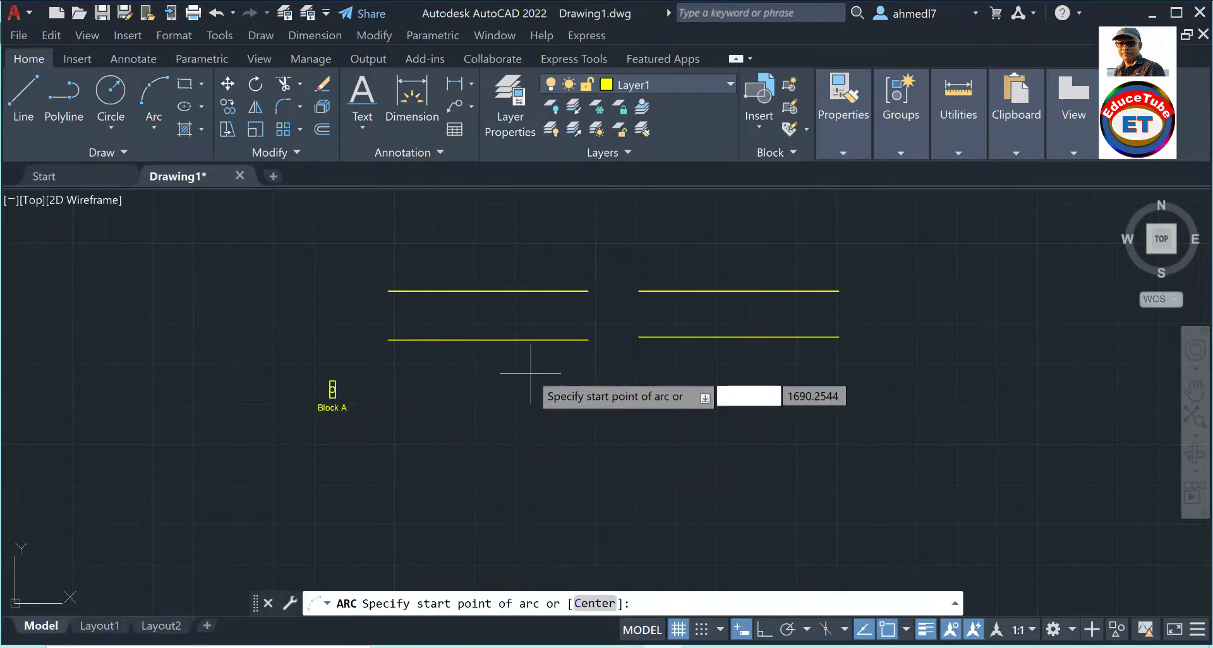
scroll(534, 374, up, 2)
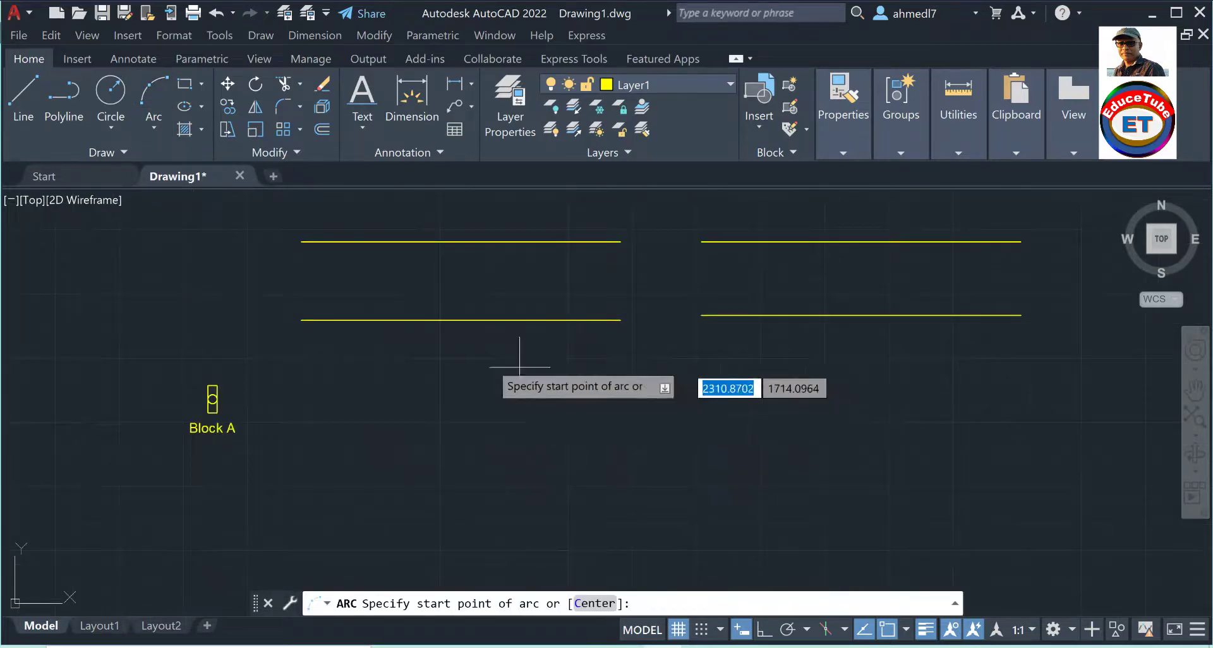
click(297, 448)
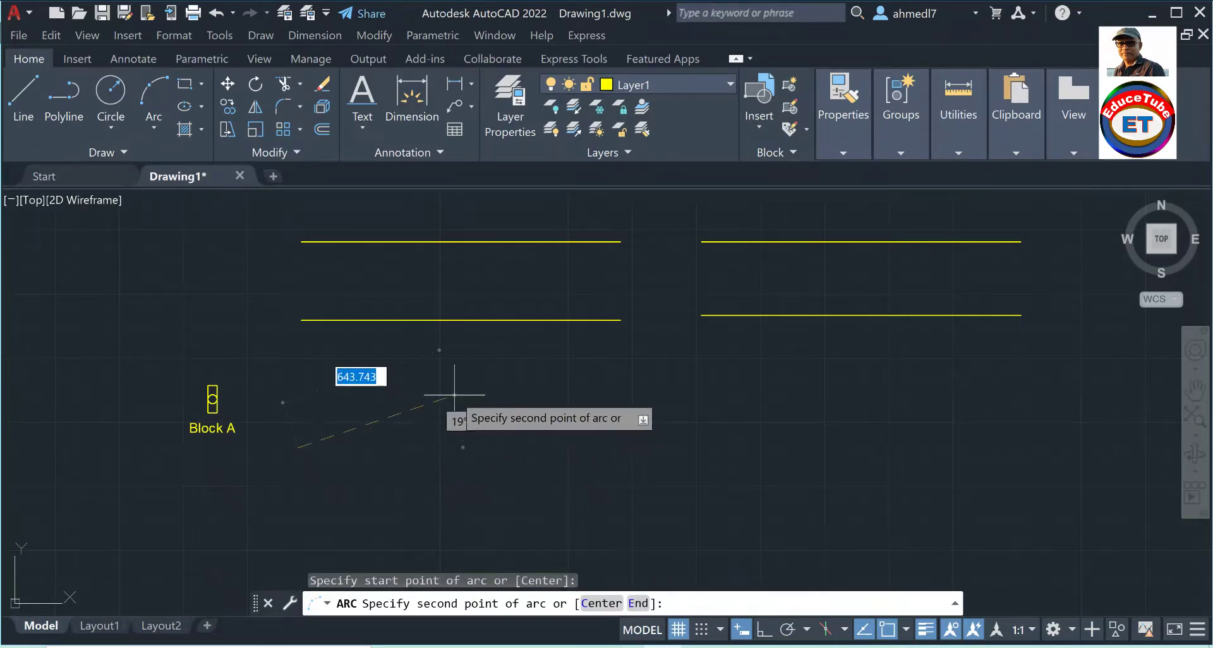
click(453, 397)
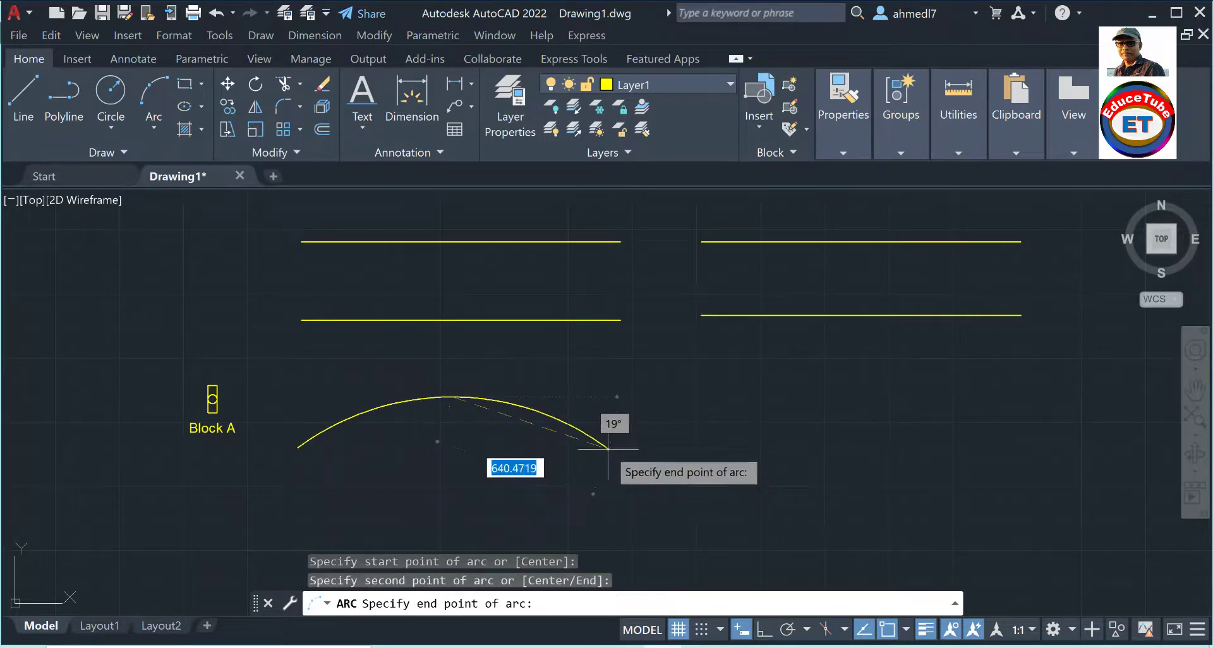
click(608, 449)
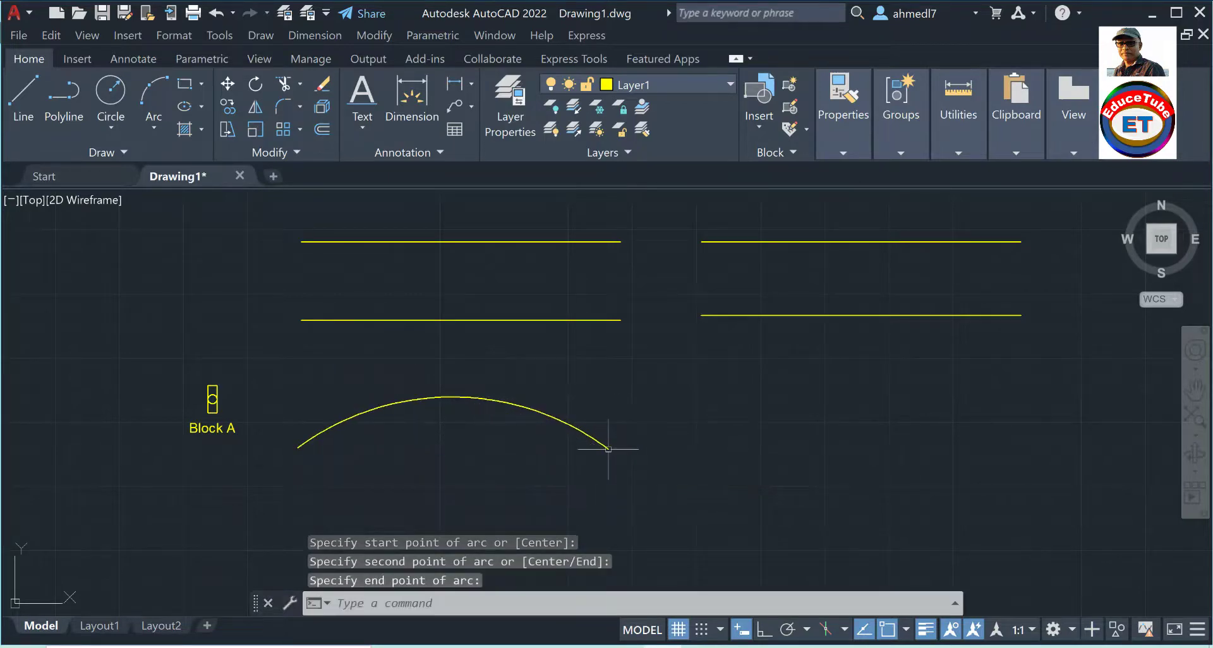
Draw a three-point upward-bulging arc beneath the right pair of lines, spanning roughly the width of those lines
click(149, 93)
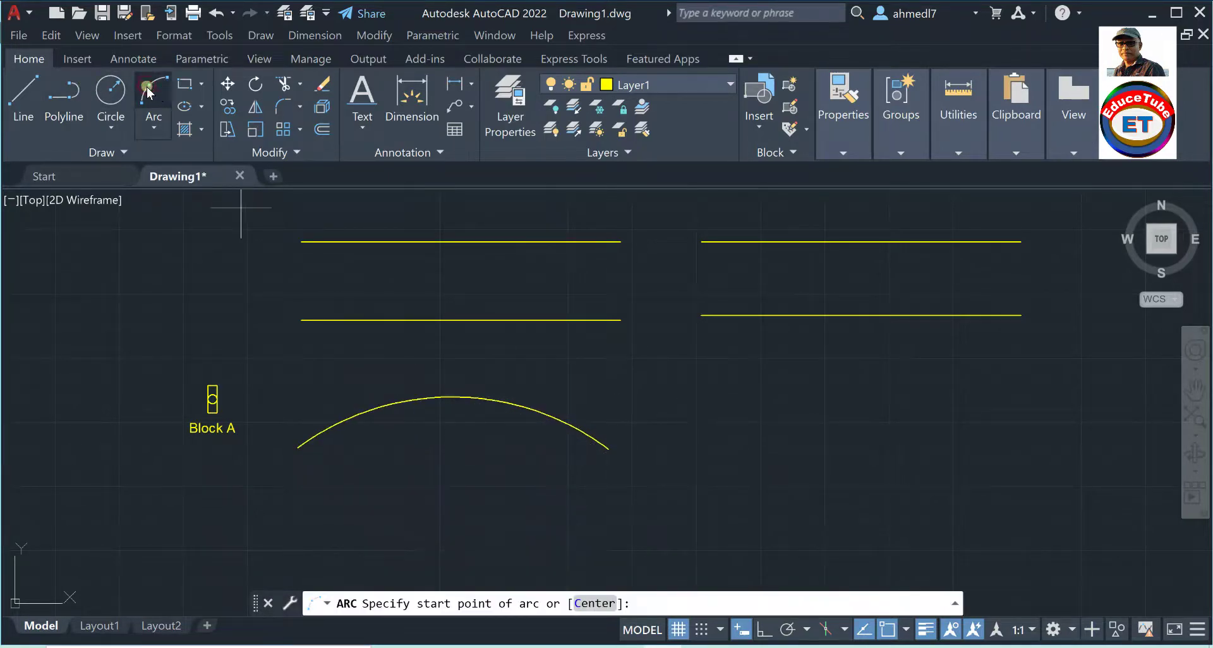
click(701, 446)
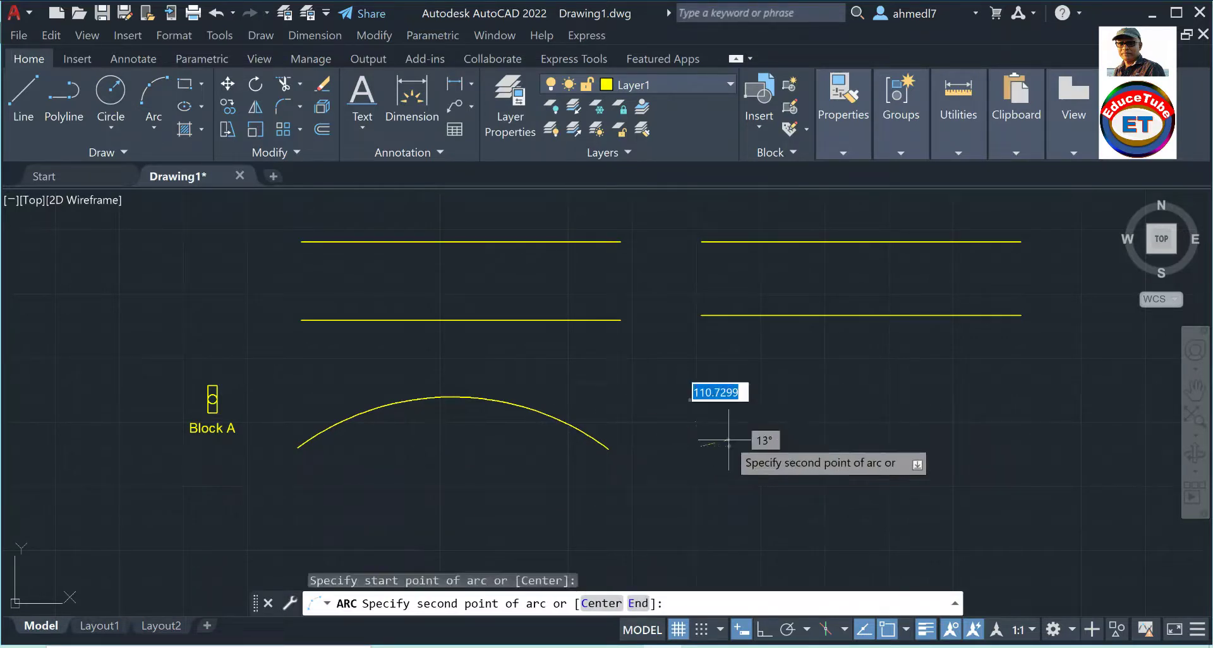
click(856, 383)
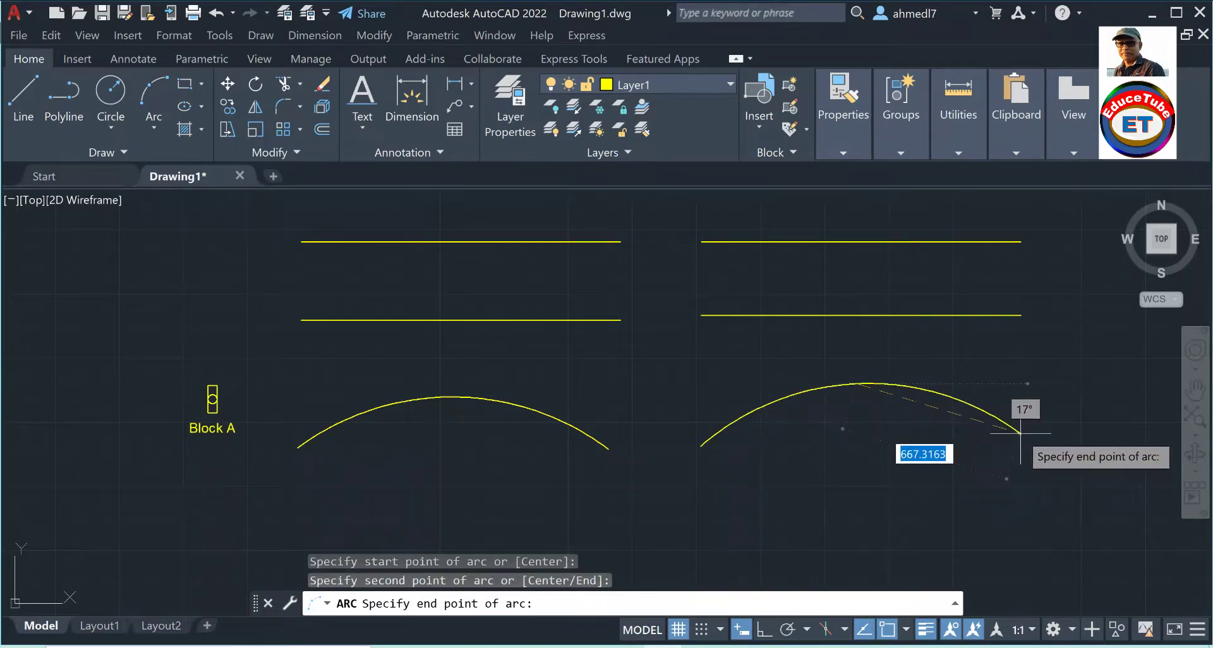
click(1019, 432)
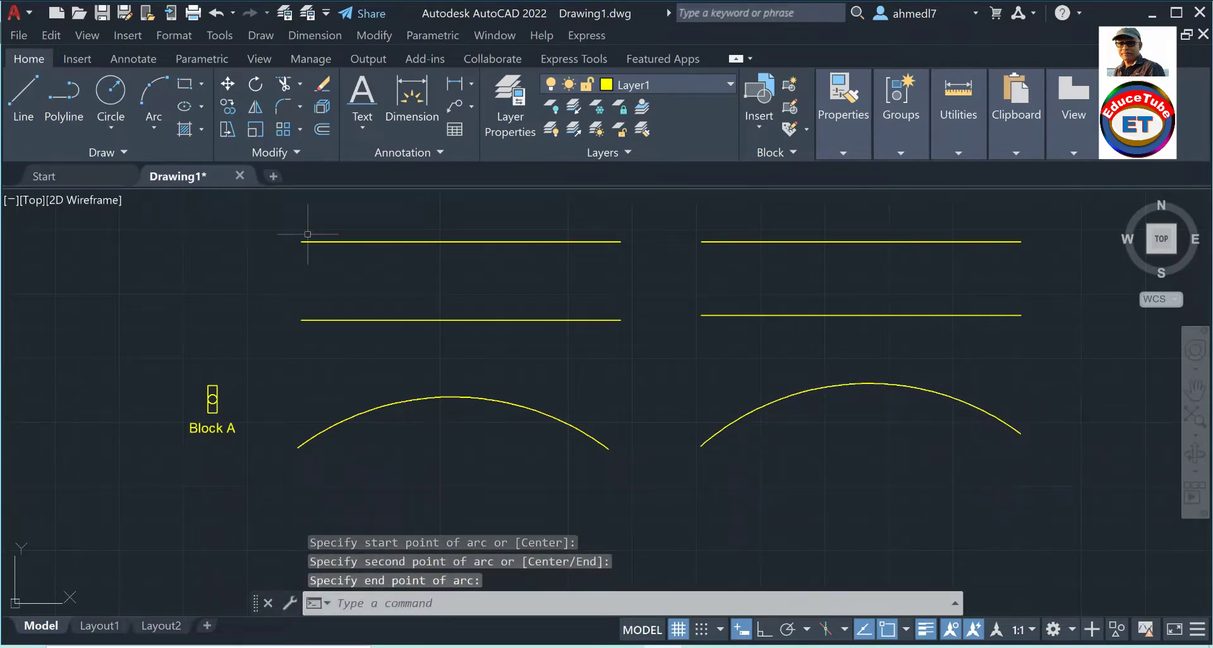
Draw another, flatter three-point arc below the right-hand arc, slightly wider than the lines above
click(149, 89)
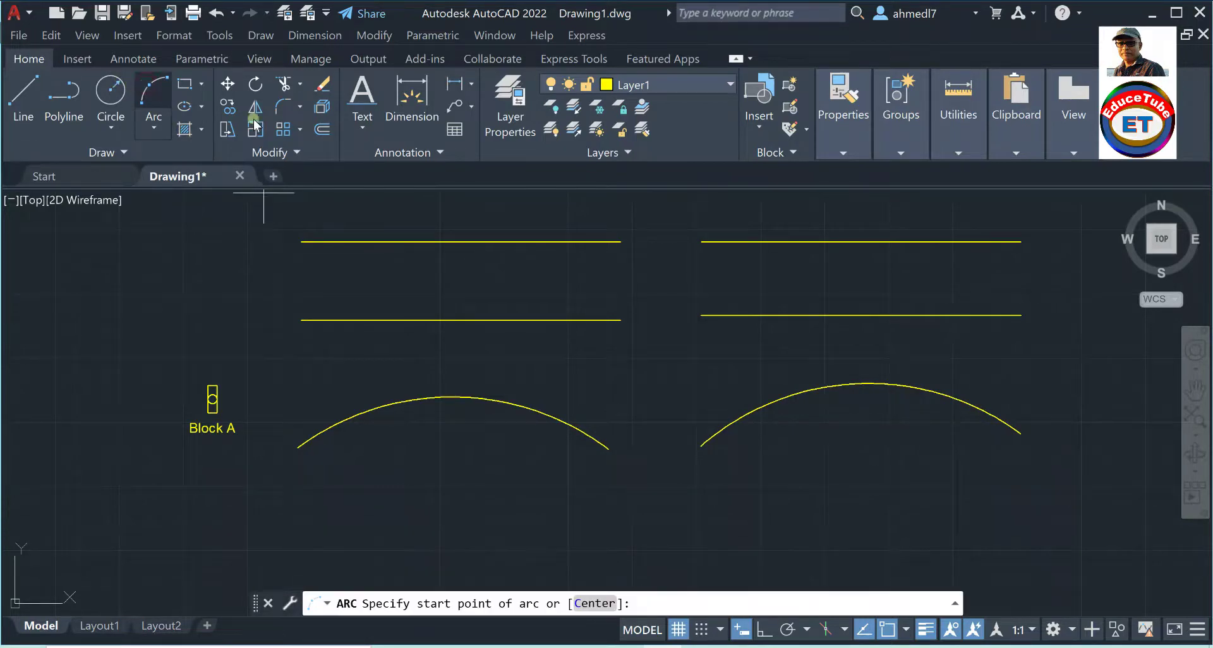
click(700, 559)
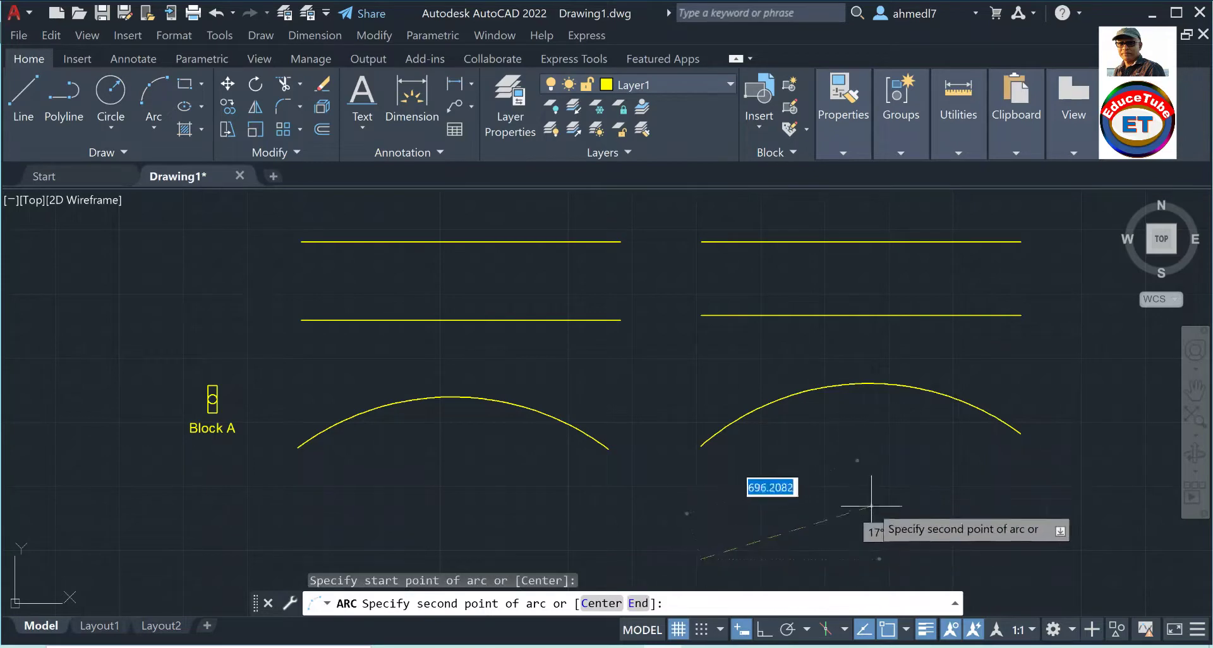
click(883, 505)
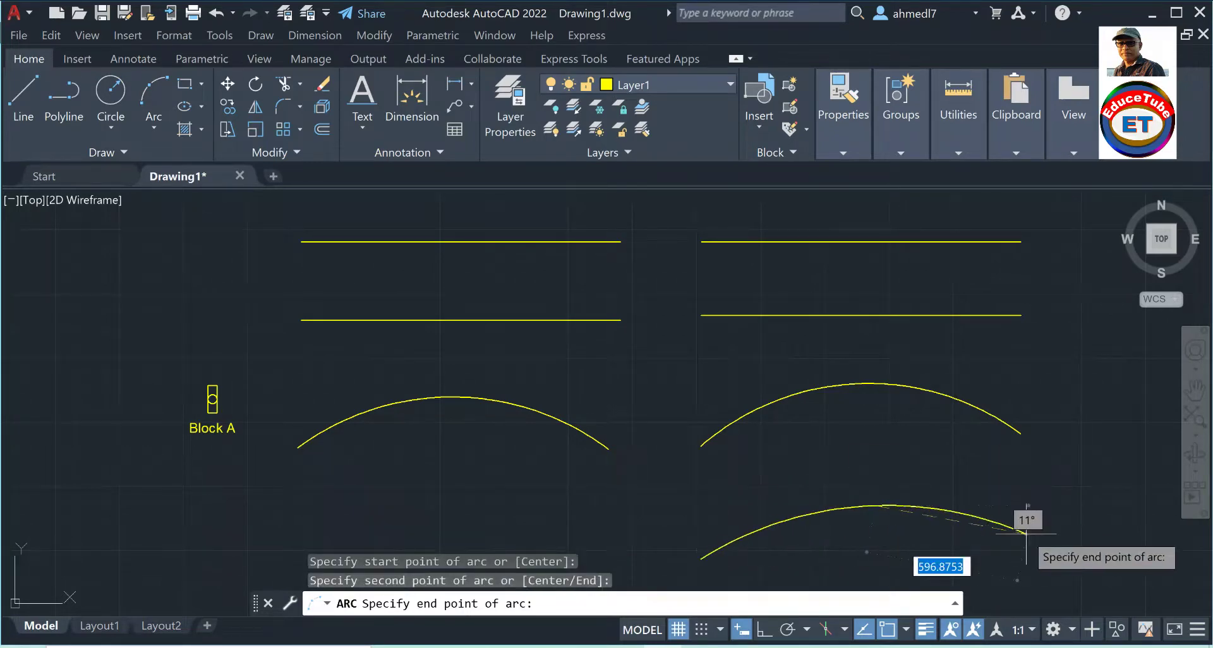
click(1036, 542)
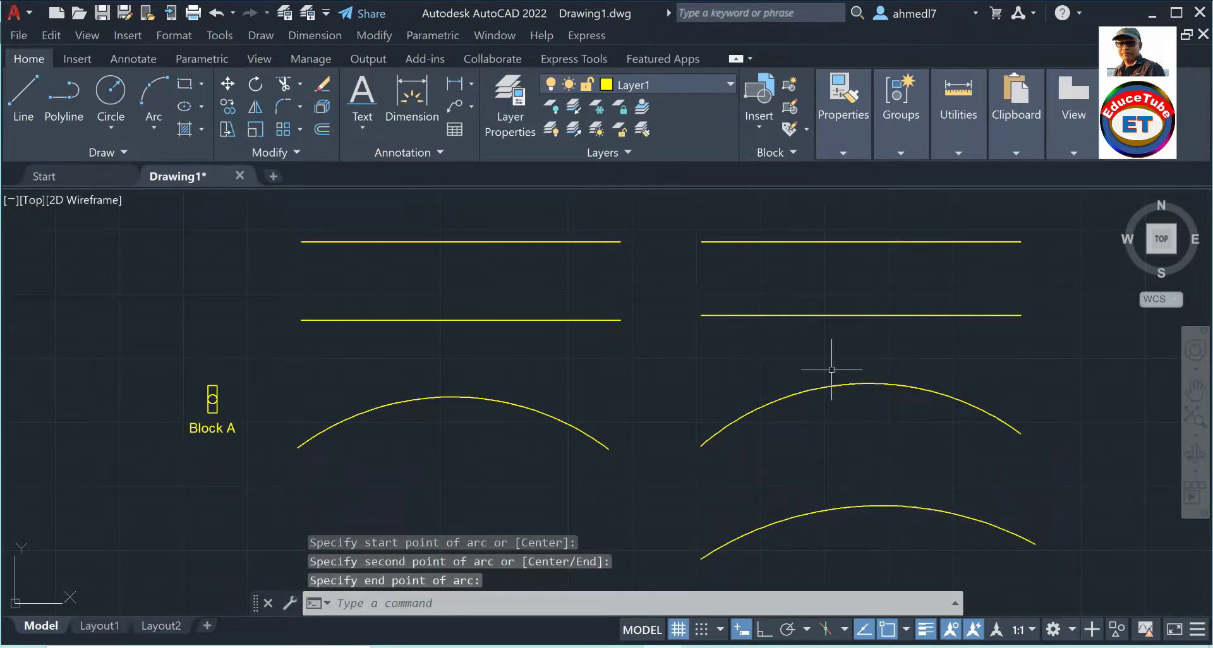
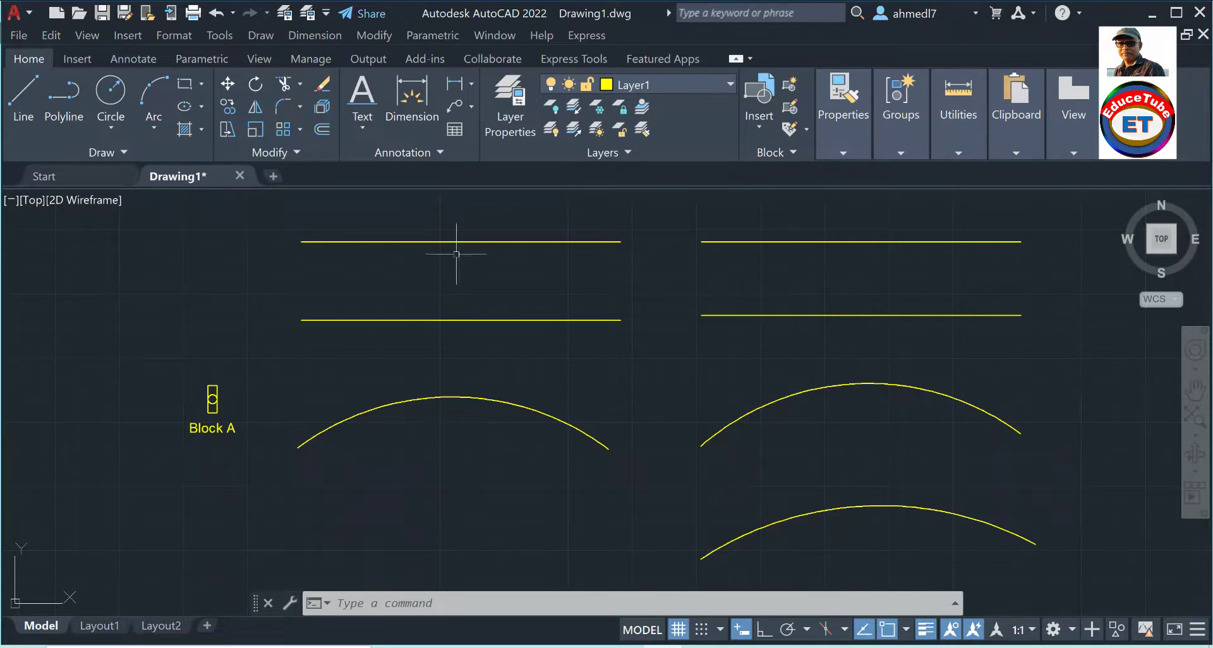
Divide the upper-left horizontal line into 5 equal segments with the Divide command
mouse_move(379, 241)
click(123, 153)
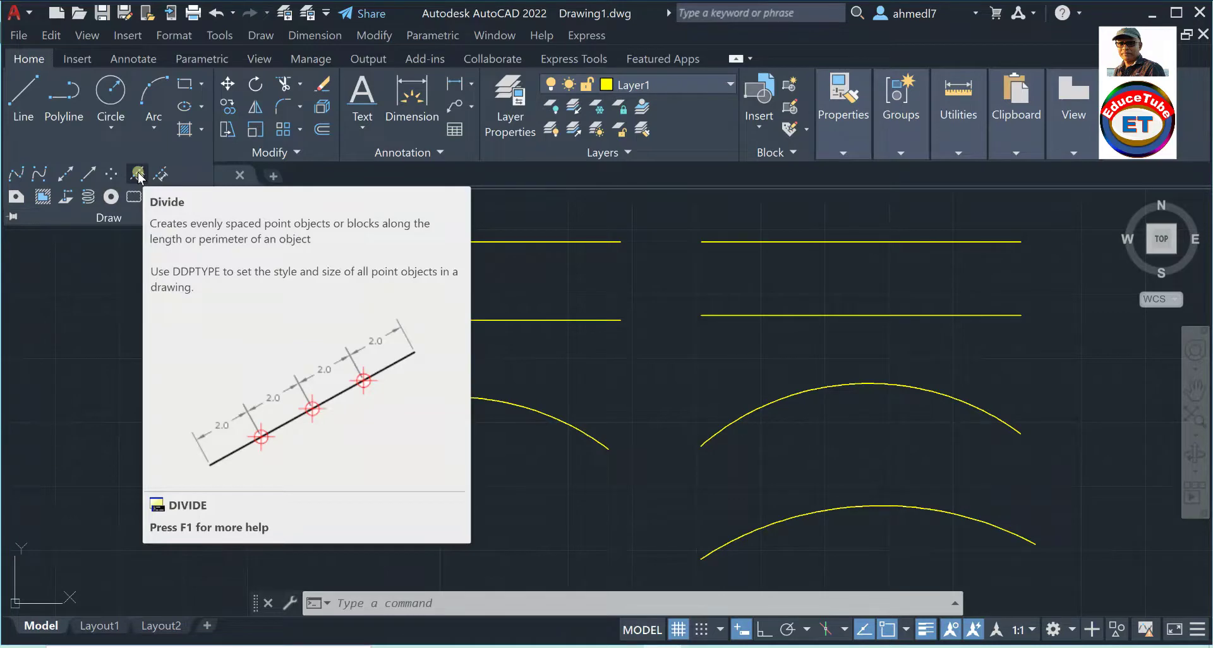
click(138, 175)
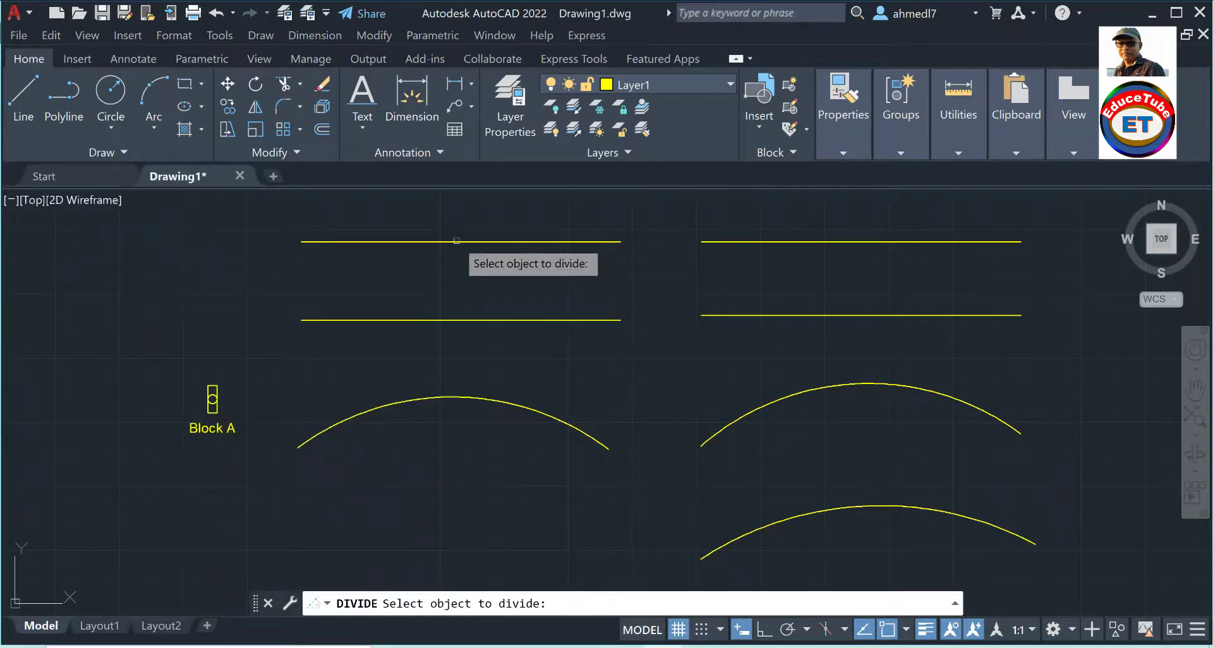
click(457, 242)
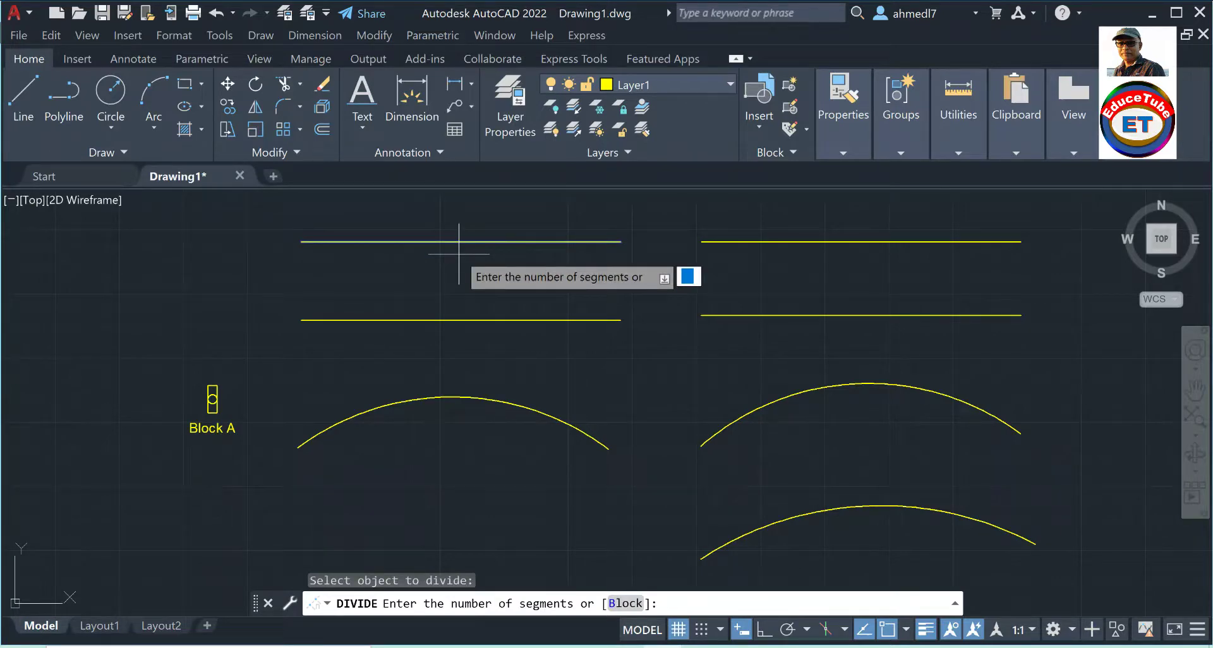
text(5)
key(Return)
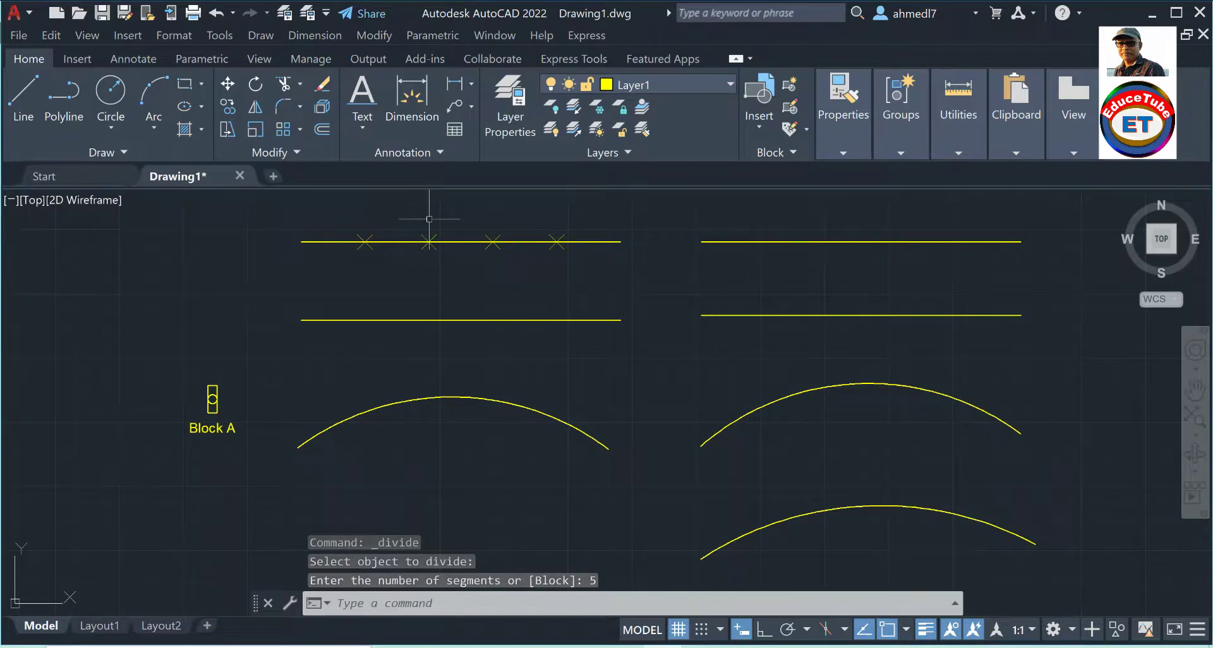
scroll(424, 219, up, 2)
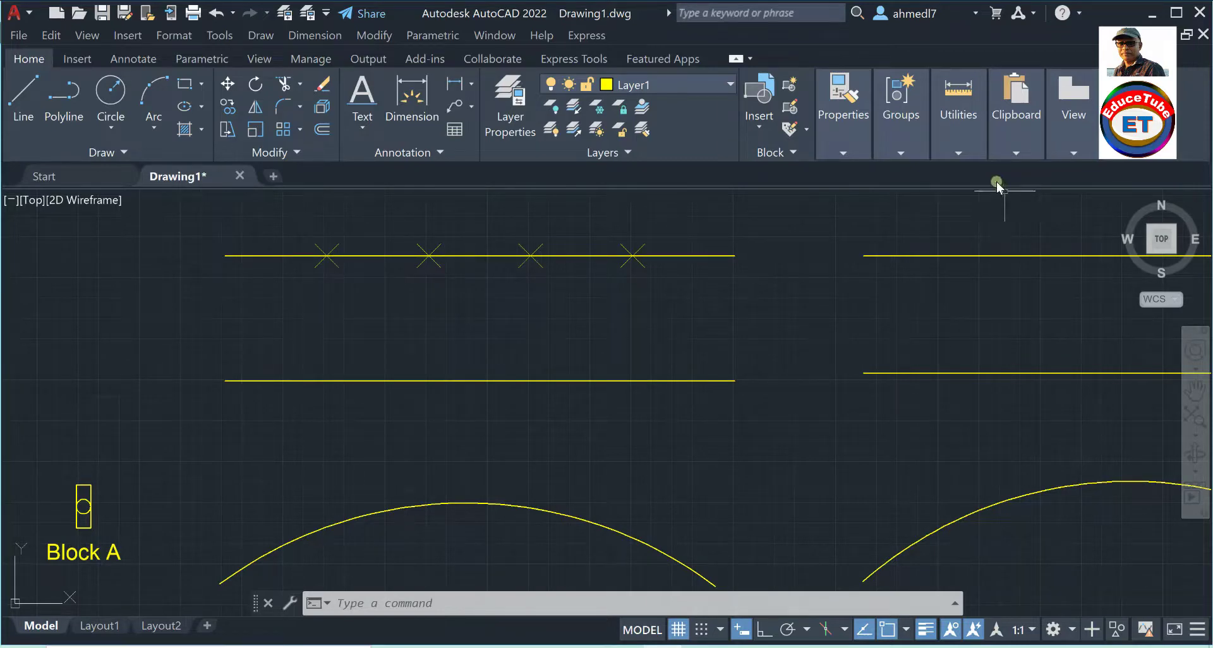
Choose the X-shaped marker as the drawing's point style and apply it
click(961, 152)
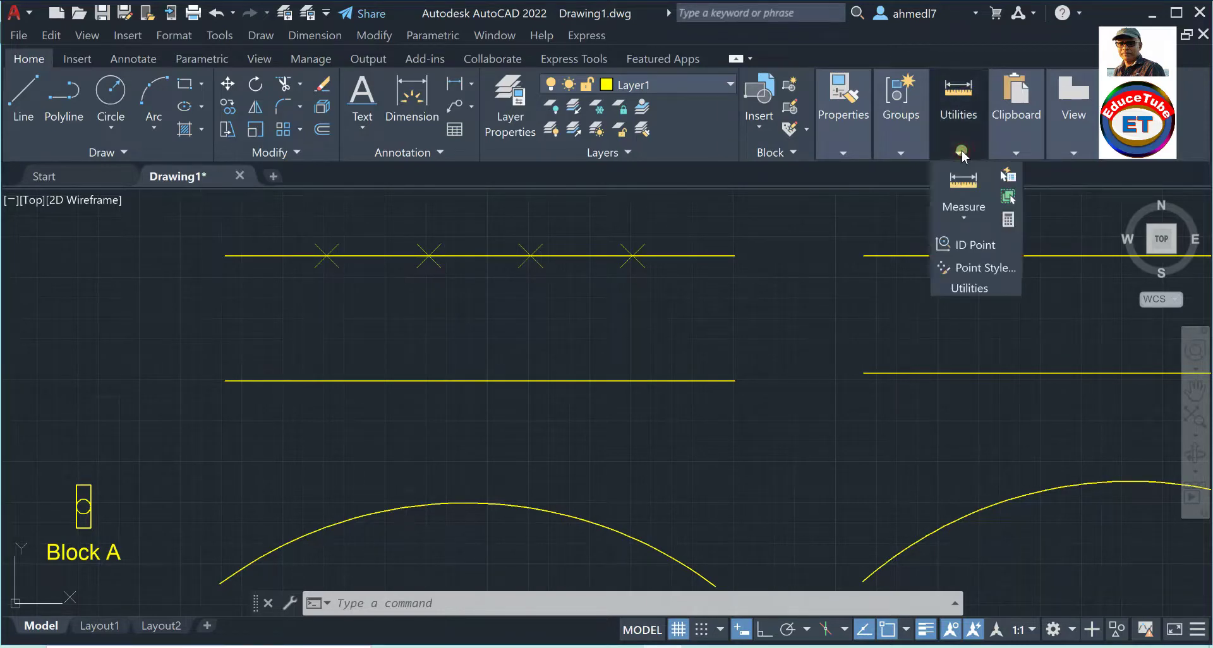
click(987, 268)
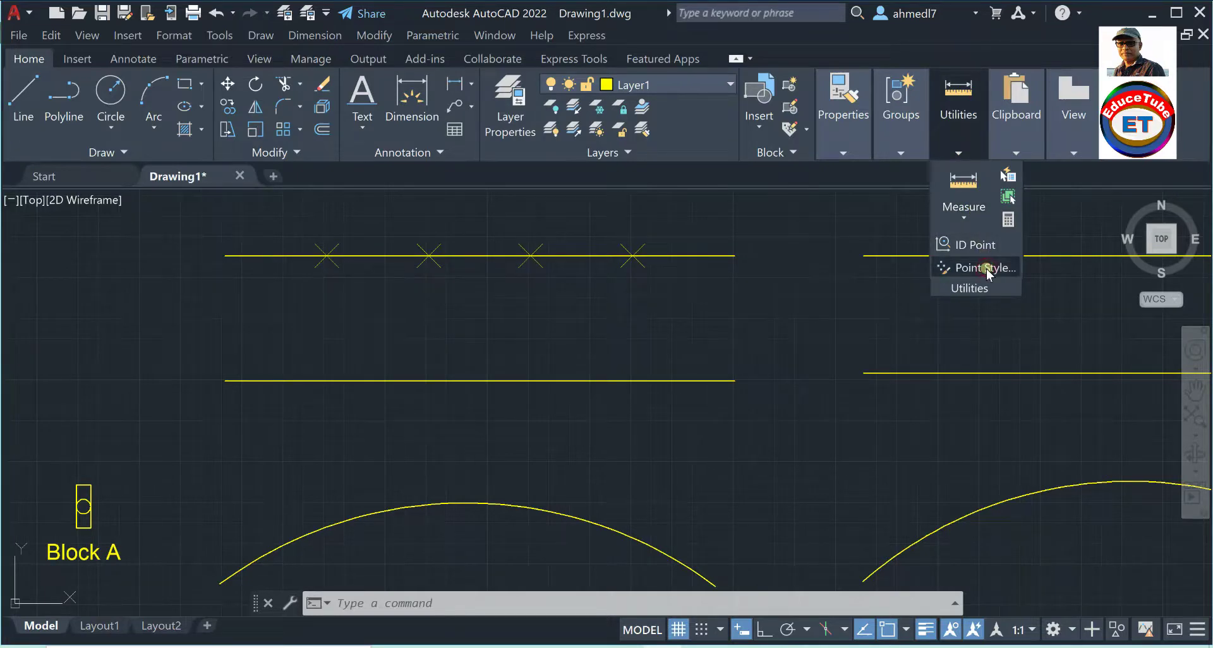
click(865, 240)
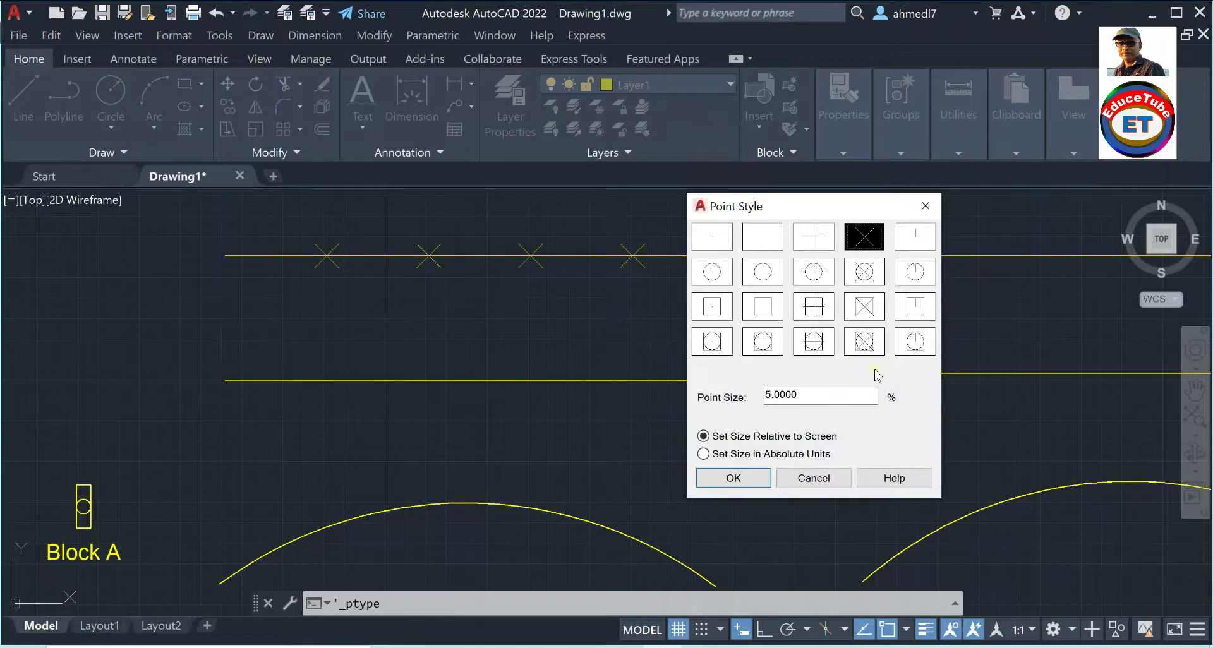
click(858, 231)
click(728, 478)
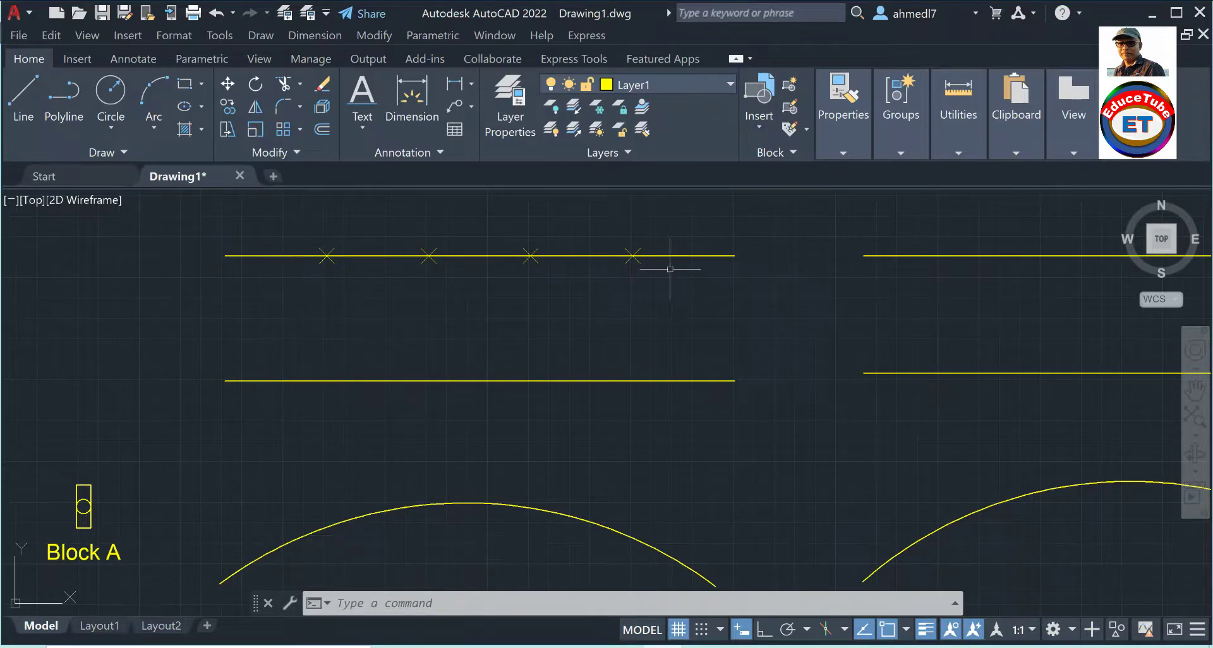
Add linear dimensions above the first and last segments of the divided upper-left line
click(454, 85)
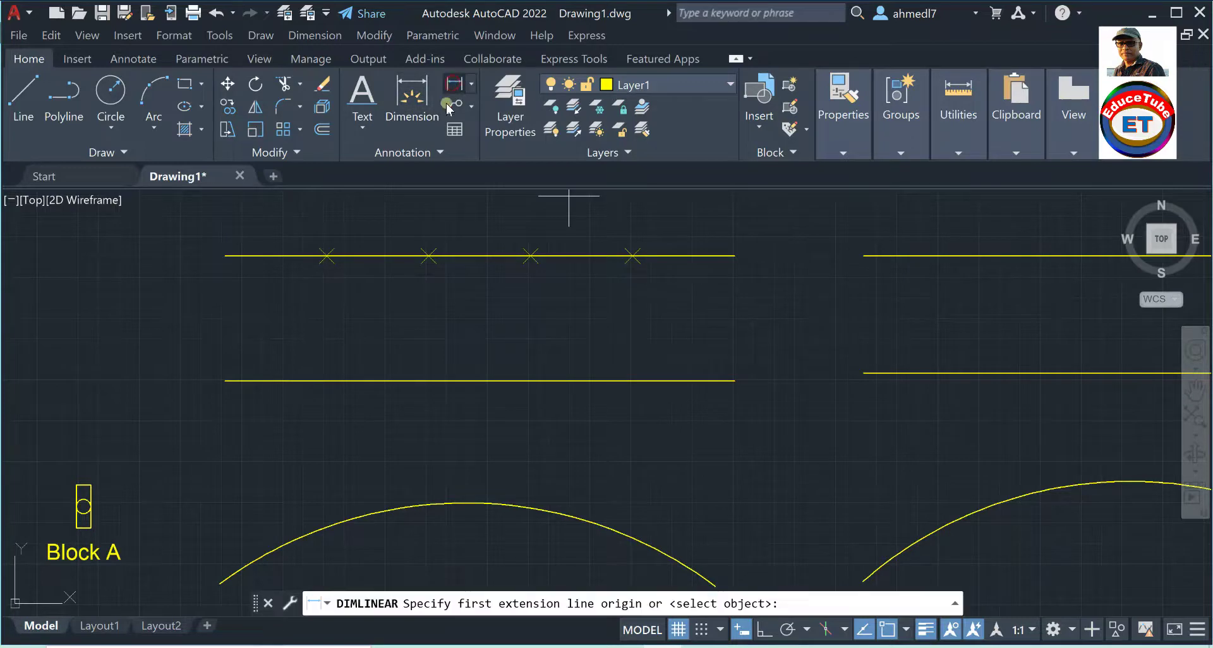
click(225, 256)
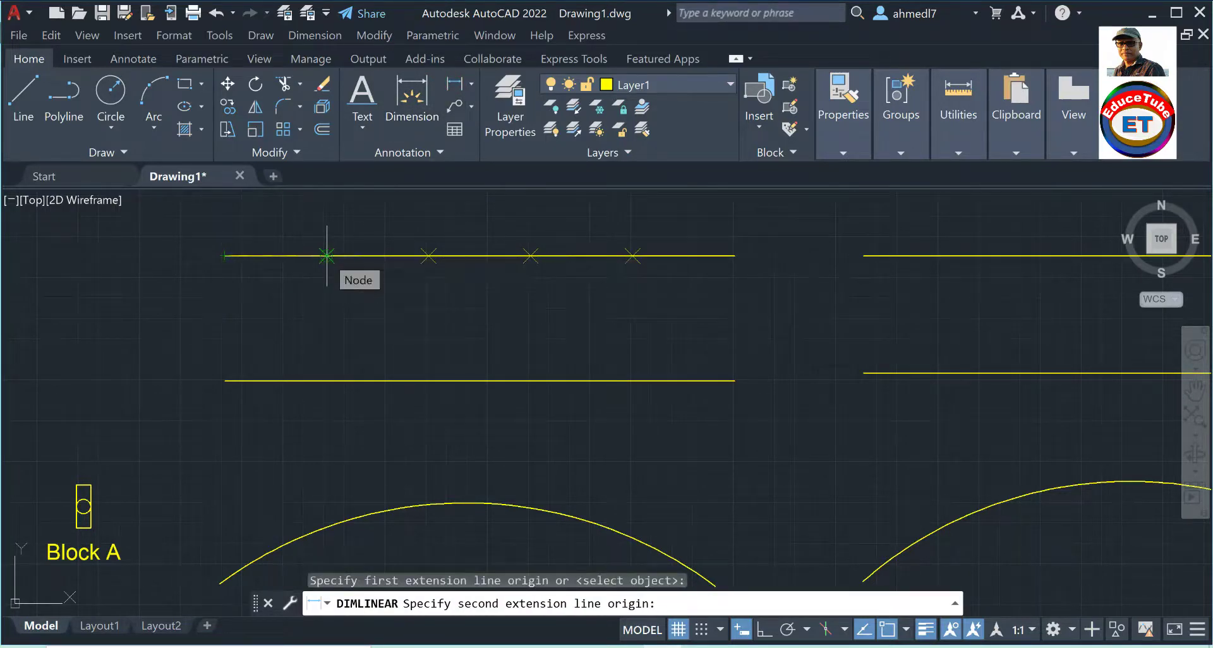
click(327, 256)
click(322, 229)
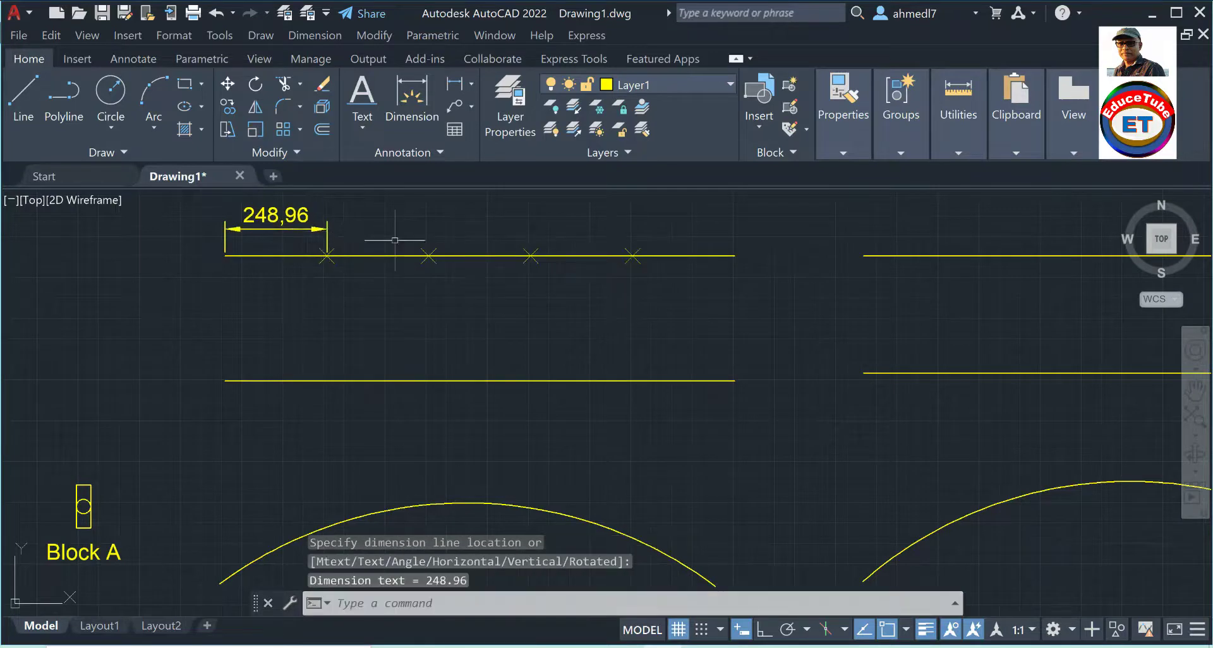
click(455, 84)
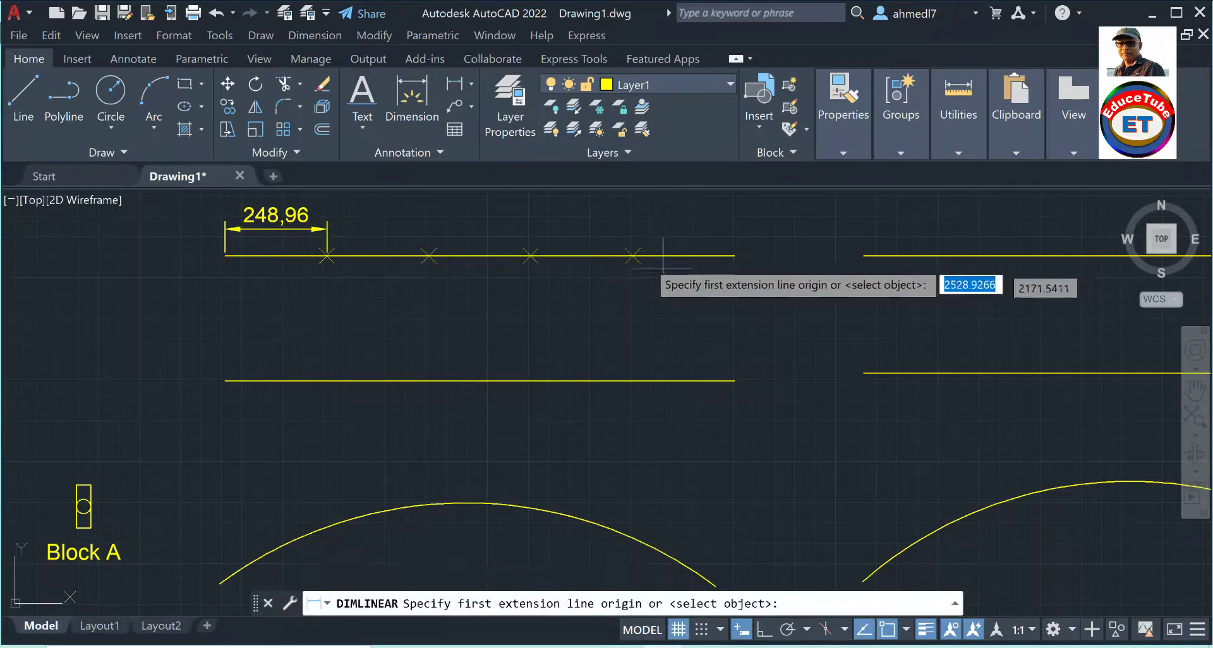
click(633, 256)
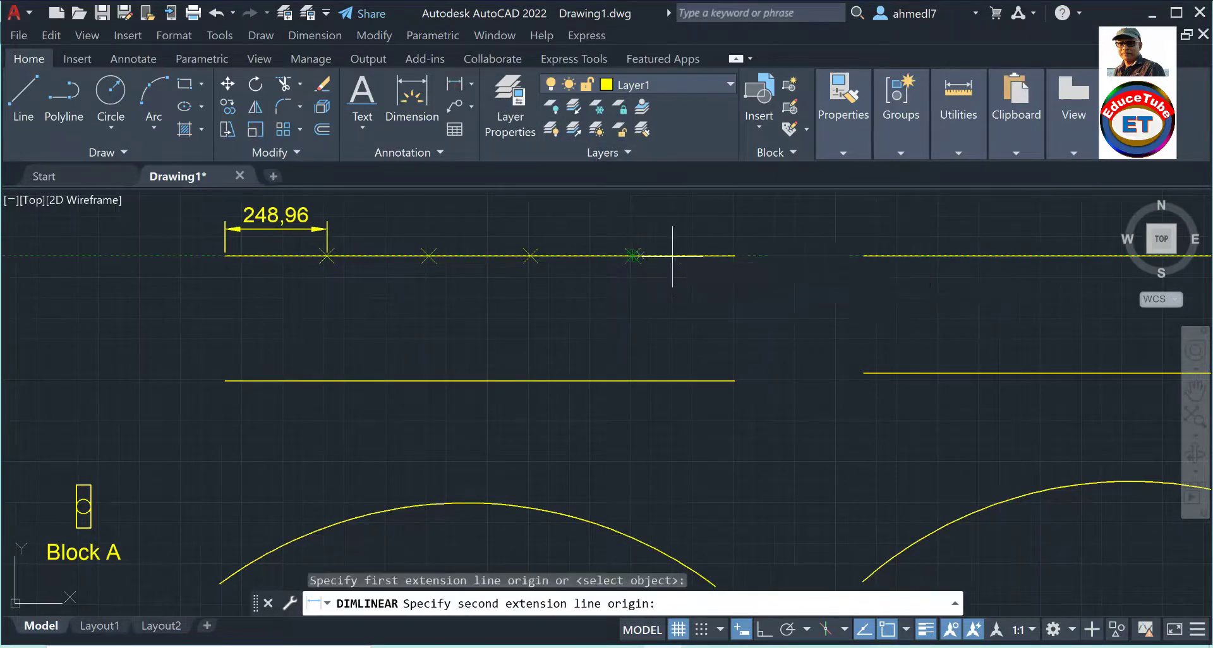
click(734, 256)
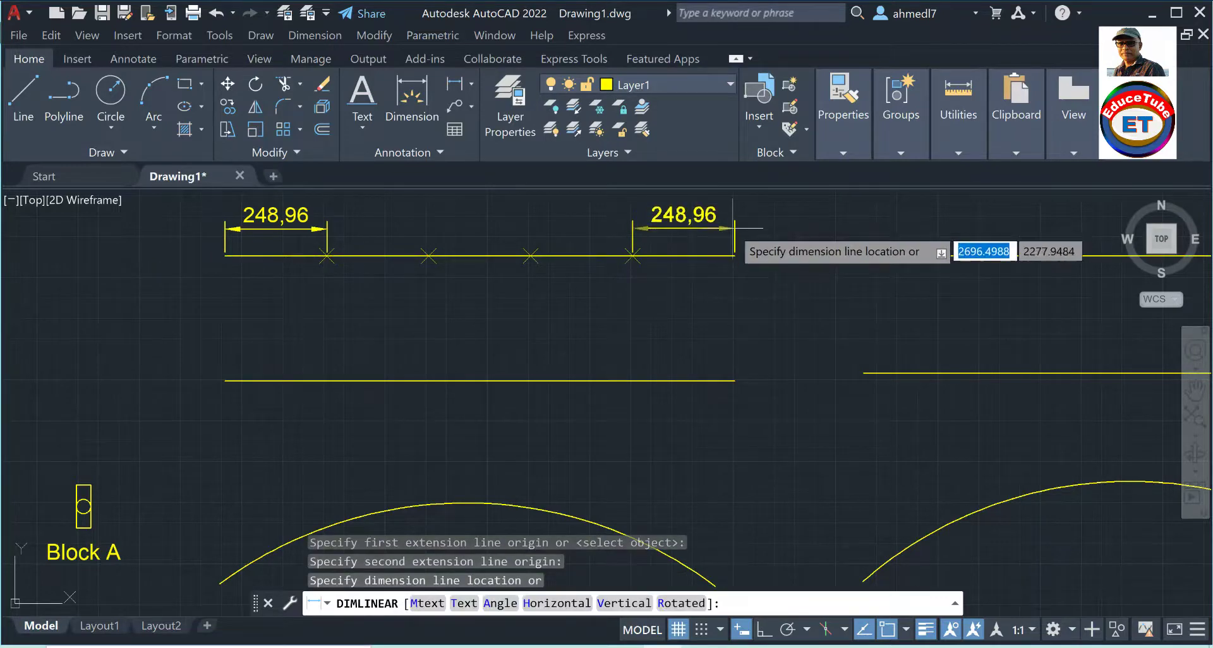
click(733, 230)
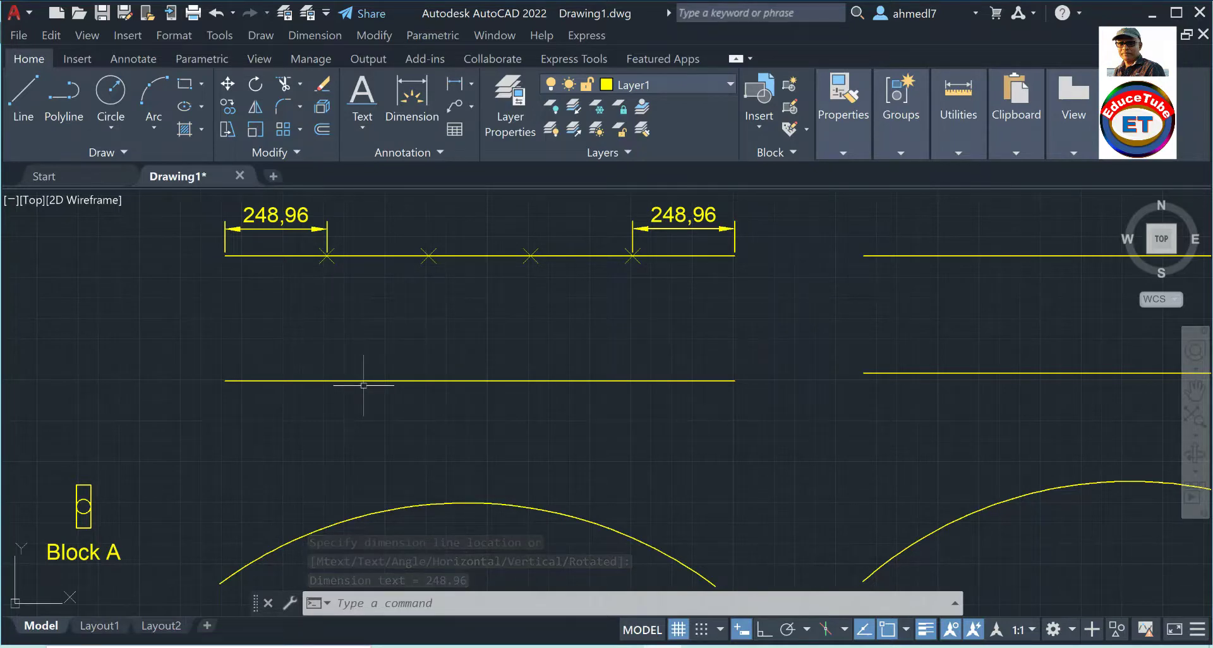
Place points every 200 units along the lower-left horizontal line with the Measure command
mouse_move(303, 380)
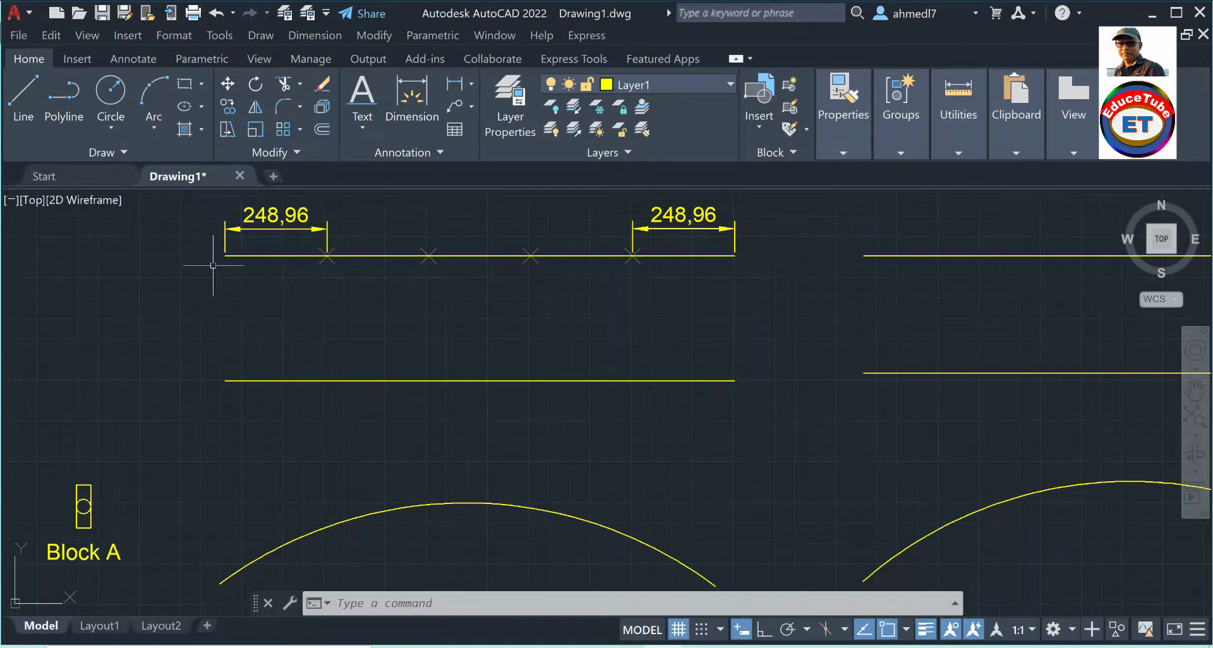
click(124, 154)
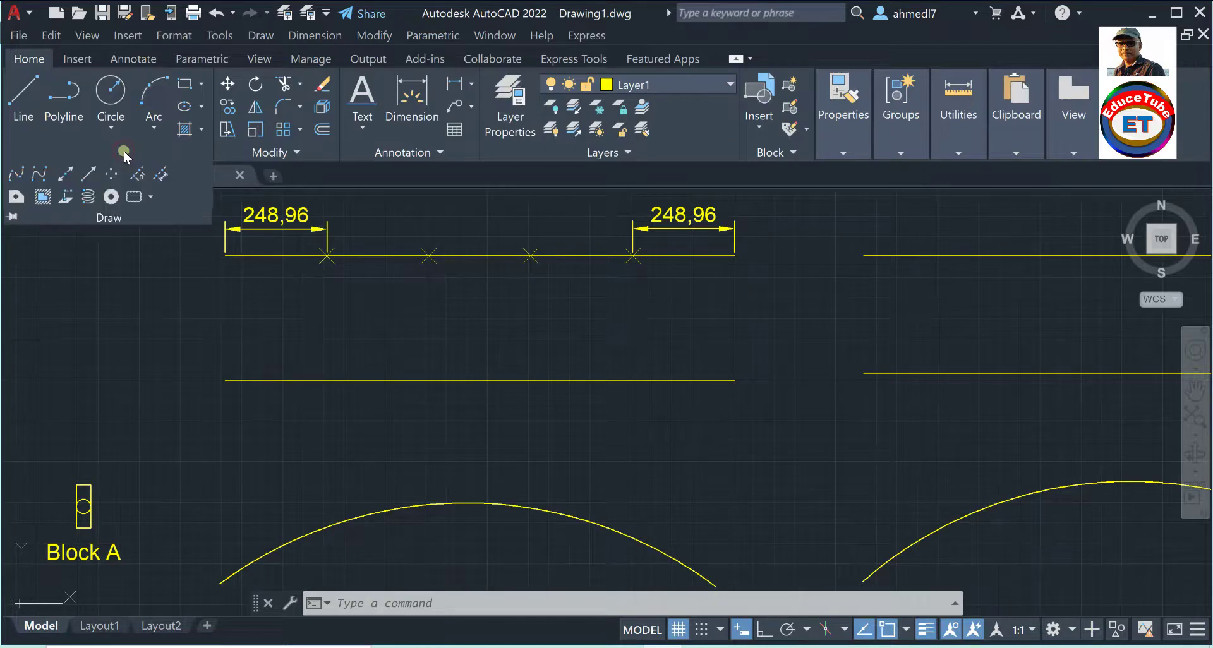
click(161, 175)
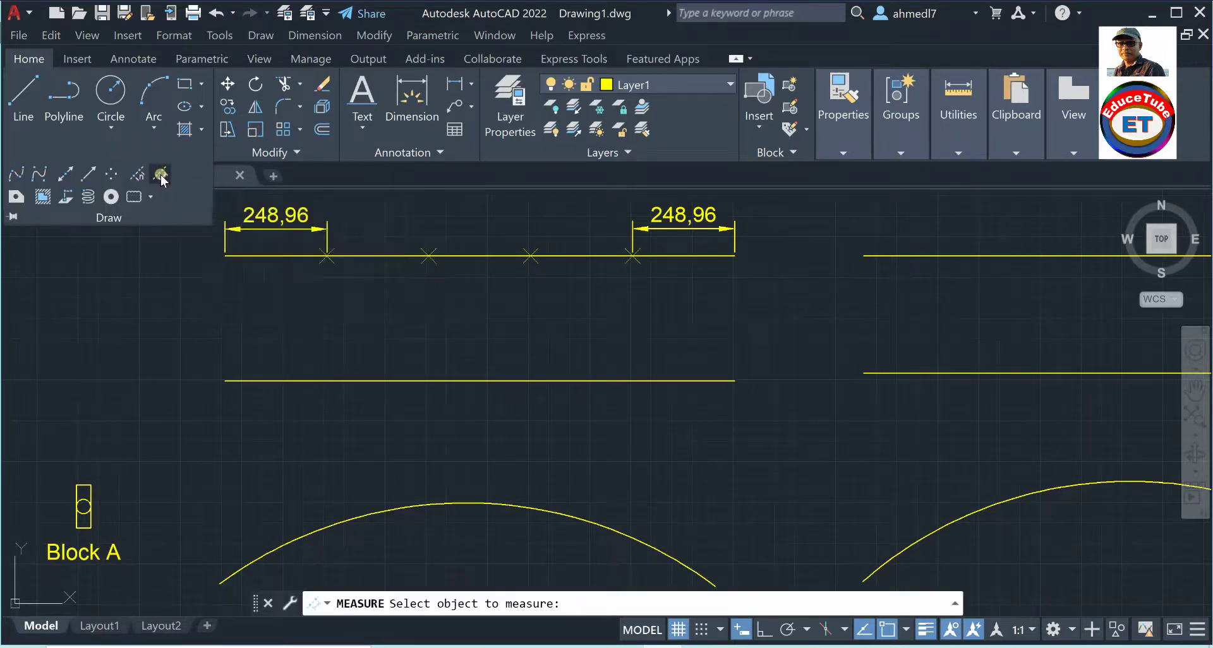
click(334, 380)
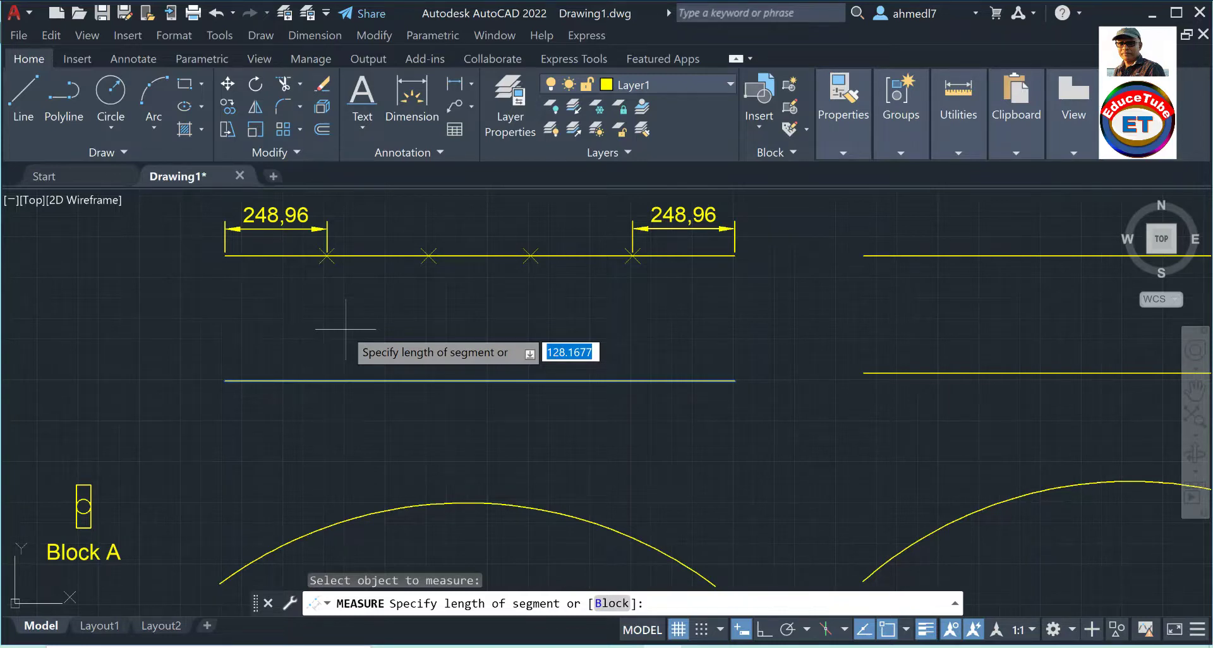
text(200)
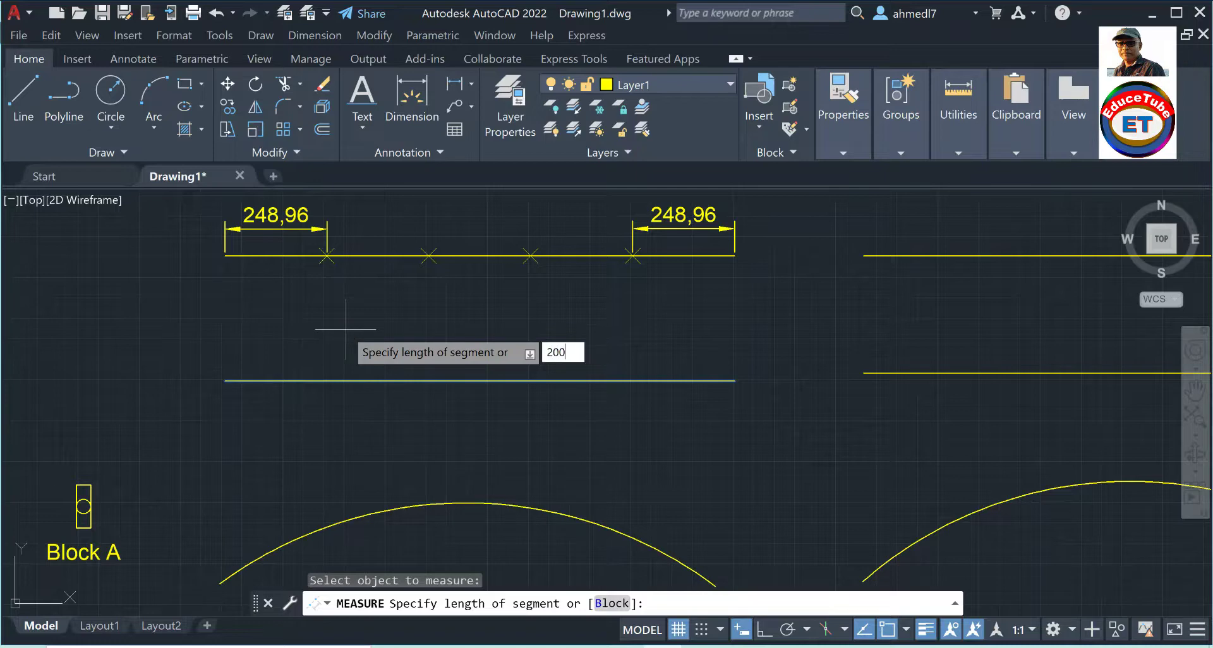
key(Return)
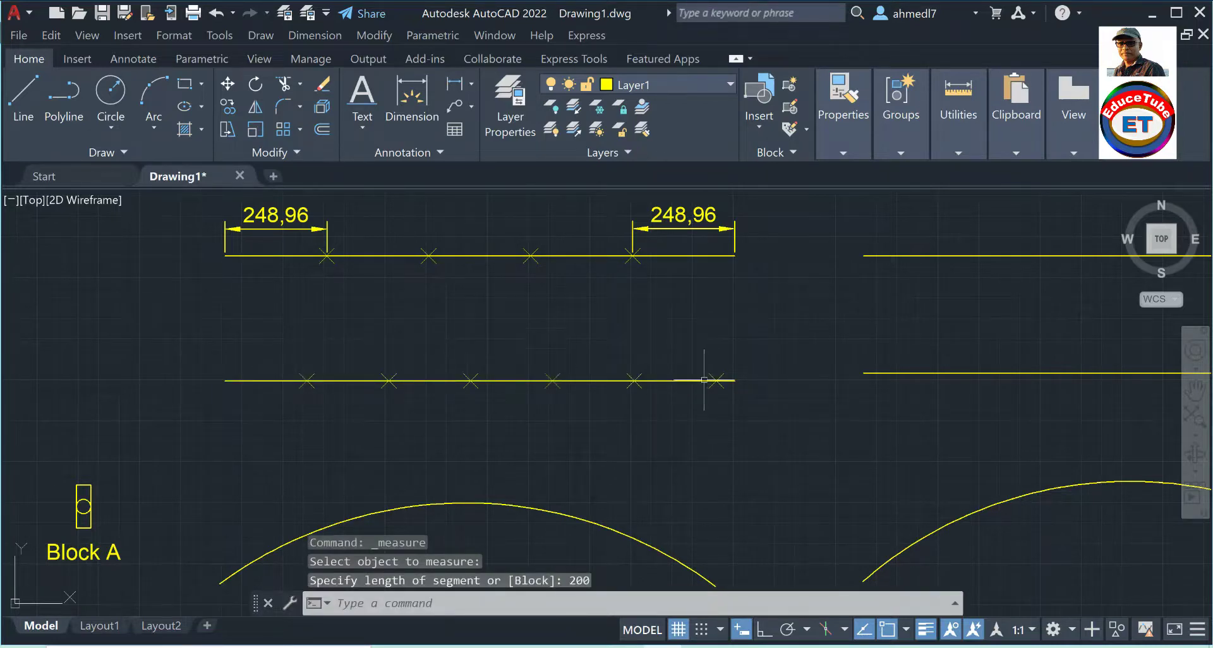
Add linear dimensions above the first interval and the leftover end piece of the measured lower-left line
click(455, 89)
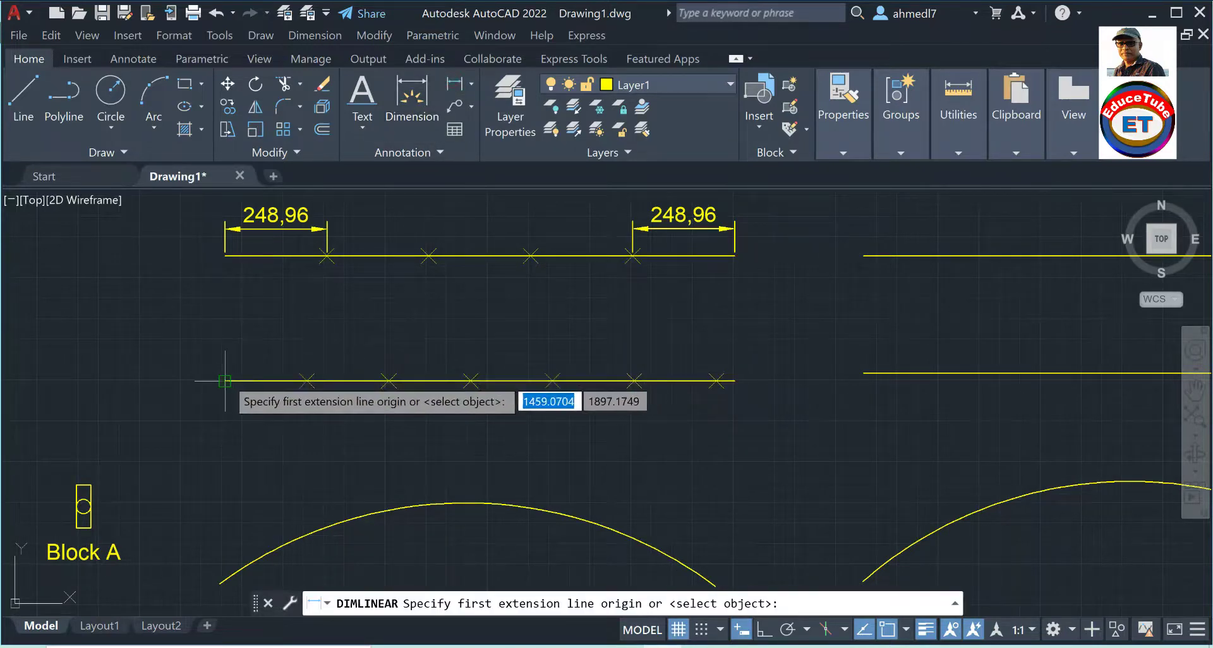
click(225, 380)
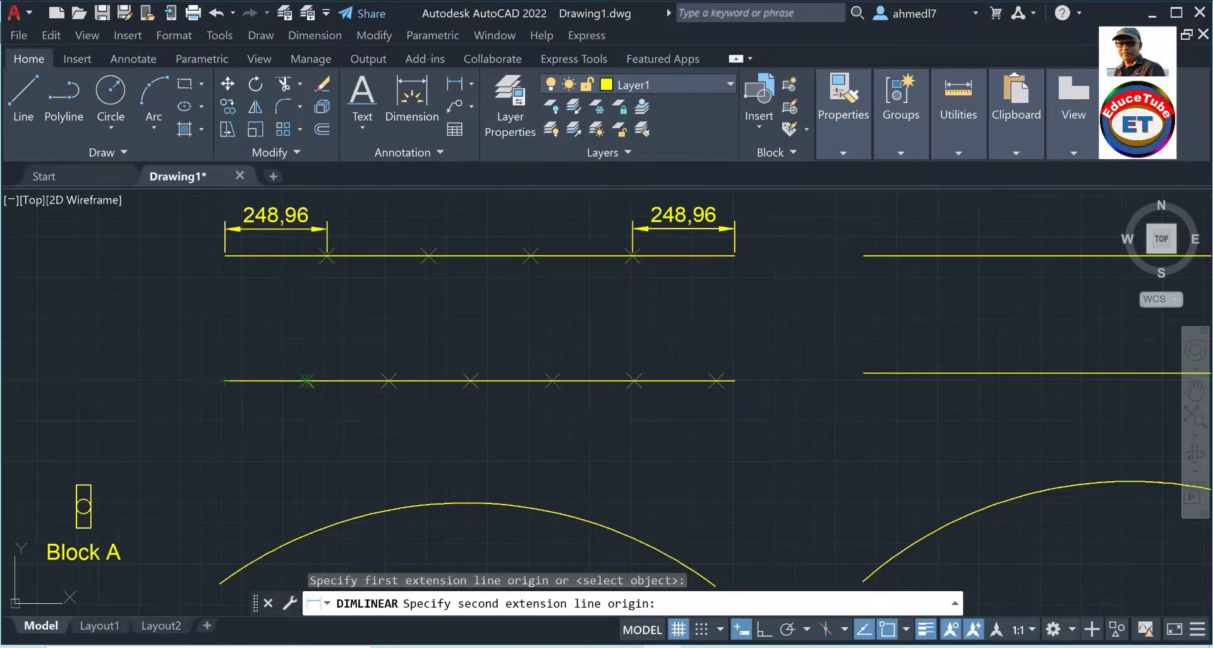
click(307, 380)
click(301, 339)
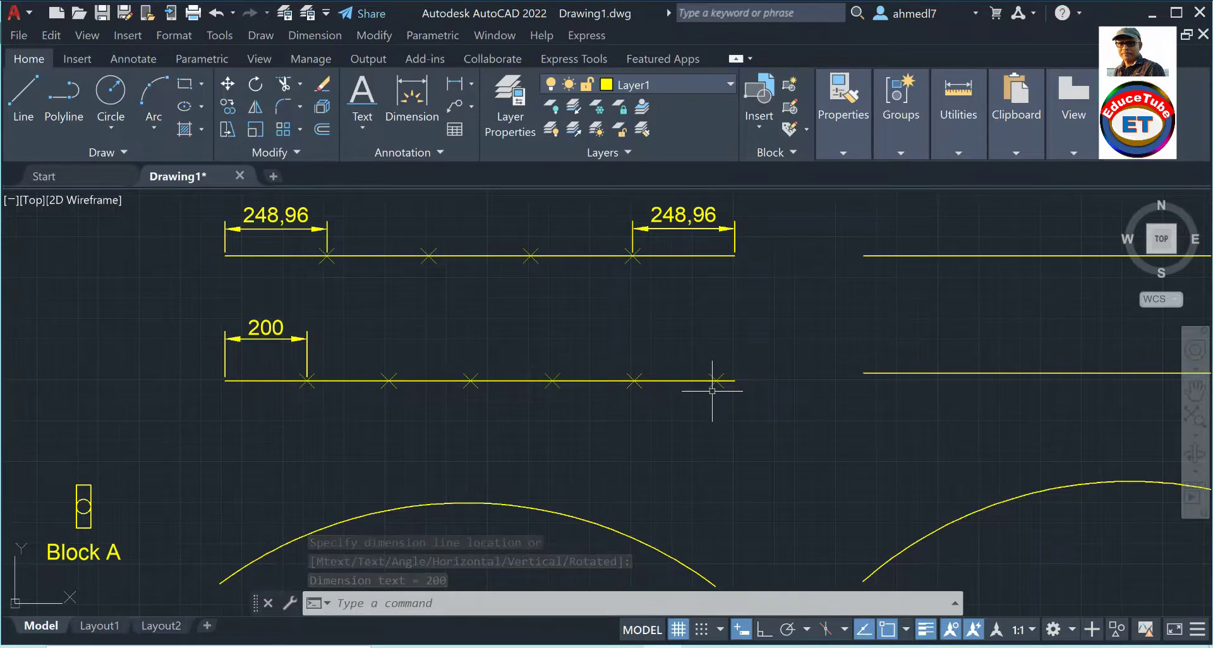
click(454, 84)
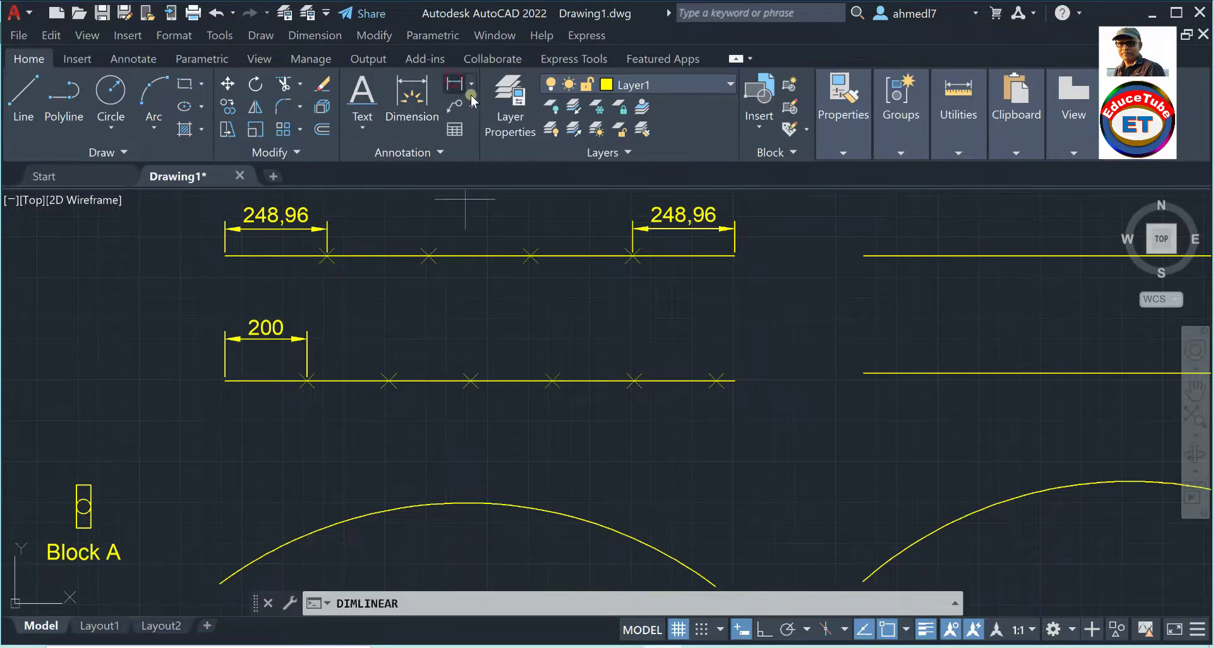
click(716, 381)
click(734, 380)
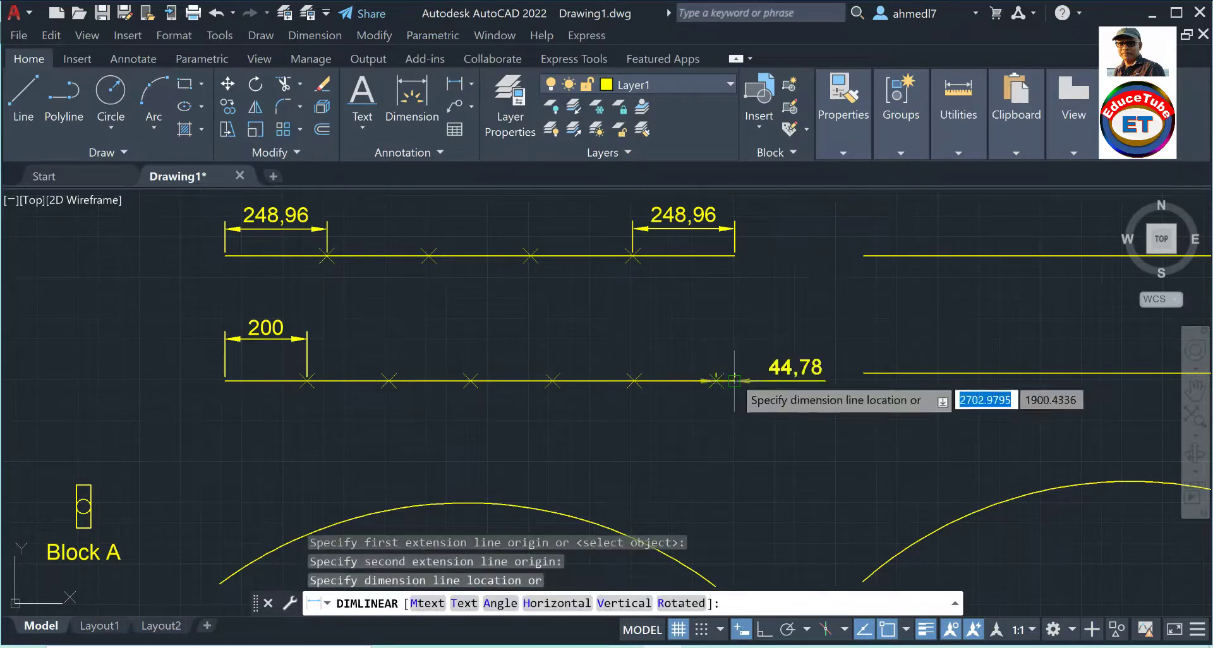
click(733, 349)
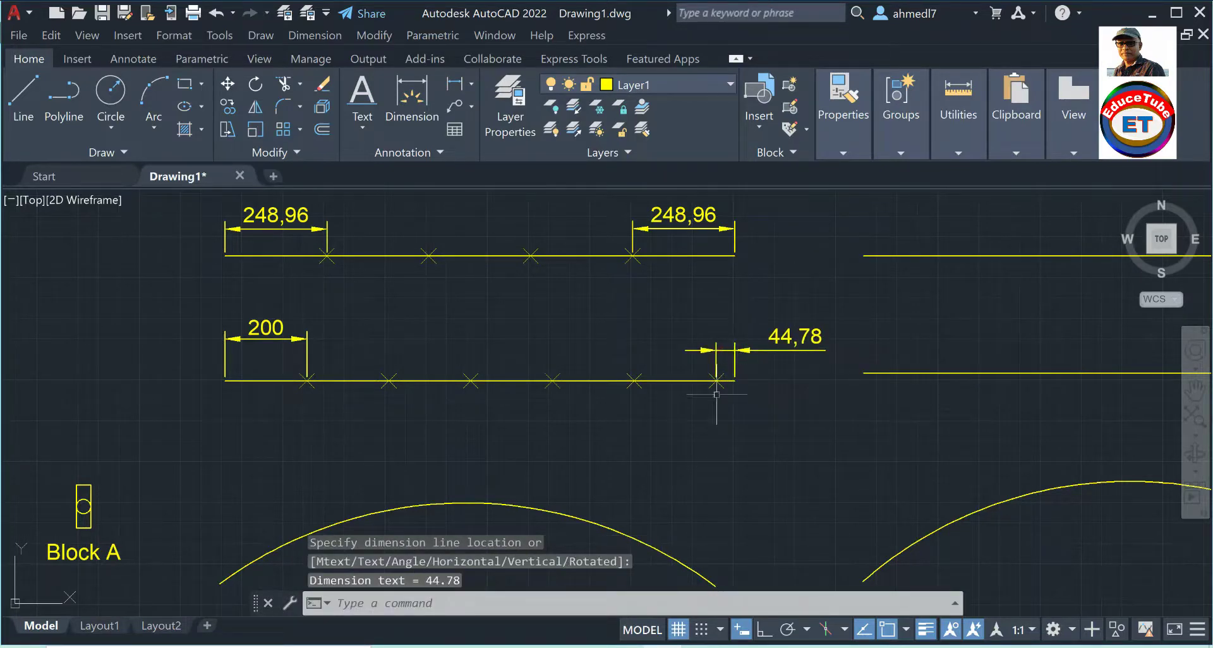
Divide the left-hand arc into 5 equal segments with the Divide command
scroll(436, 322, down, 1)
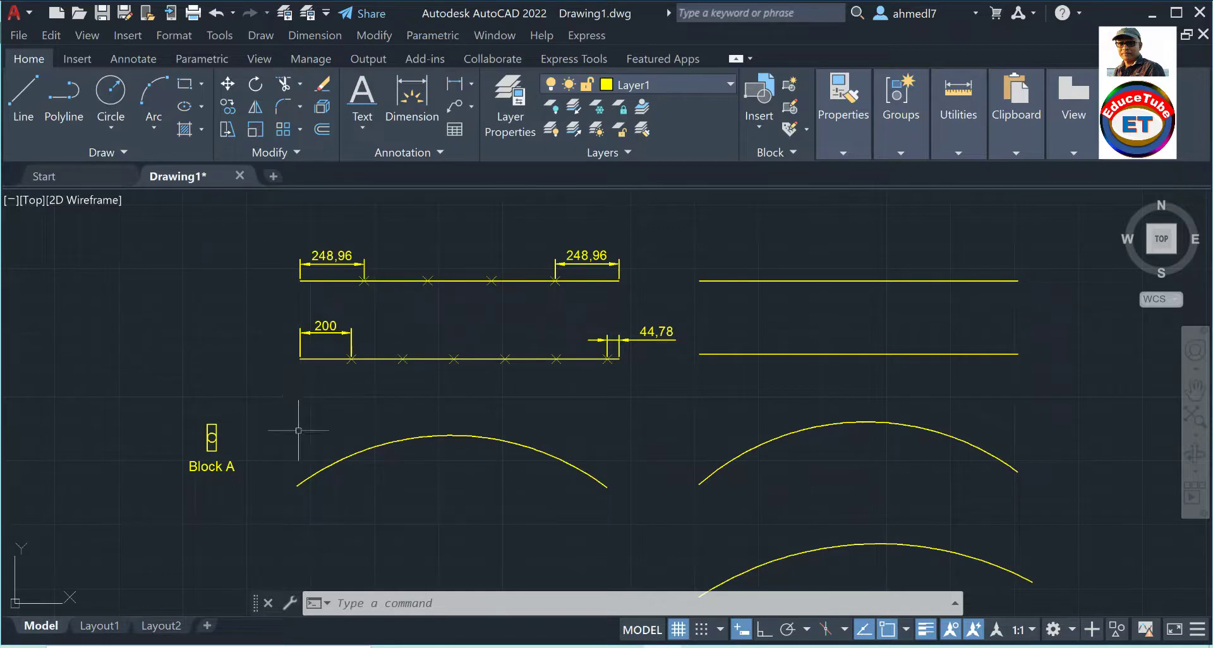
text(DIV)
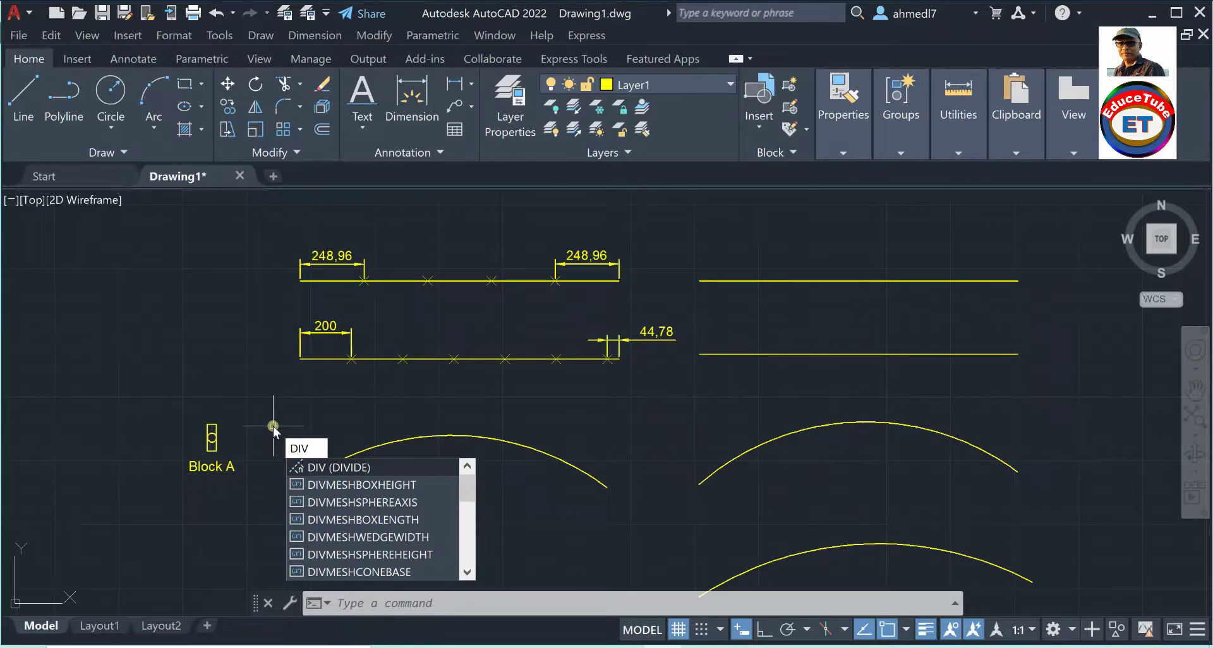
key(Return)
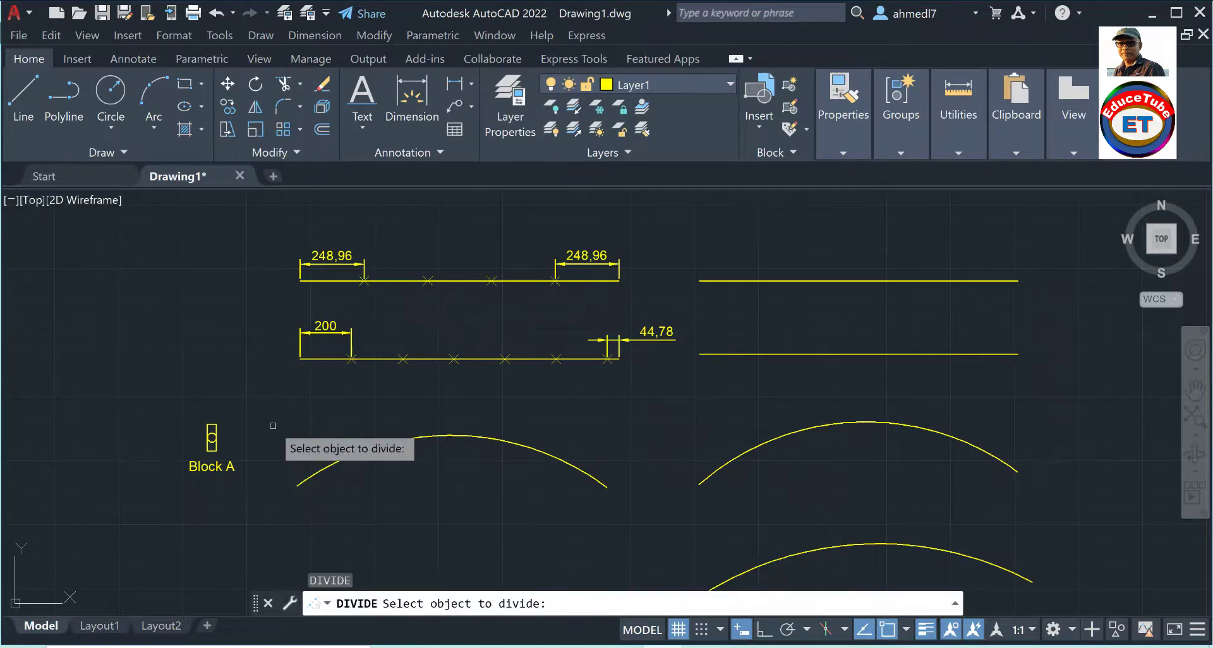
click(322, 468)
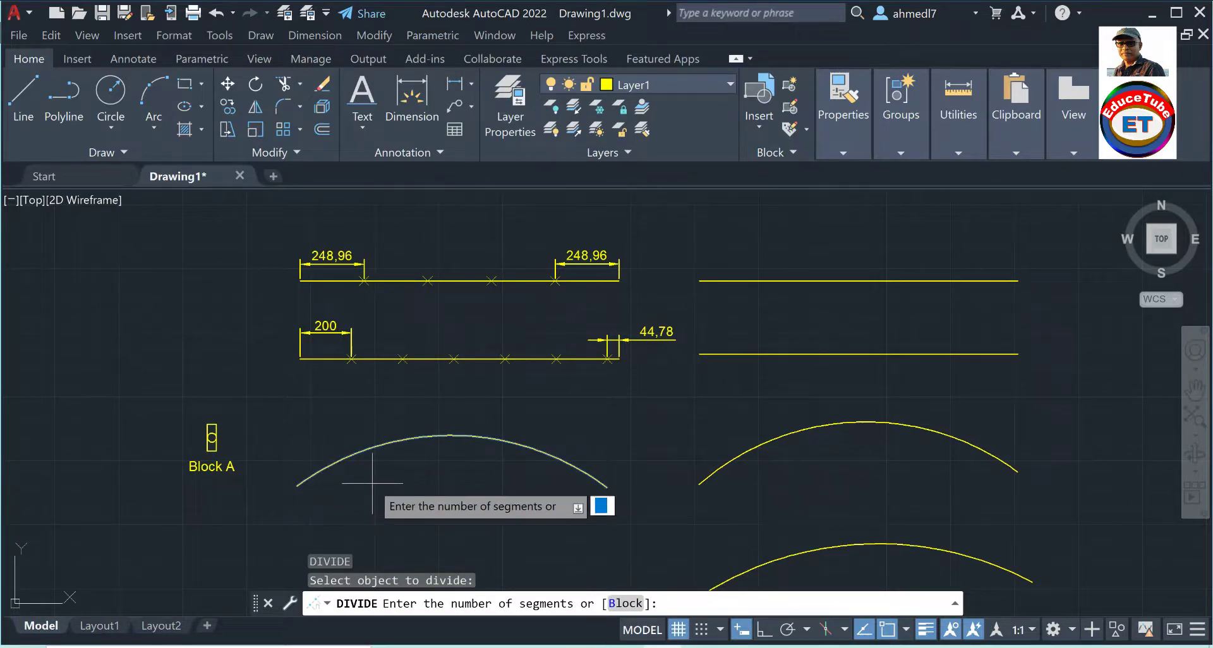
text(5)
key(Return)
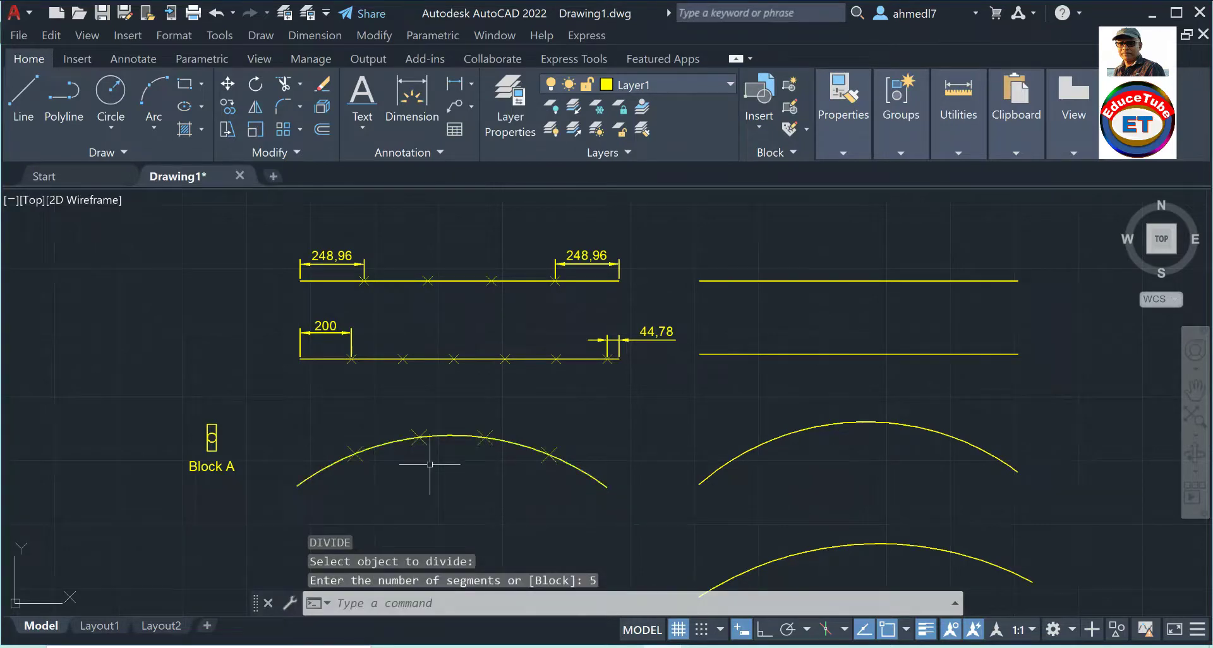
Divide the upper-right horizontal line into 5 segments using block A, aligned with the line, as the marker
scroll(522, 469, up, 2)
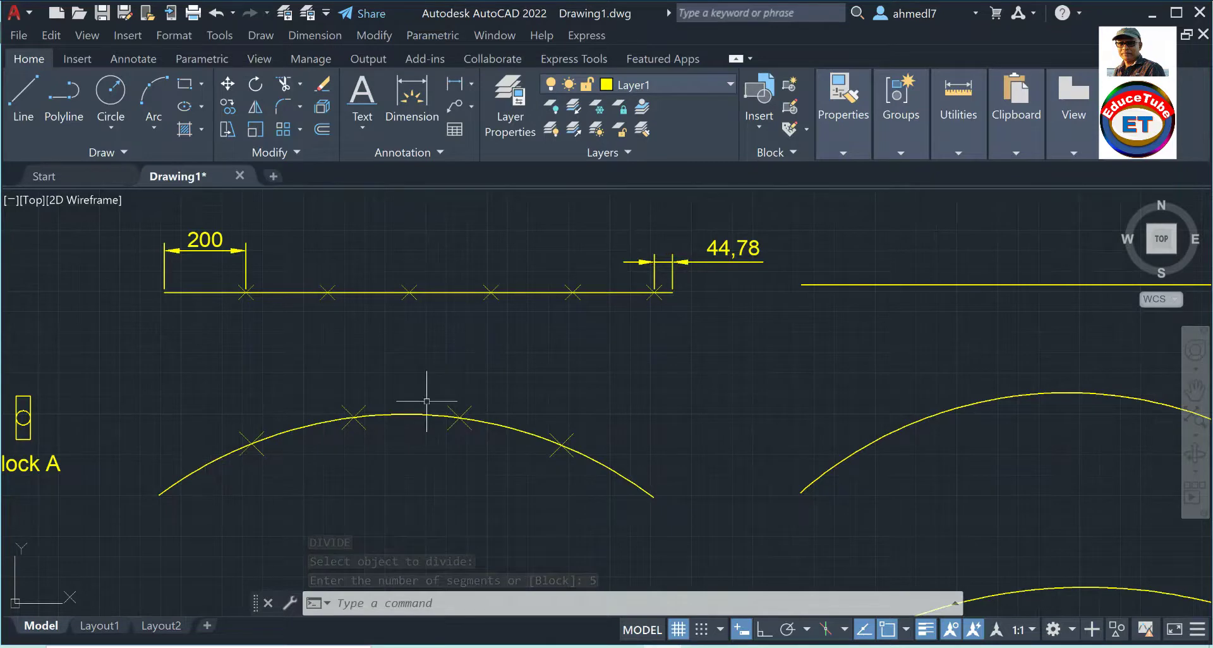
scroll(282, 404, down, 2)
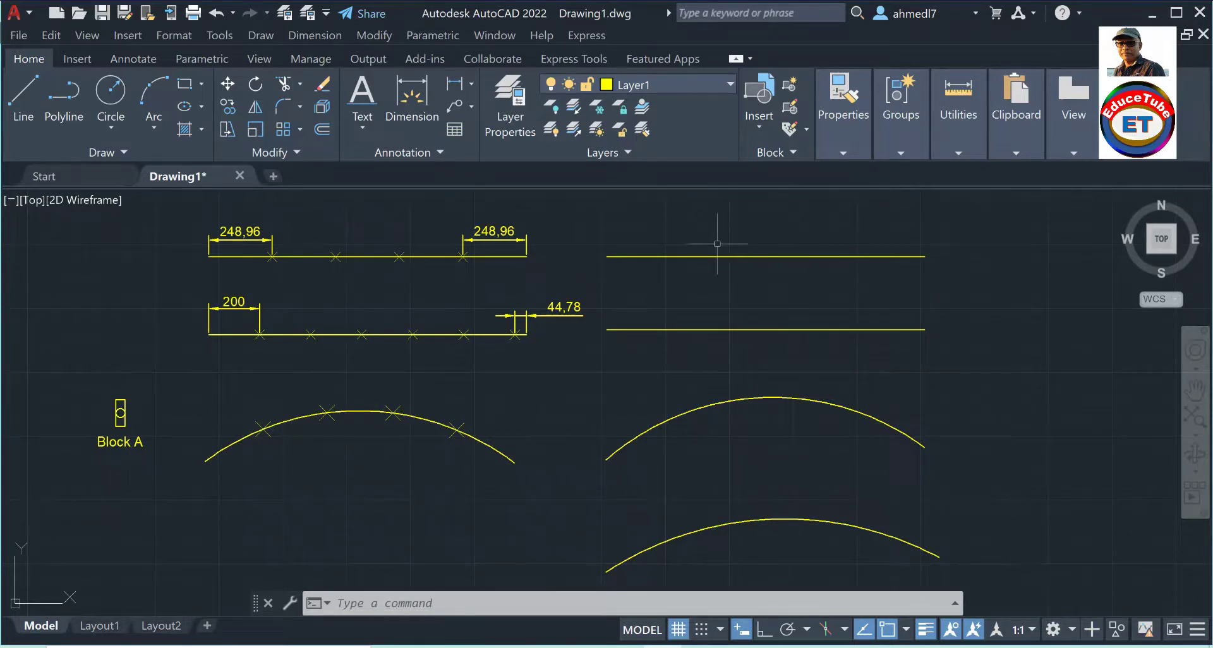
text(DIV)
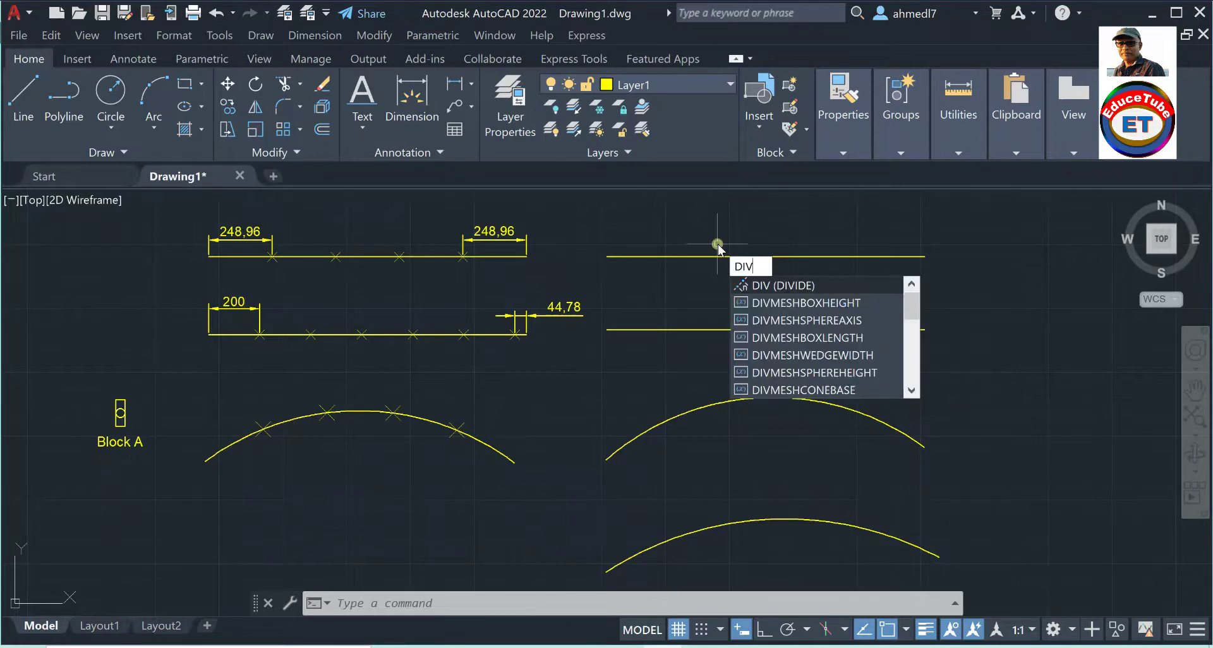
key(Return)
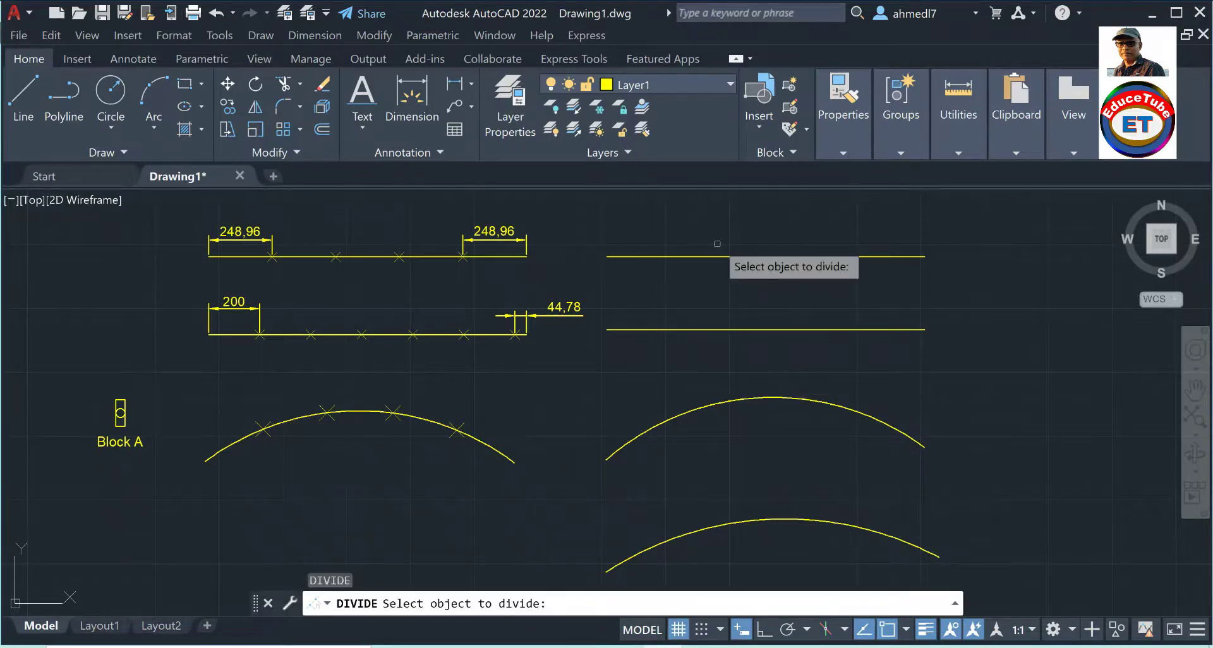
click(659, 257)
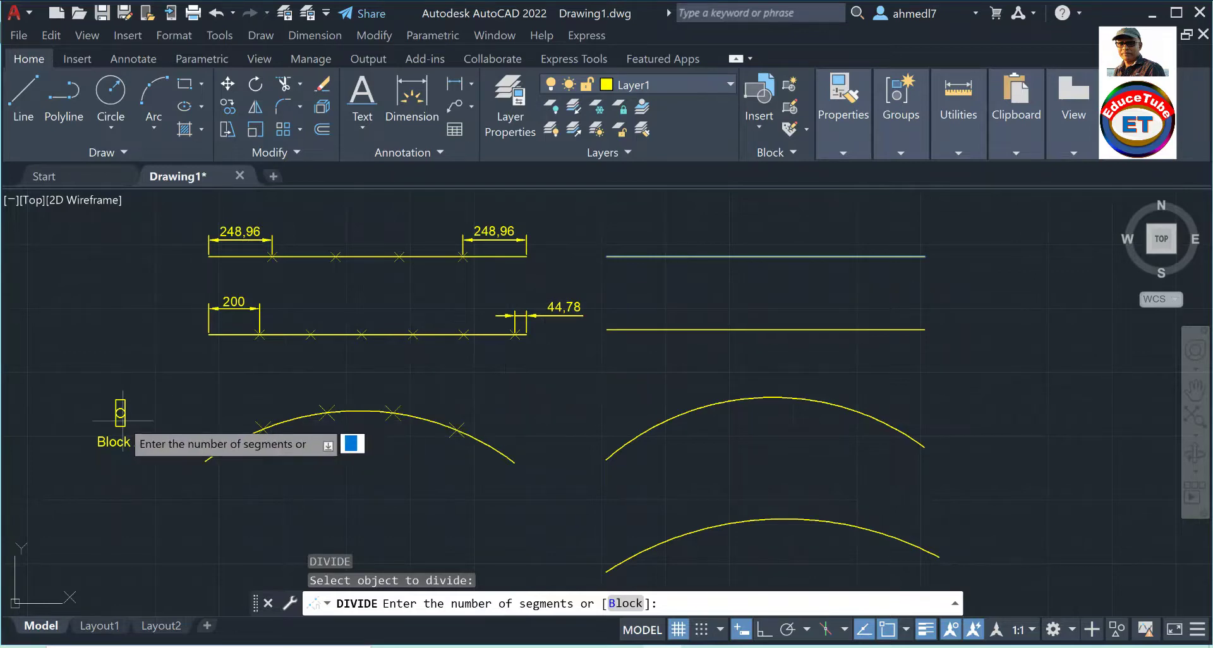
click(626, 604)
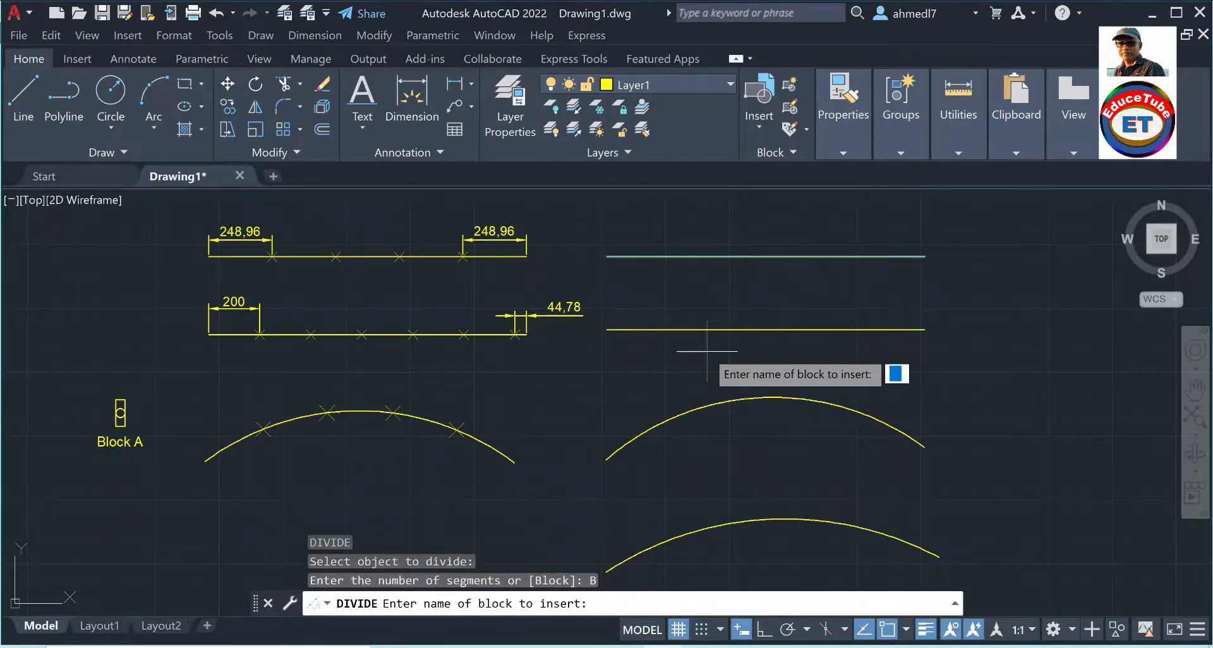
text(A)
key(Return)
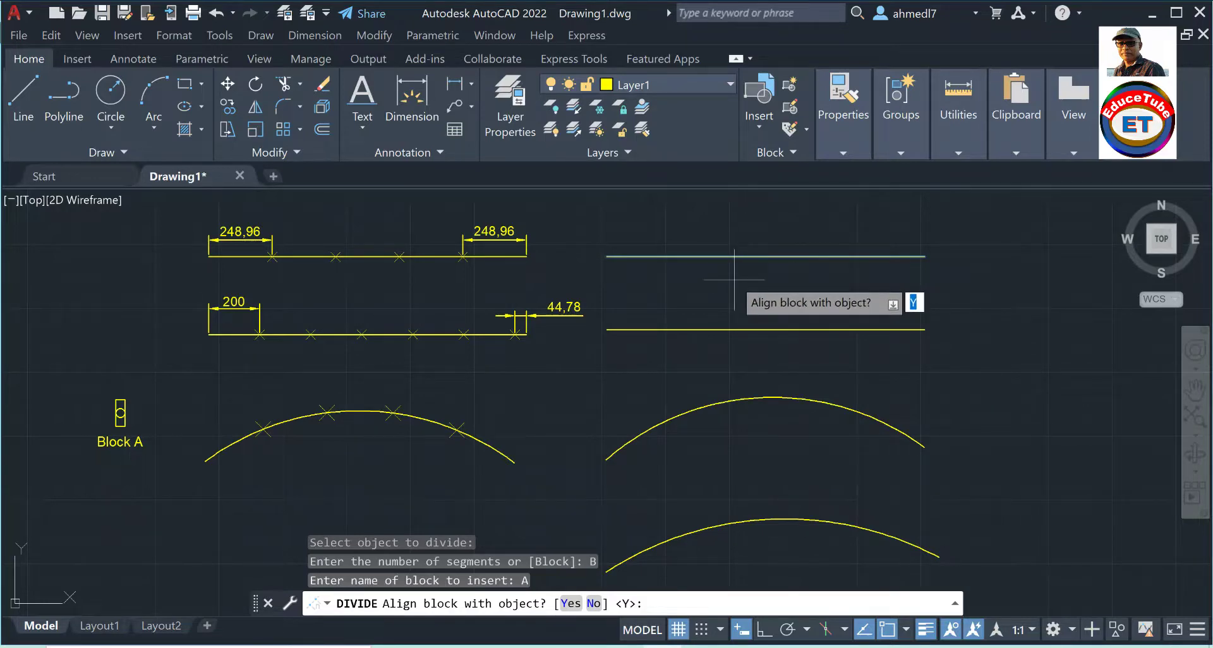
key(Return)
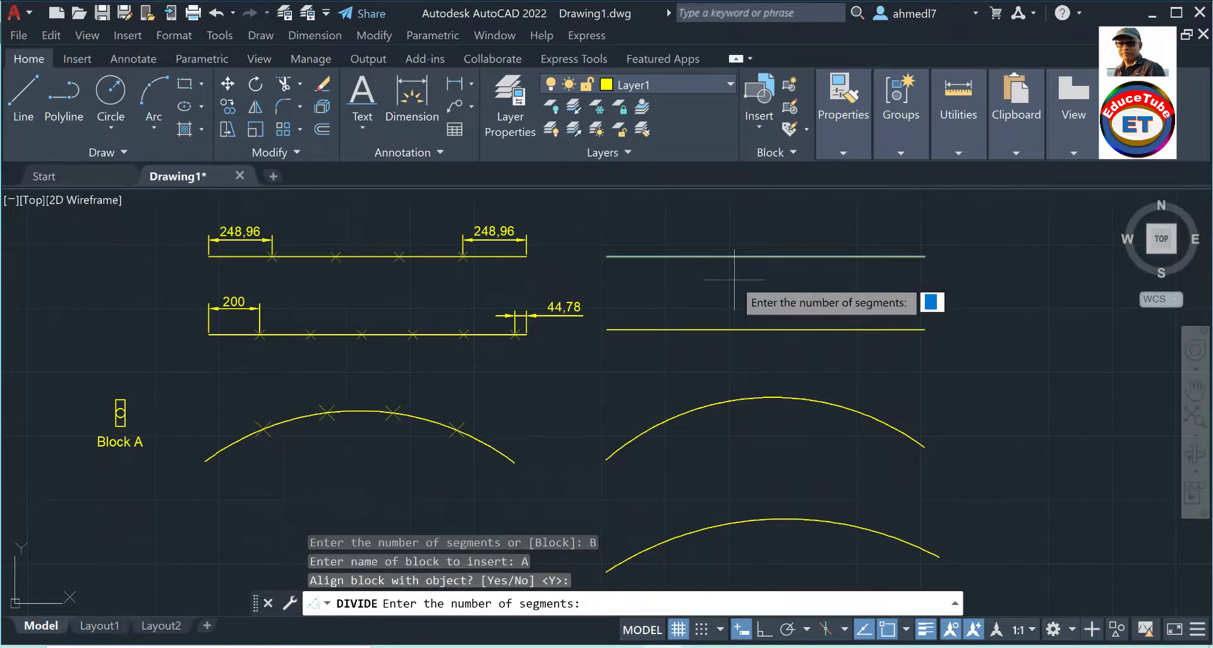
text(5)
key(Return)
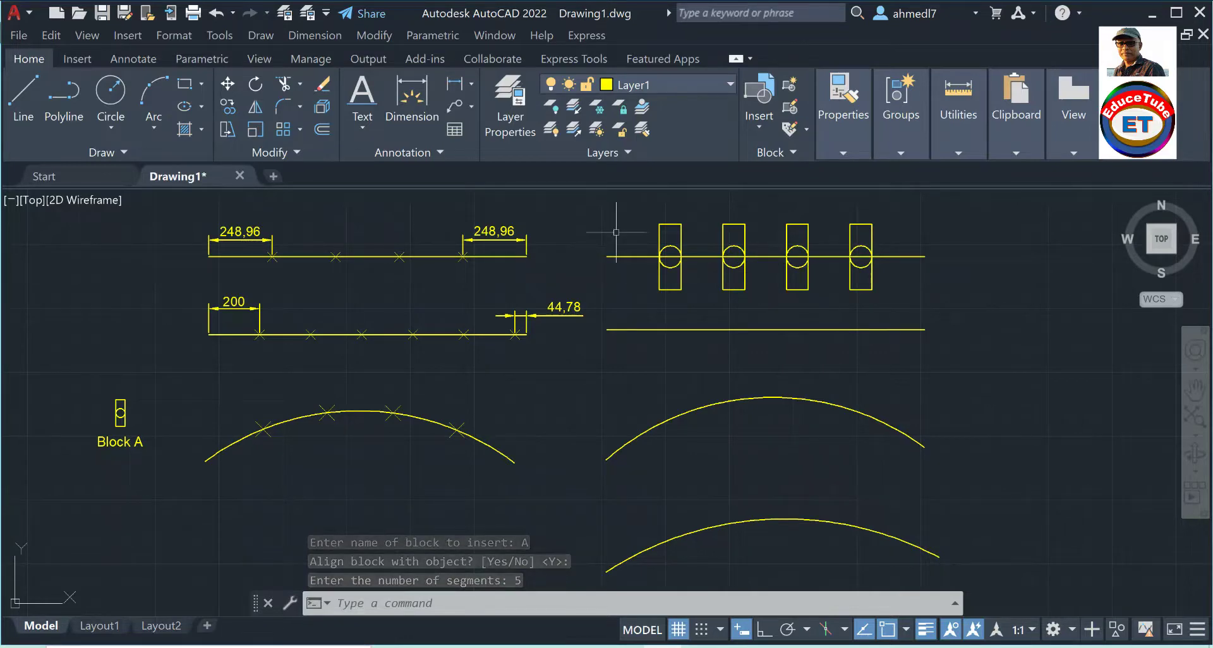
Add linear dimensions above the first and last segments of the upper-right line divided with blocks
click(455, 85)
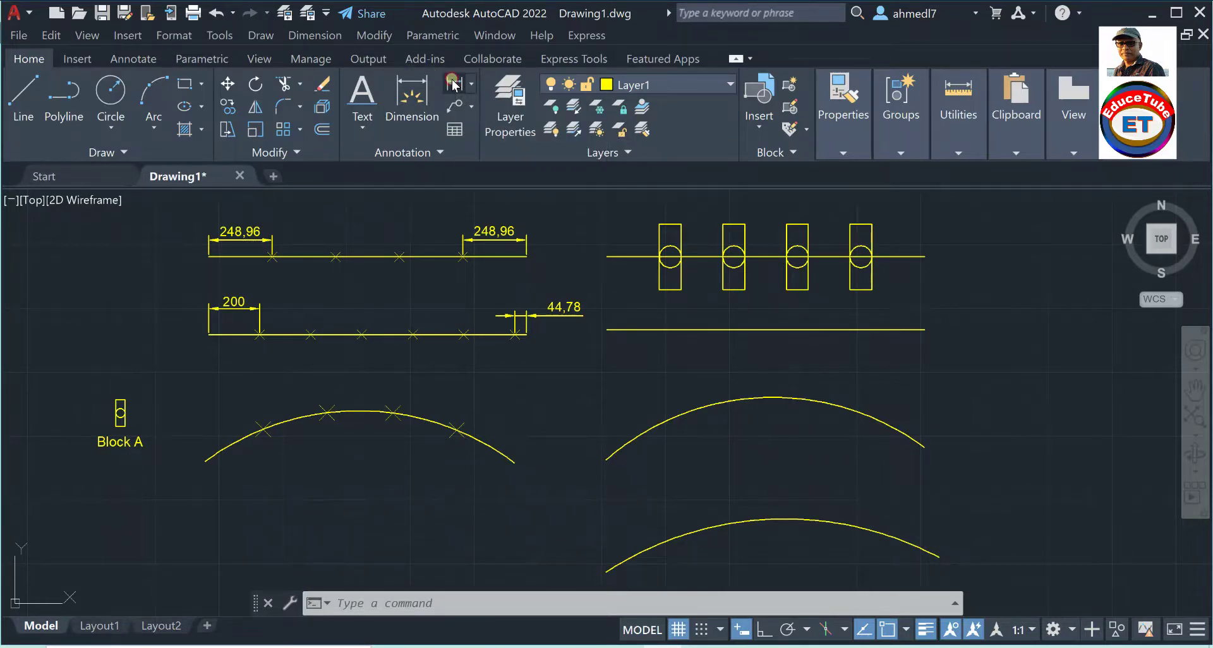
click(606, 257)
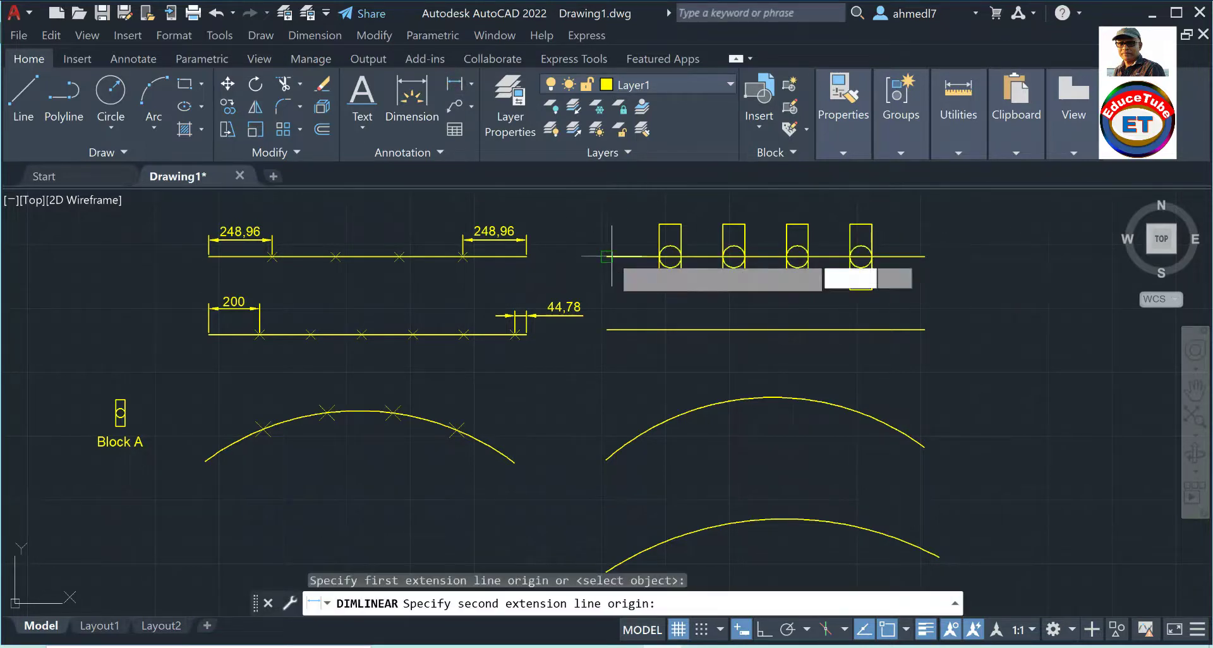
click(669, 257)
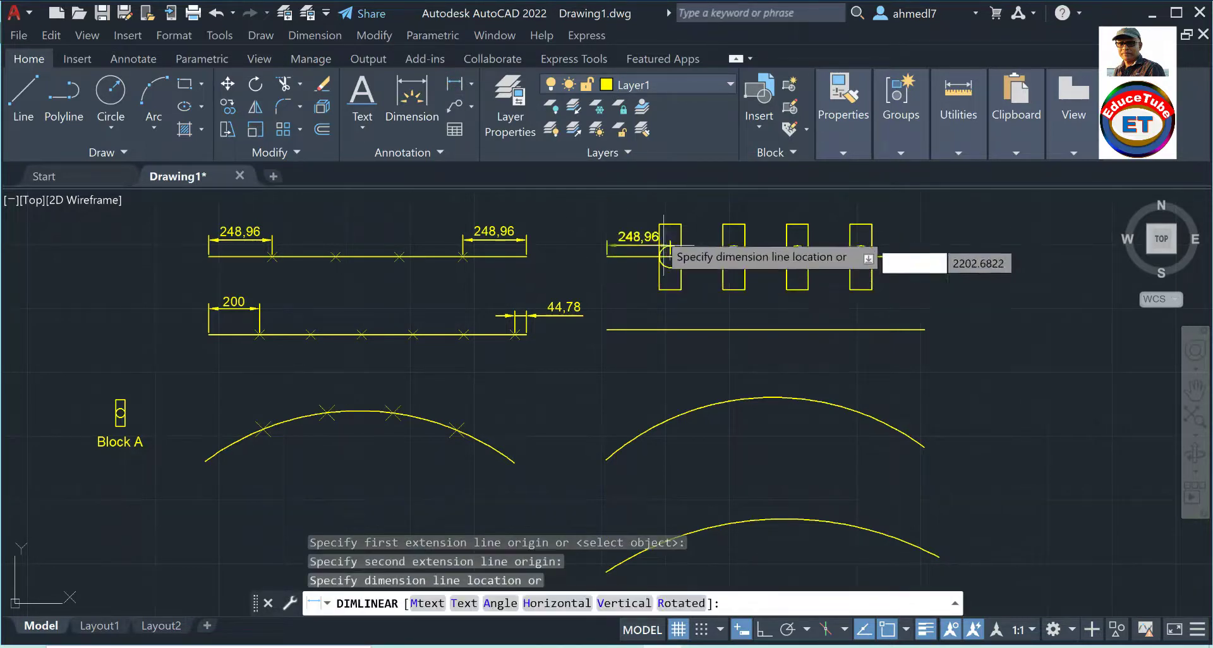
click(657, 216)
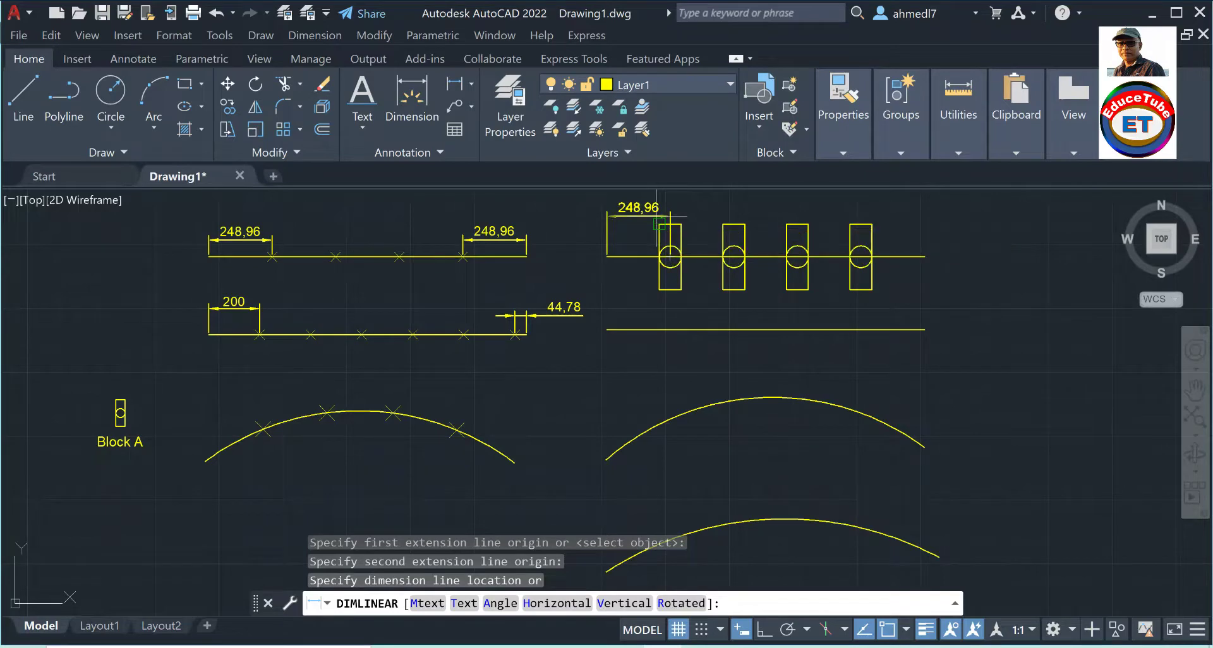
click(458, 85)
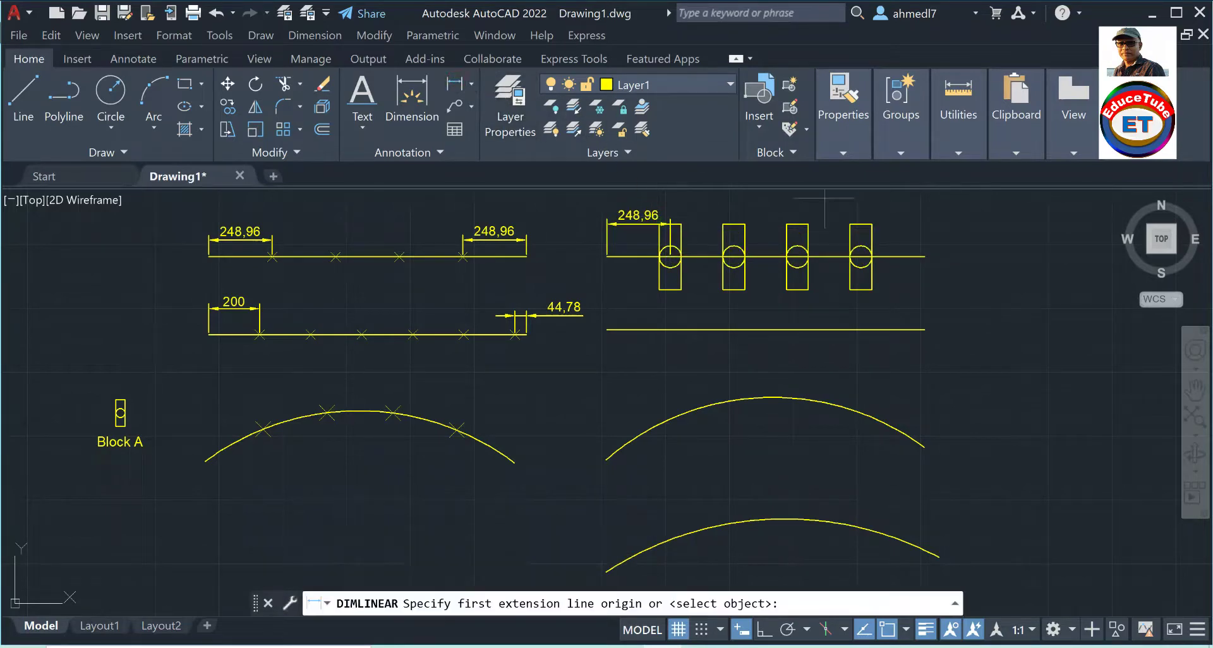
click(860, 257)
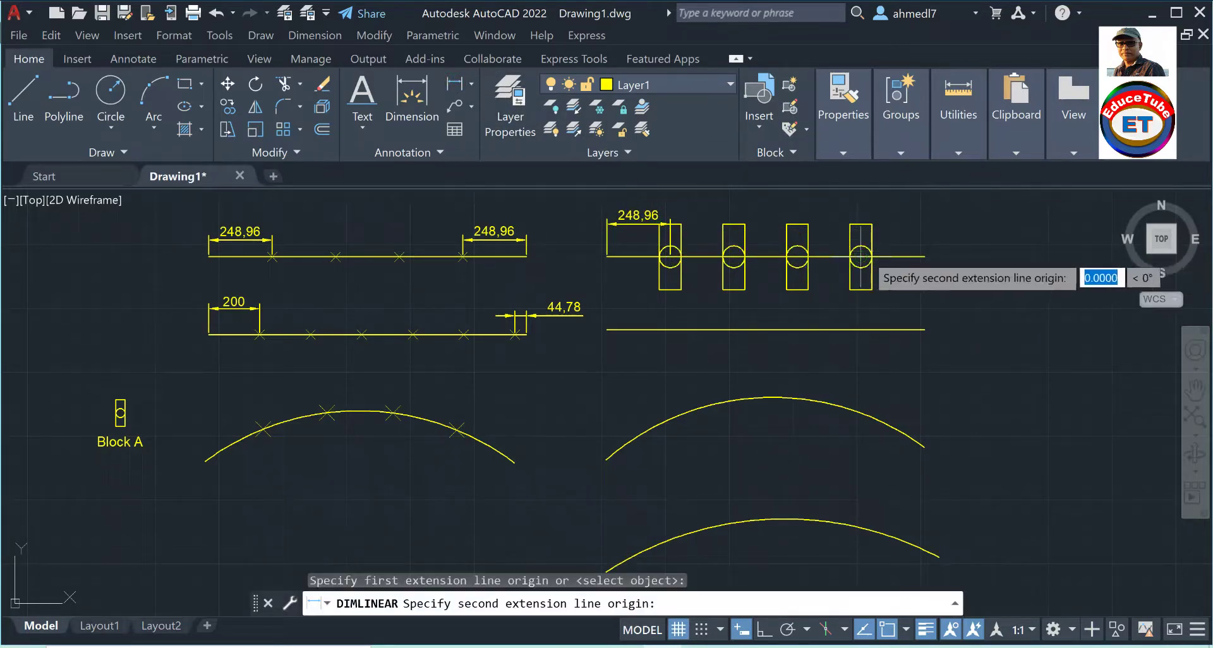
click(924, 256)
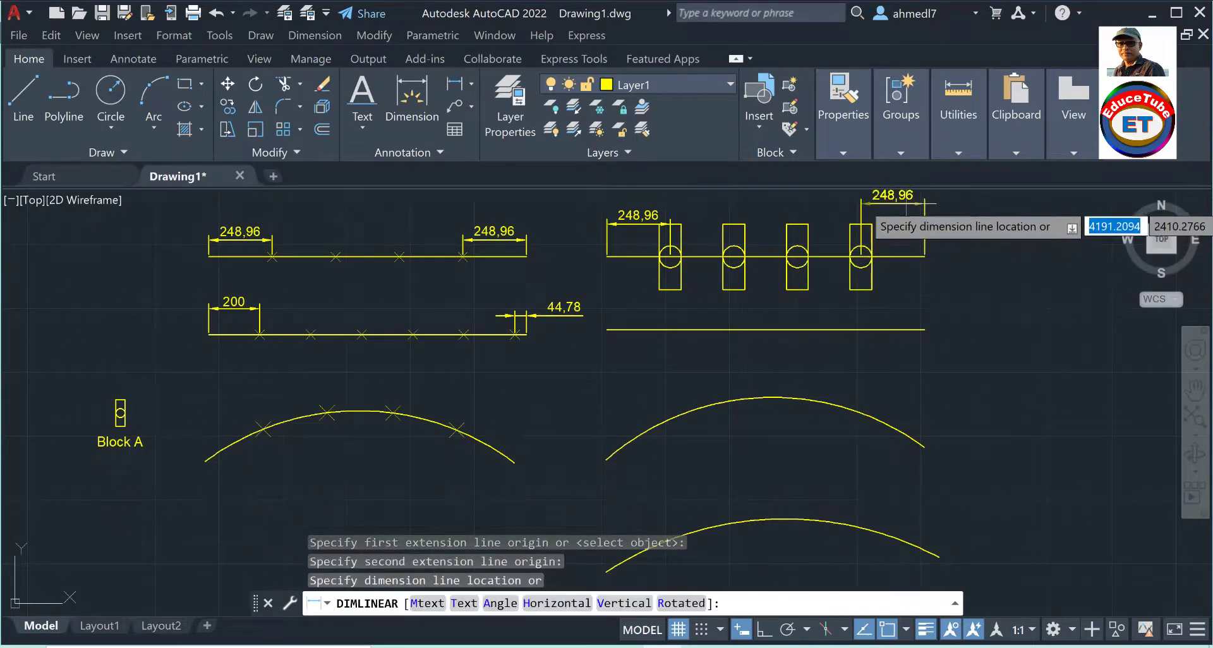
click(907, 209)
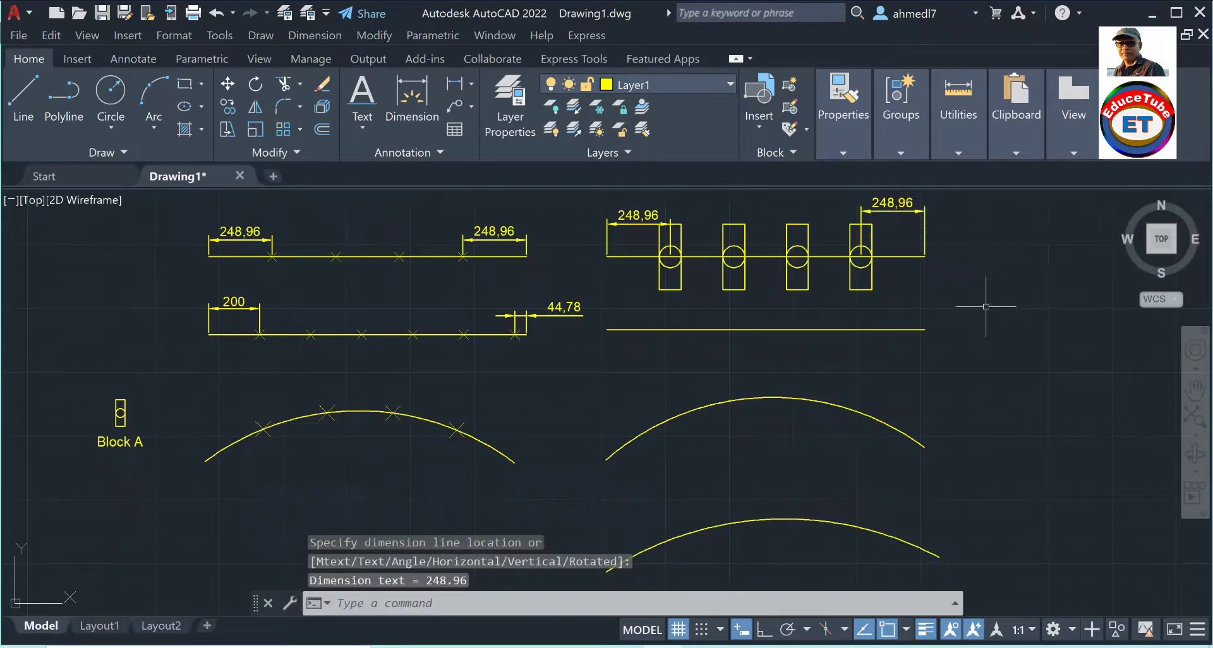
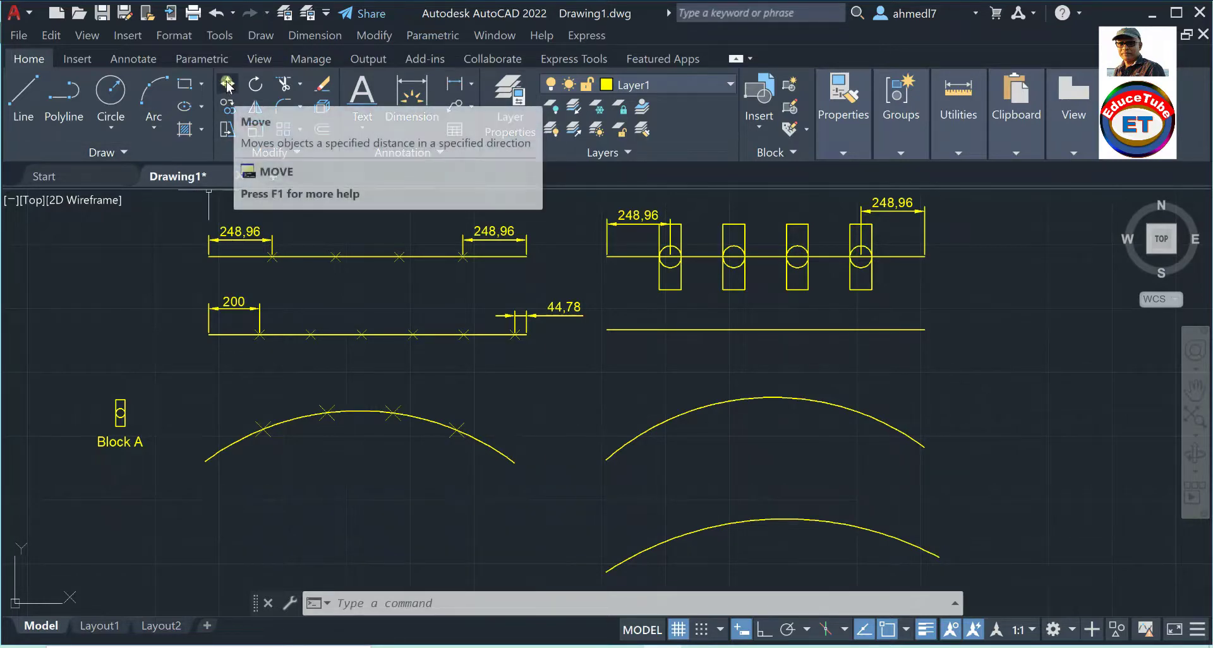
Move the lower-right horizontal line and the two arcs beneath it slightly down and to the right, away from the blocks
click(231, 93)
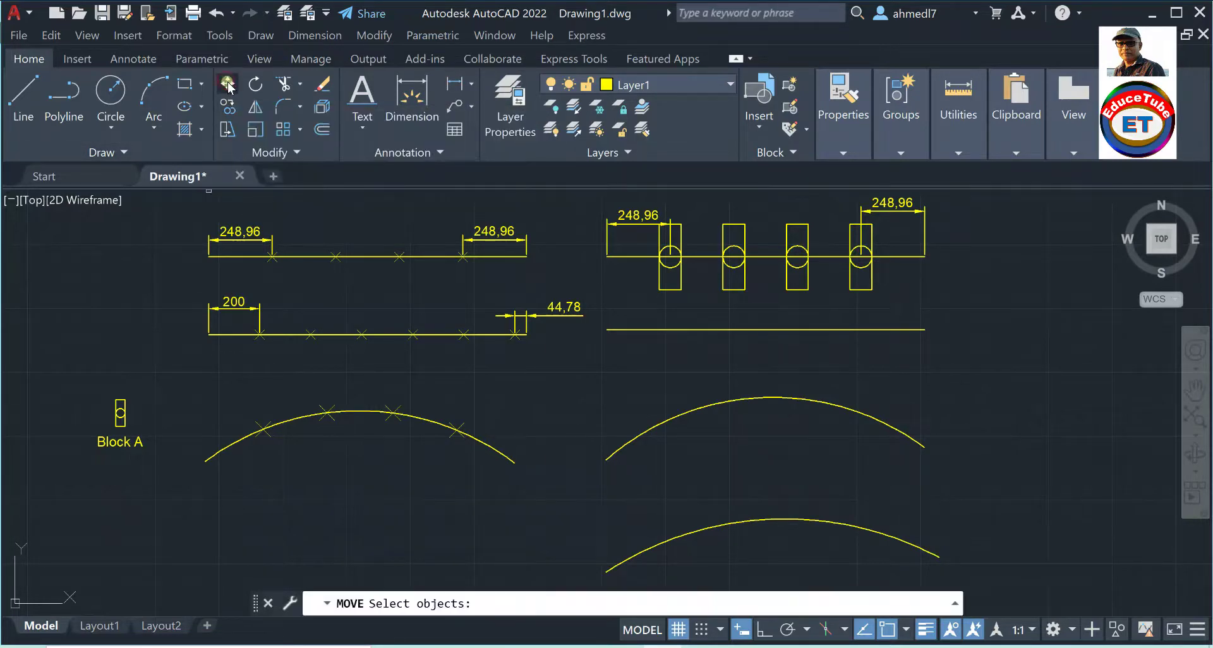
click(594, 290)
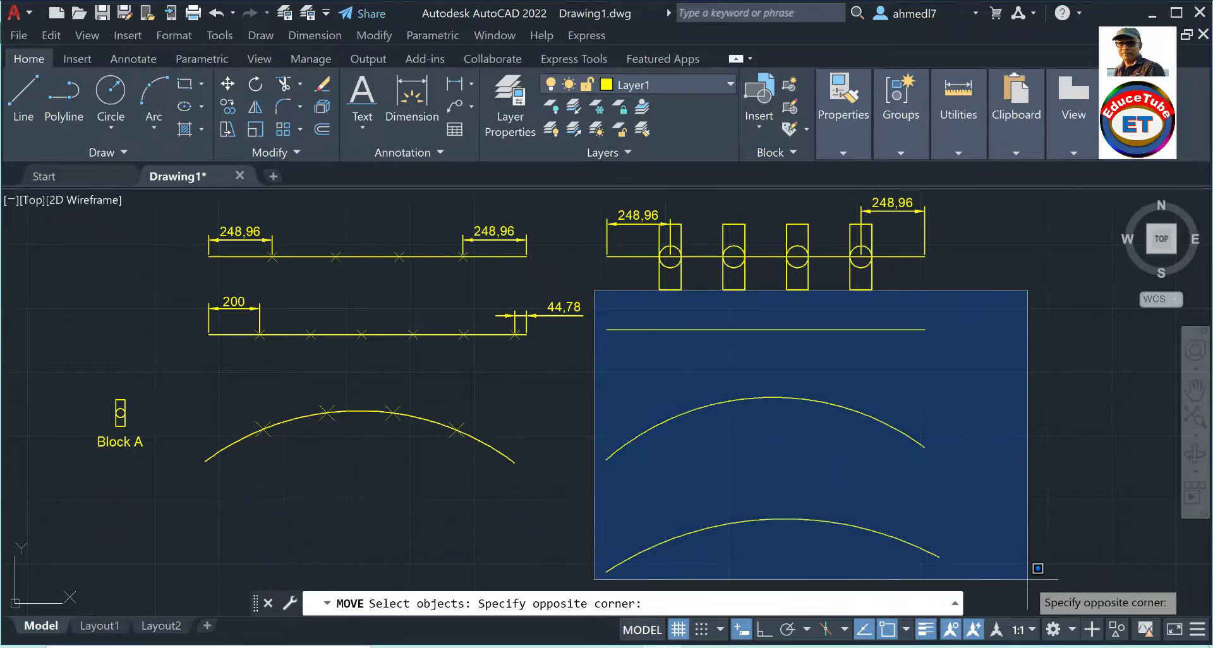
click(1015, 586)
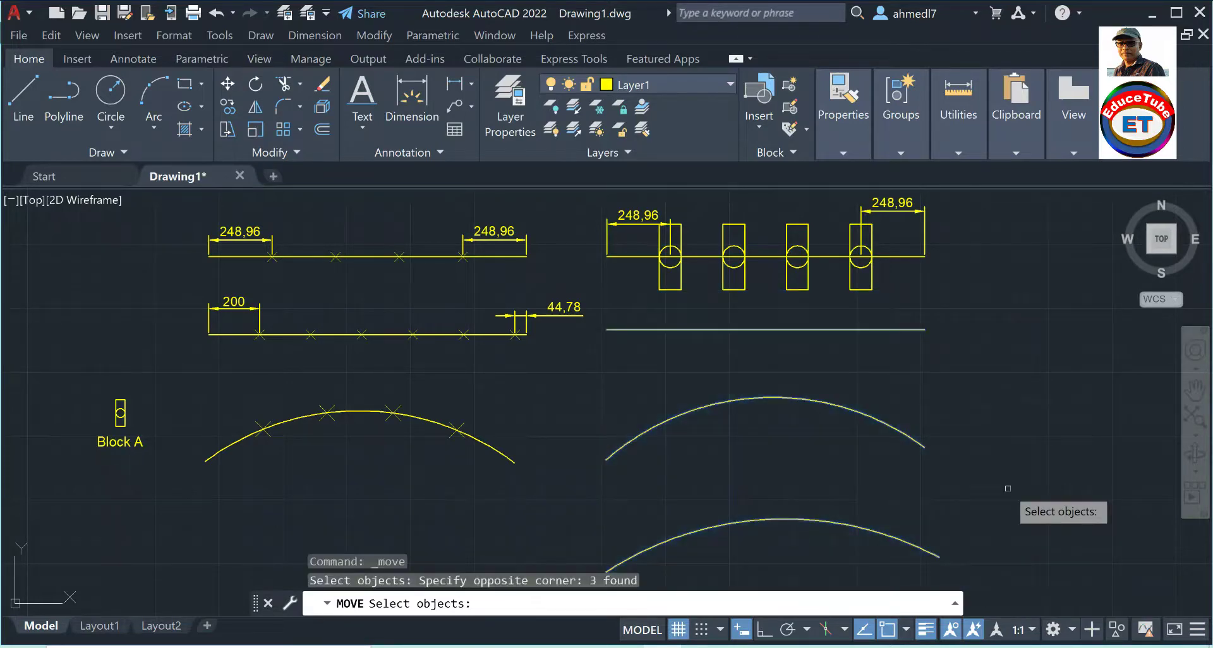
key(Return)
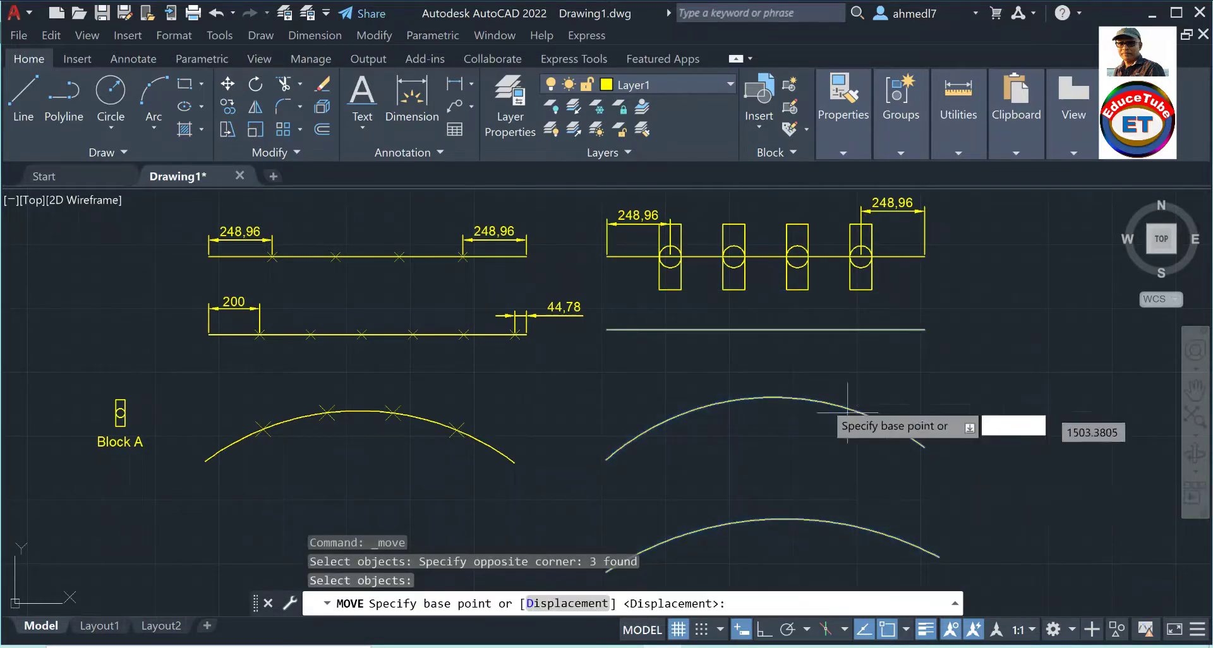
click(766, 329)
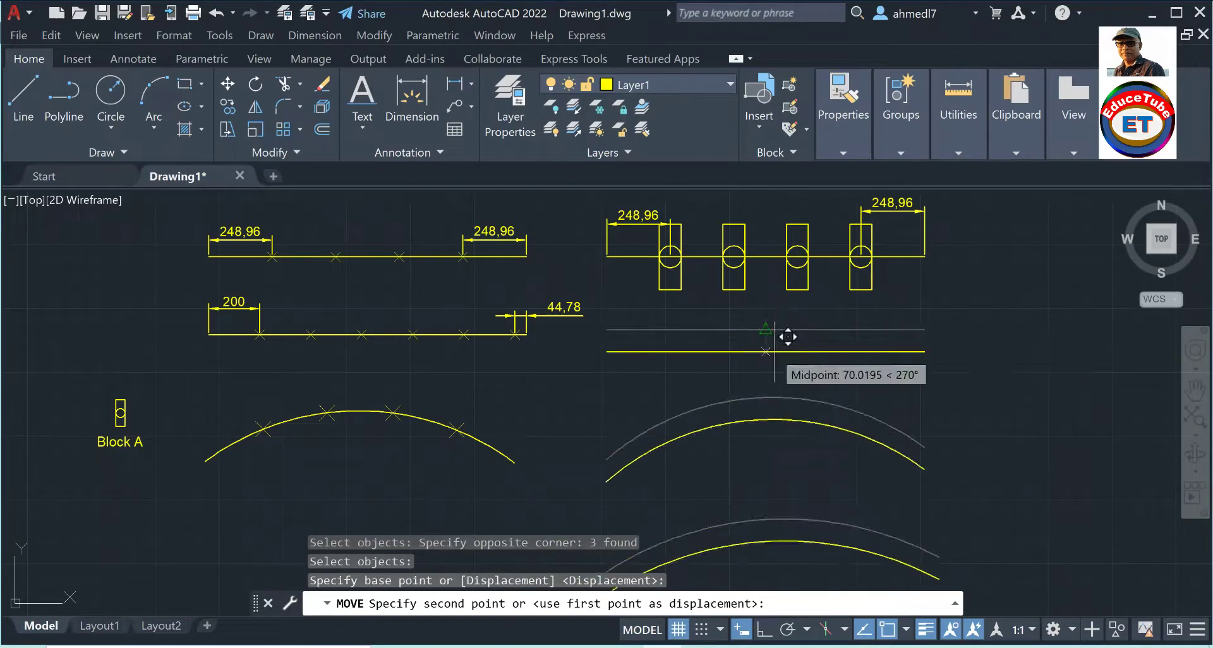
click(793, 348)
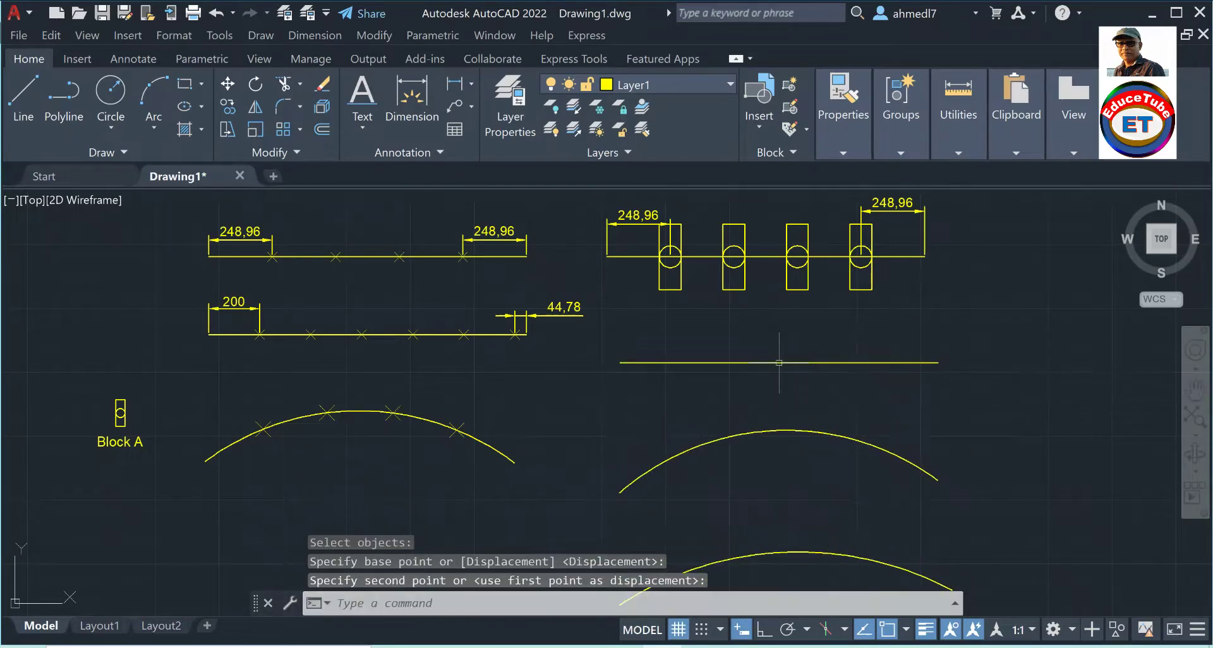
Place points every 200 units along the lower-right horizontal line with the Measure command
scroll(909, 264, down, 2)
scroll(972, 299, up, 2)
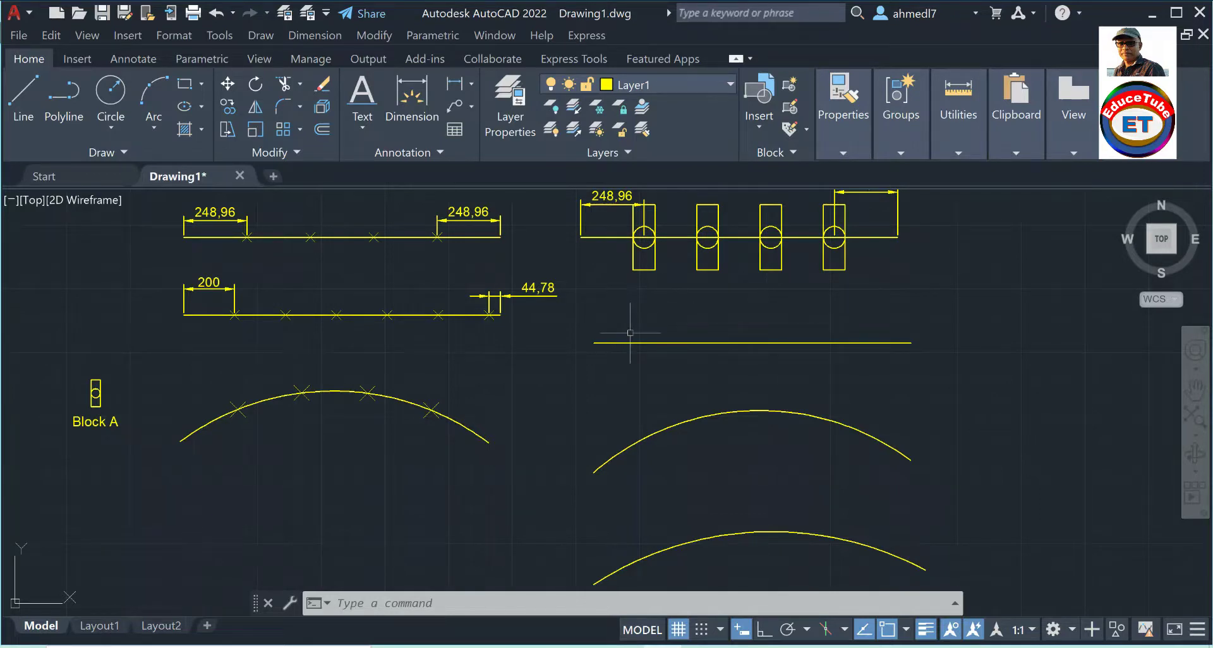
click(126, 150)
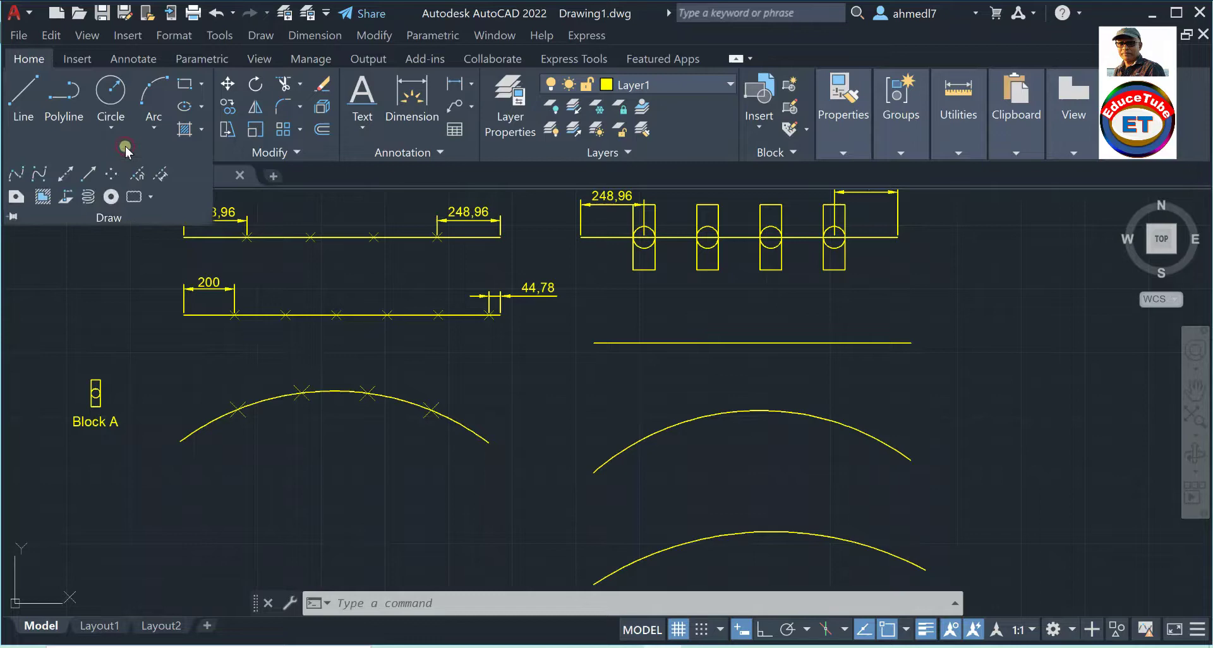
click(161, 174)
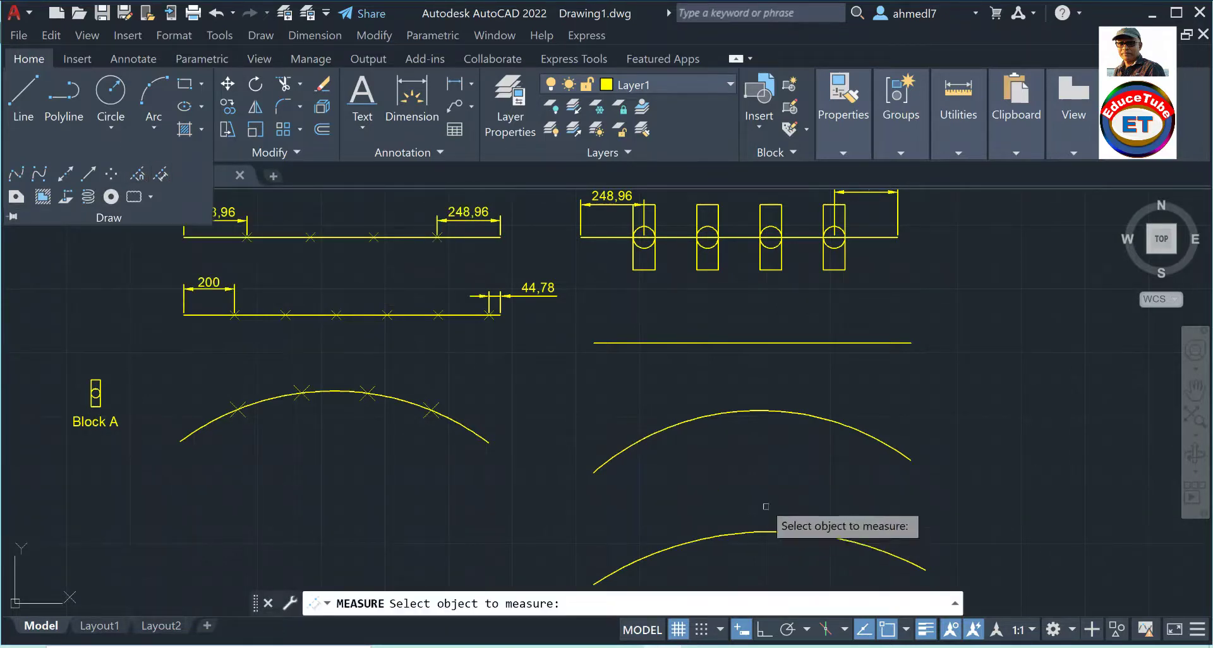
click(639, 342)
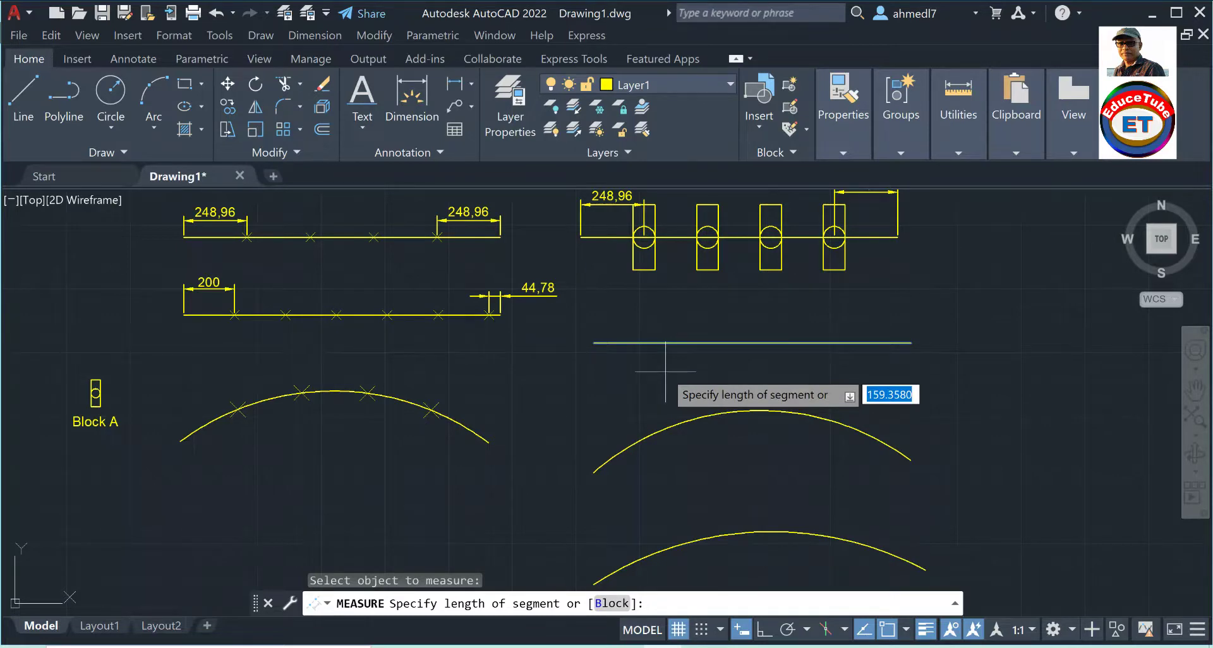
text(200)
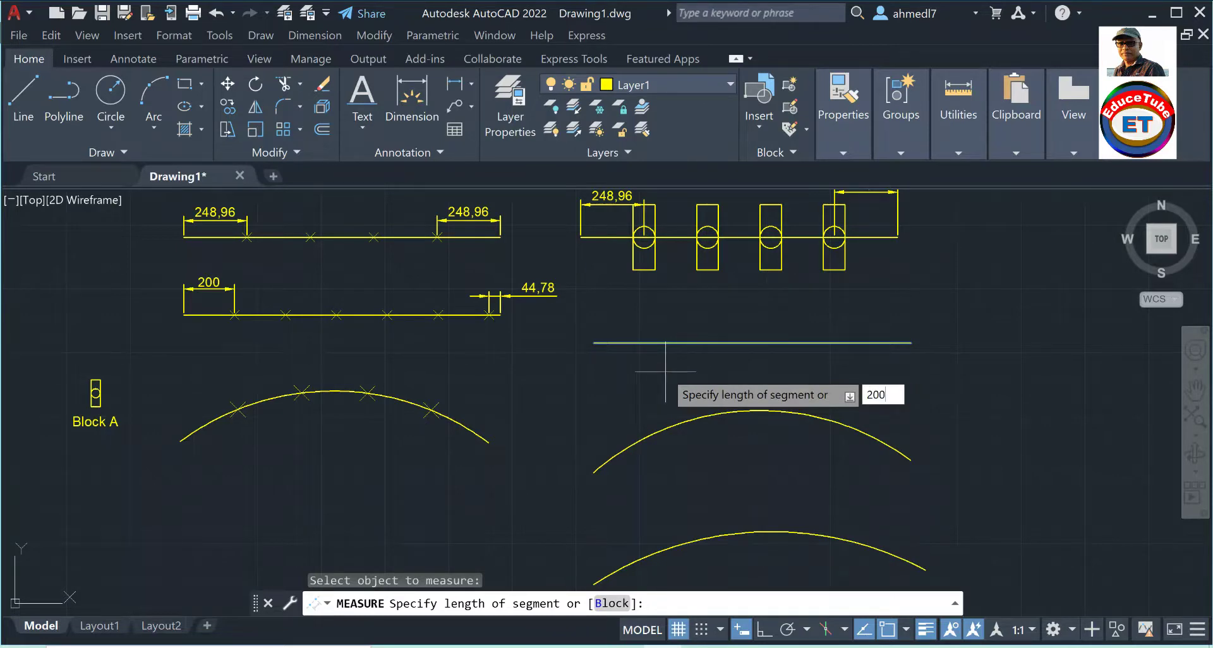
key(Return)
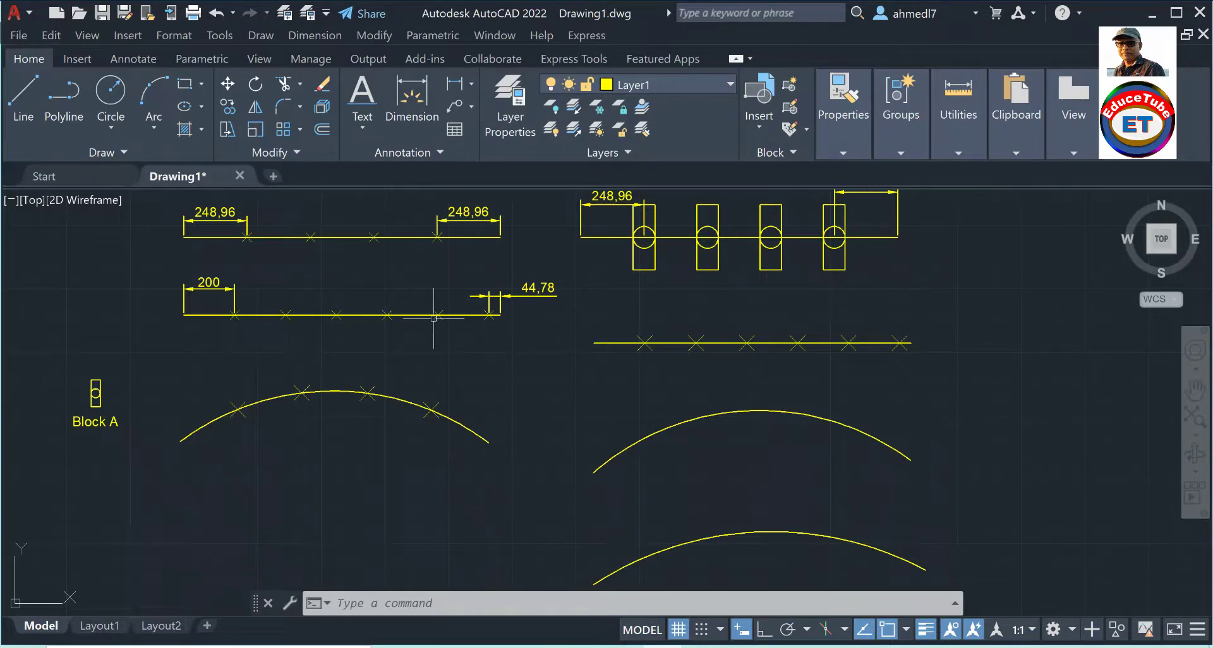
Erase all the measured point markers from the lower-right horizontal line, keeping the line itself
click(696, 343)
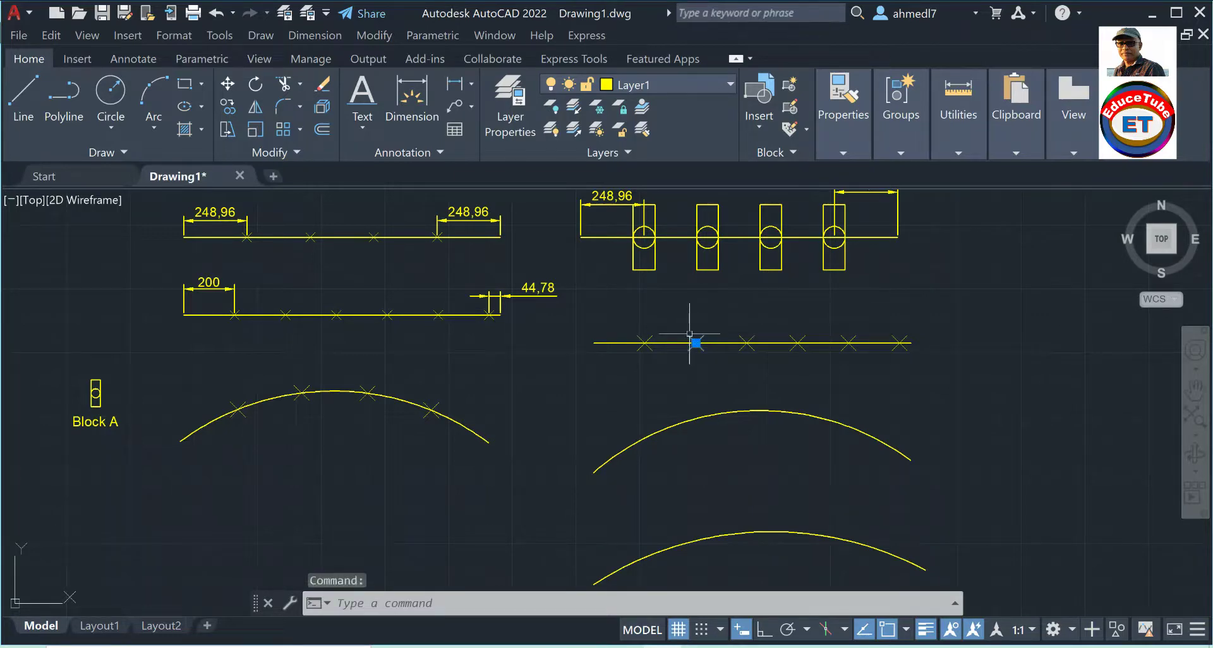
key(Delete)
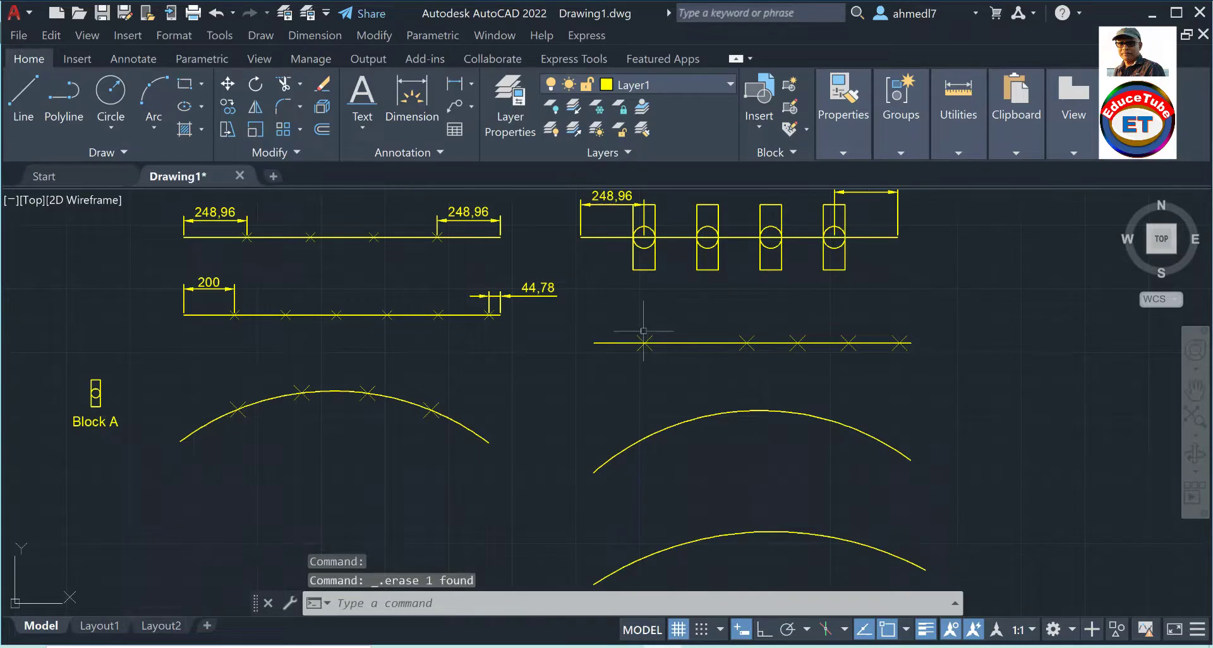
click(645, 343)
key(Delete)
click(799, 334)
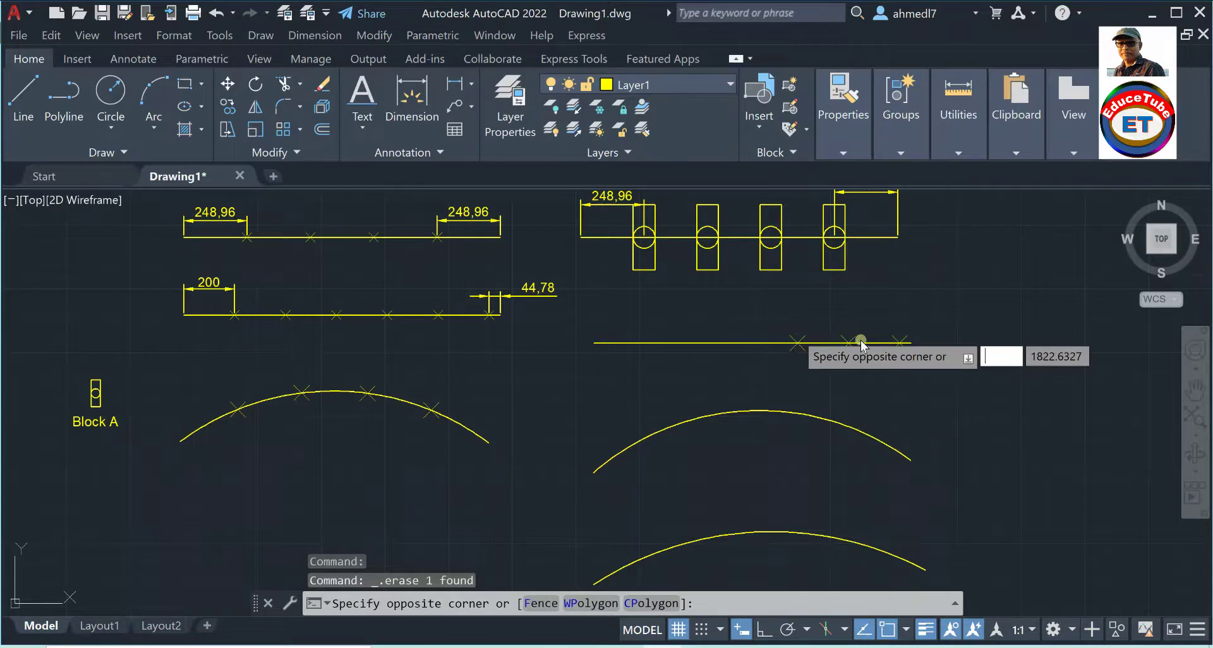
click(947, 414)
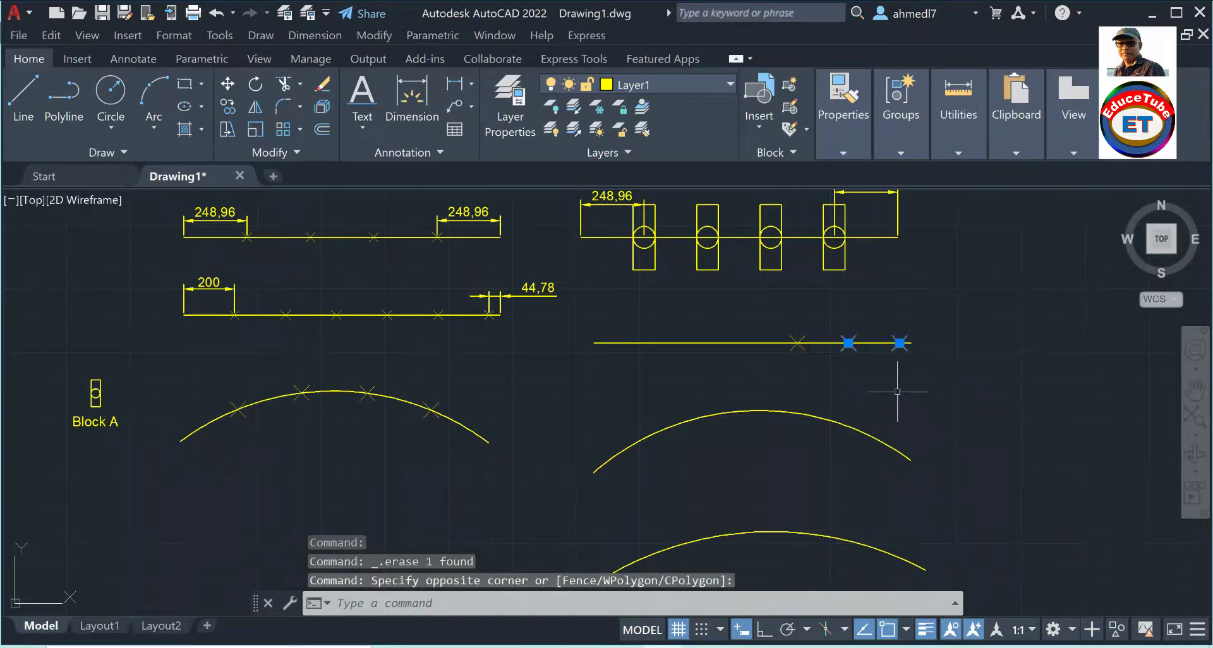
key(Delete)
click(794, 339)
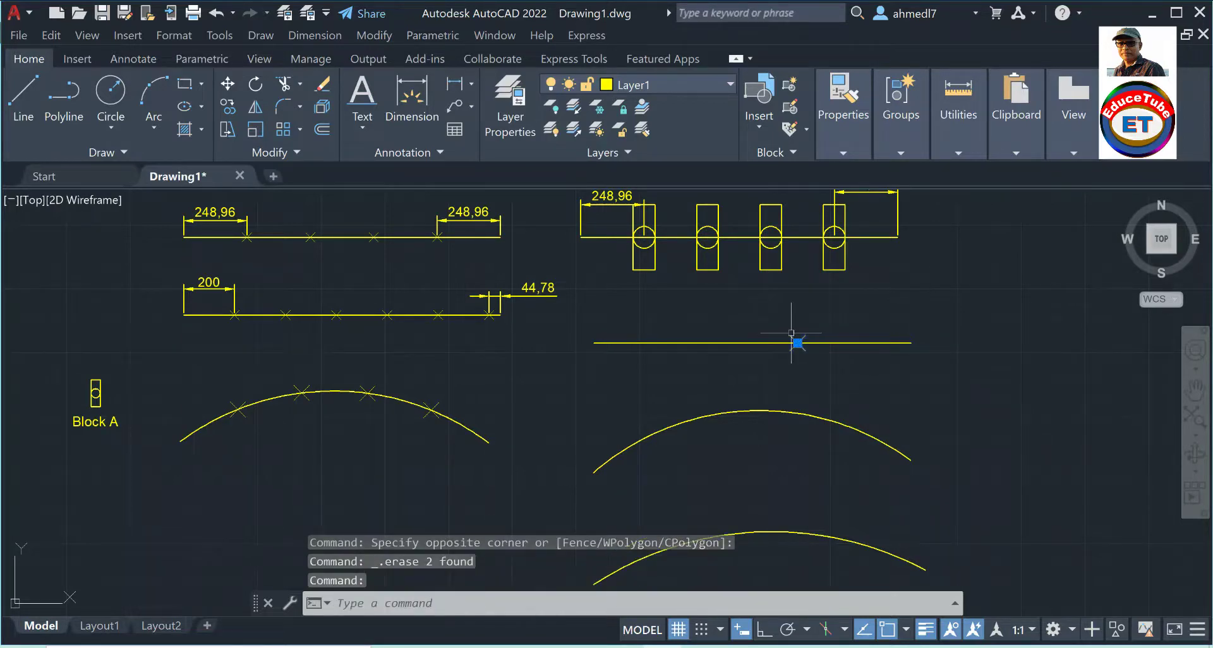
key(Delete)
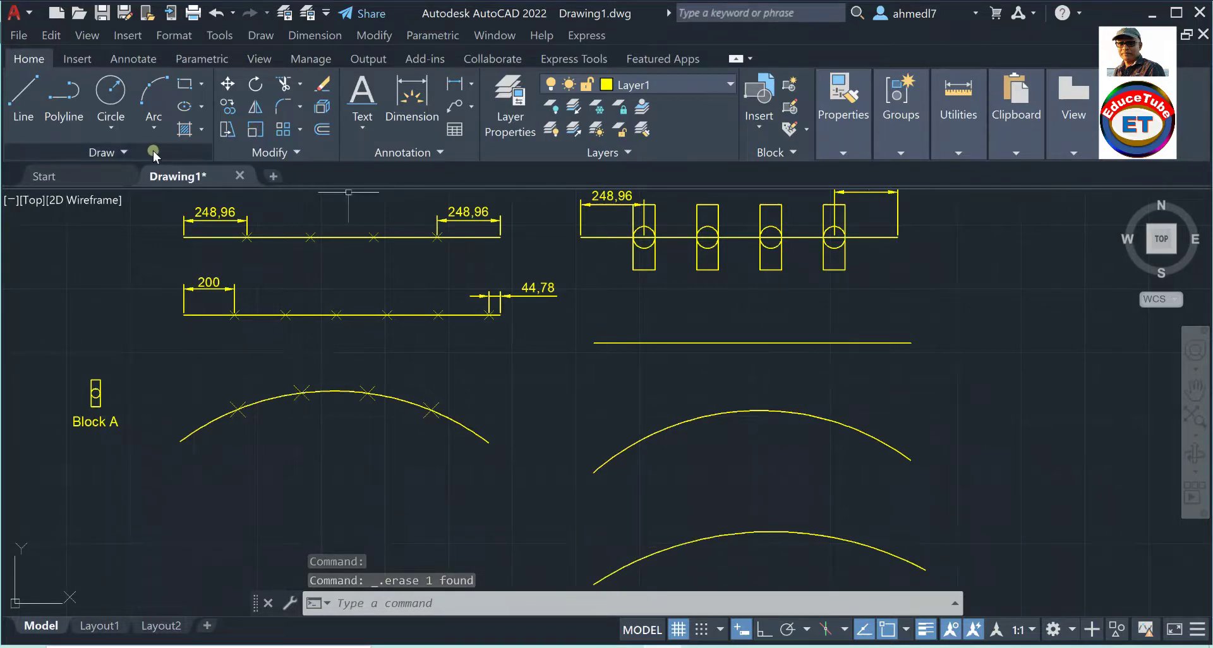
Measure the lower-right horizontal line in 200-unit segments using block A, aligned with the line, as the marker
click(125, 155)
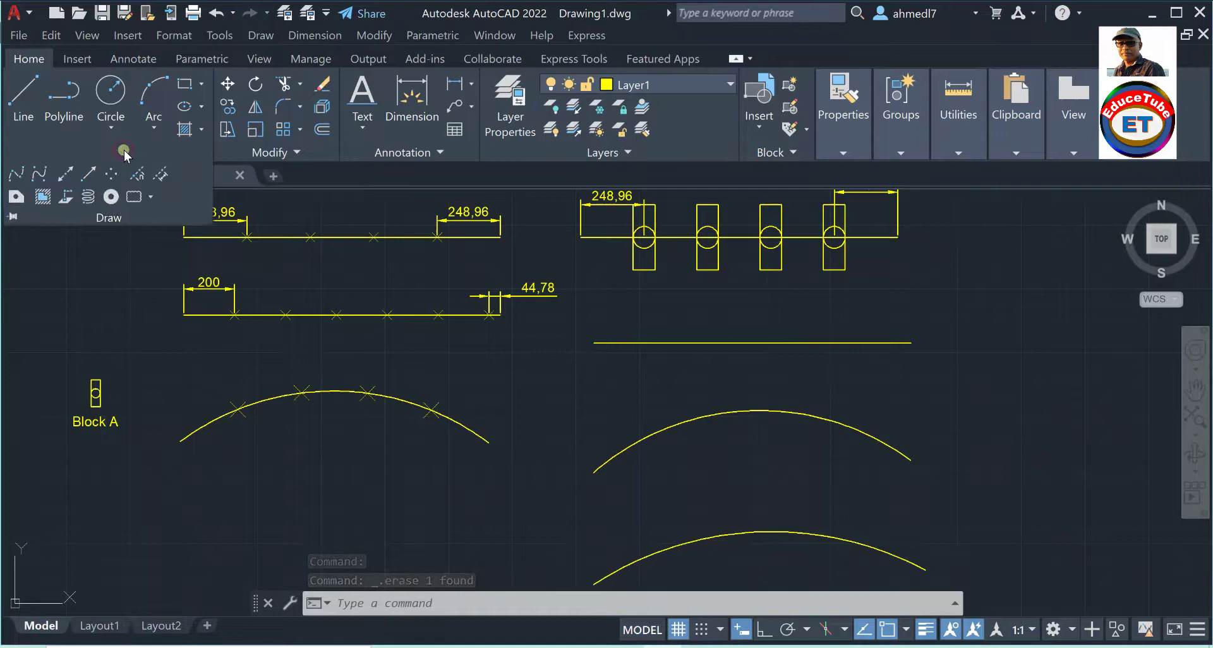
click(160, 174)
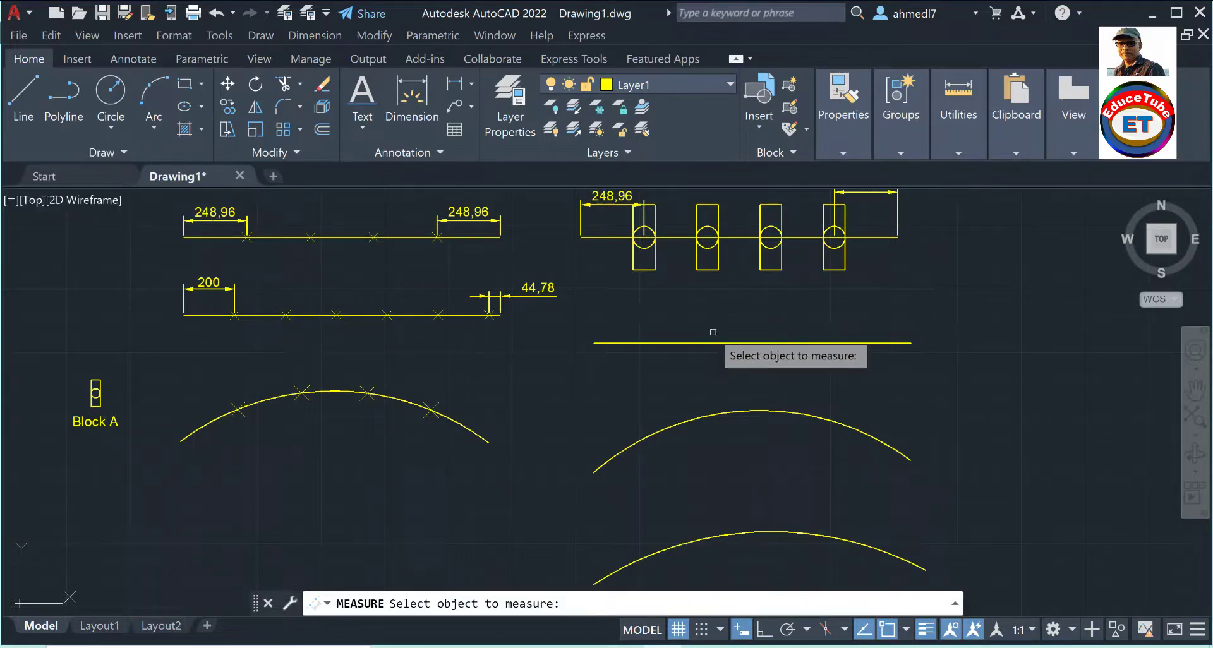
click(719, 343)
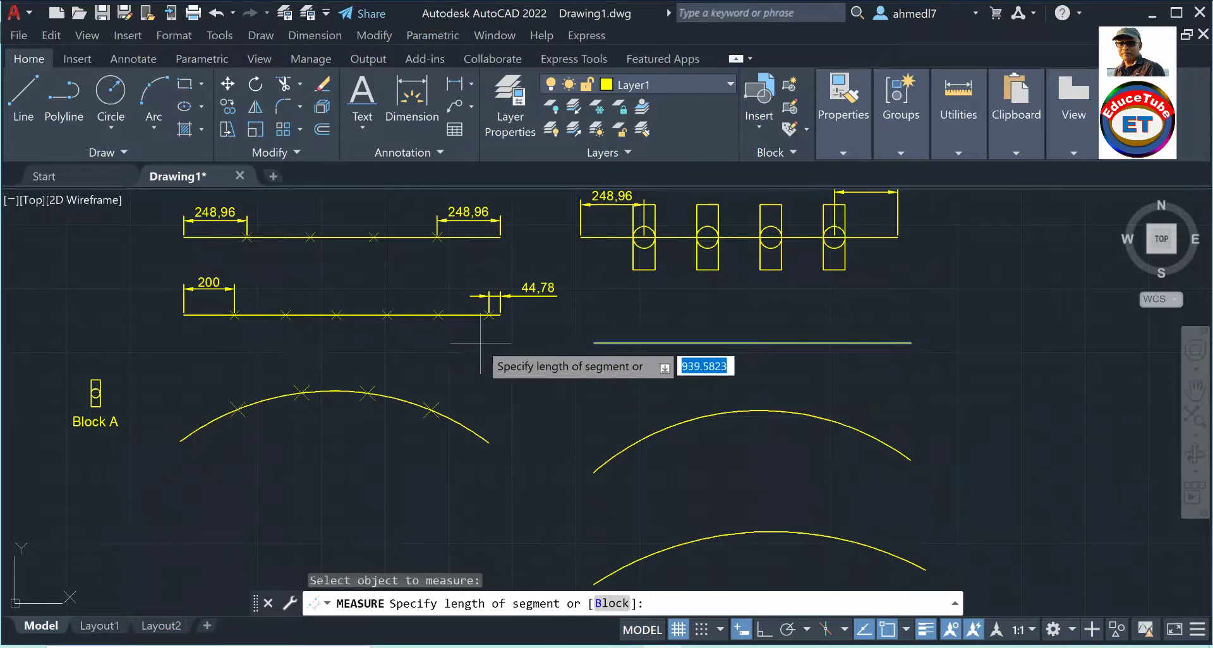
click(612, 603)
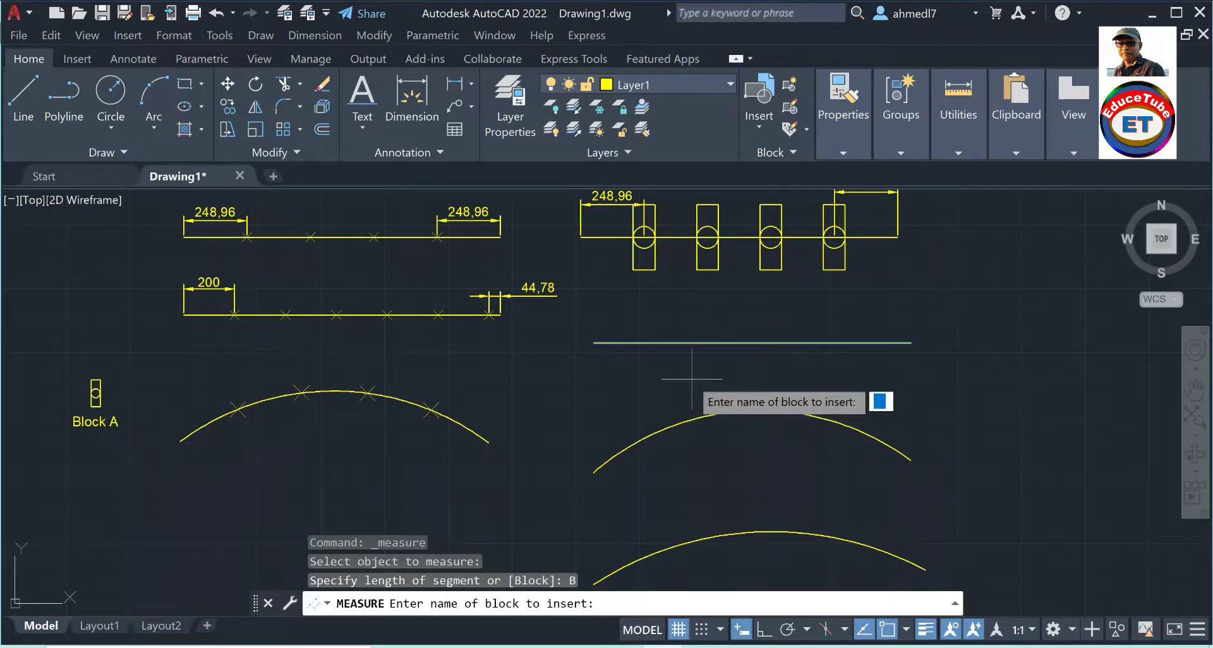
text(A)
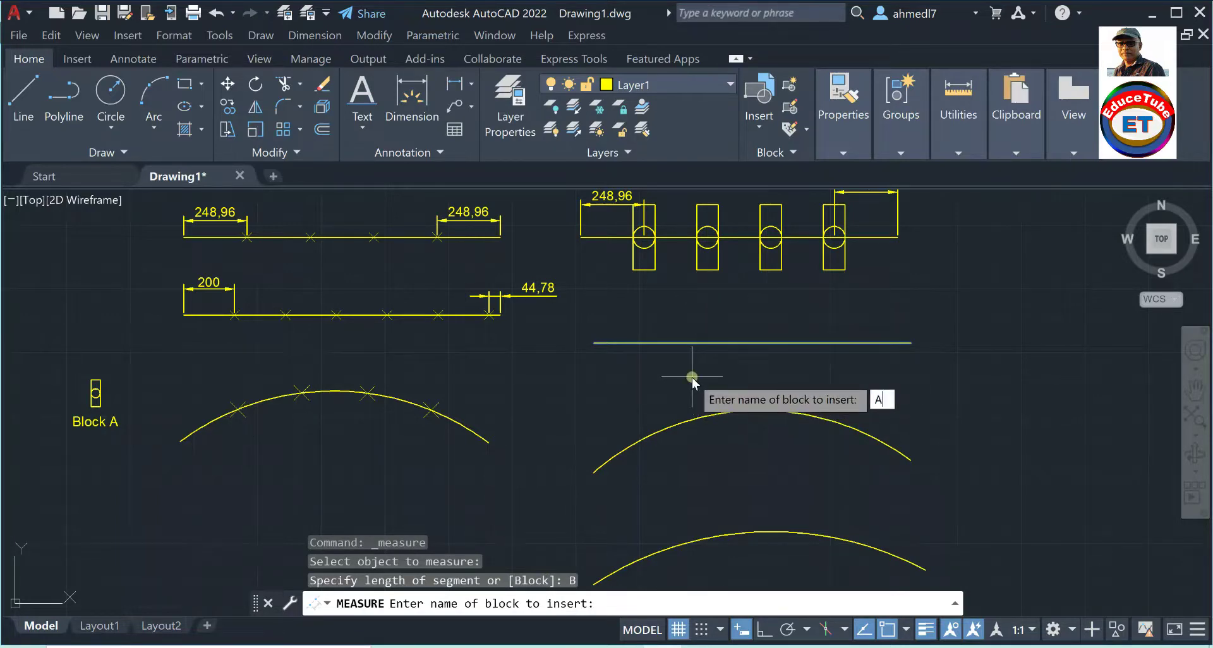
key(Return)
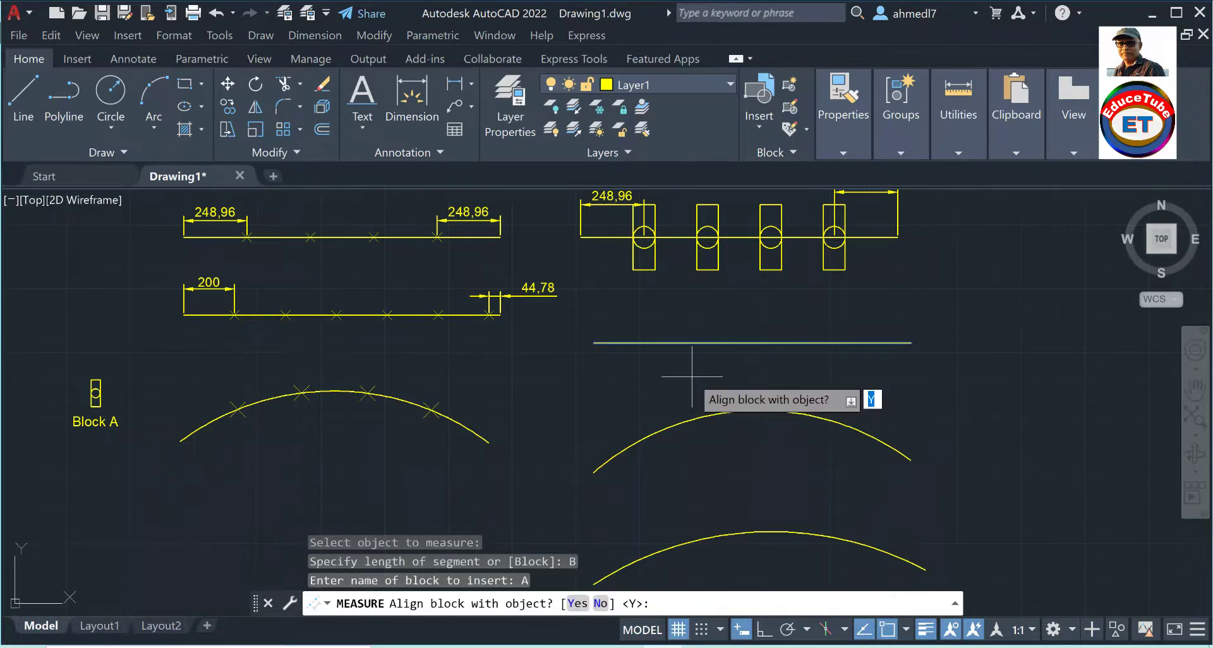
key(Return)
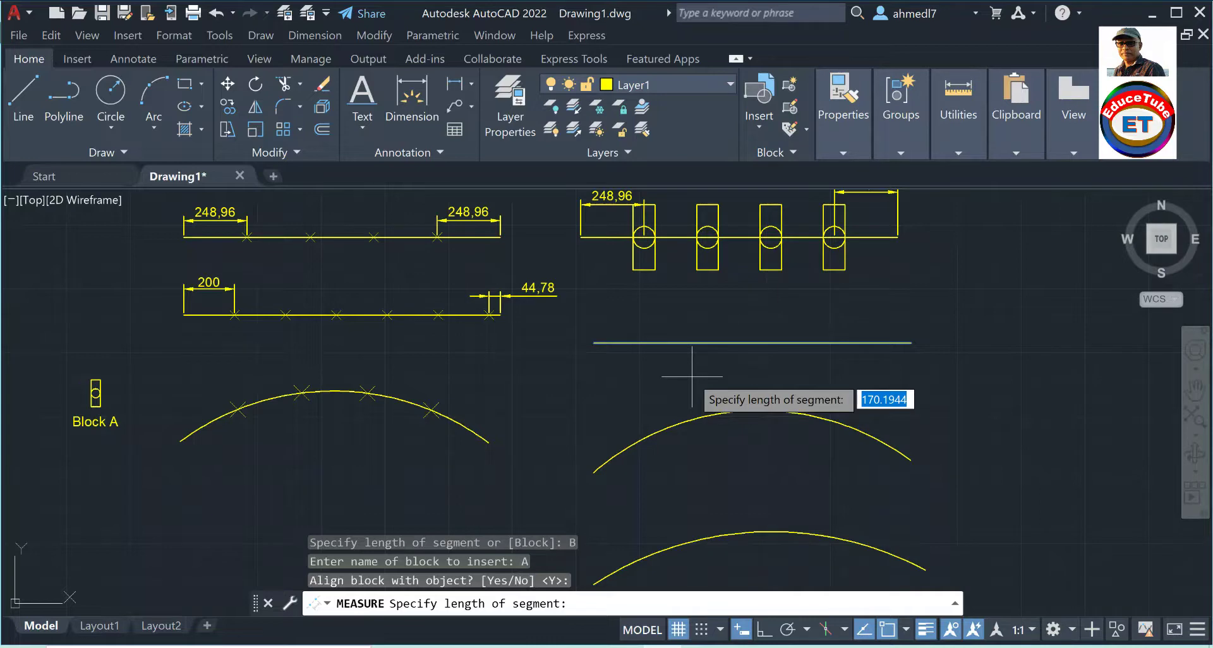
text(200)
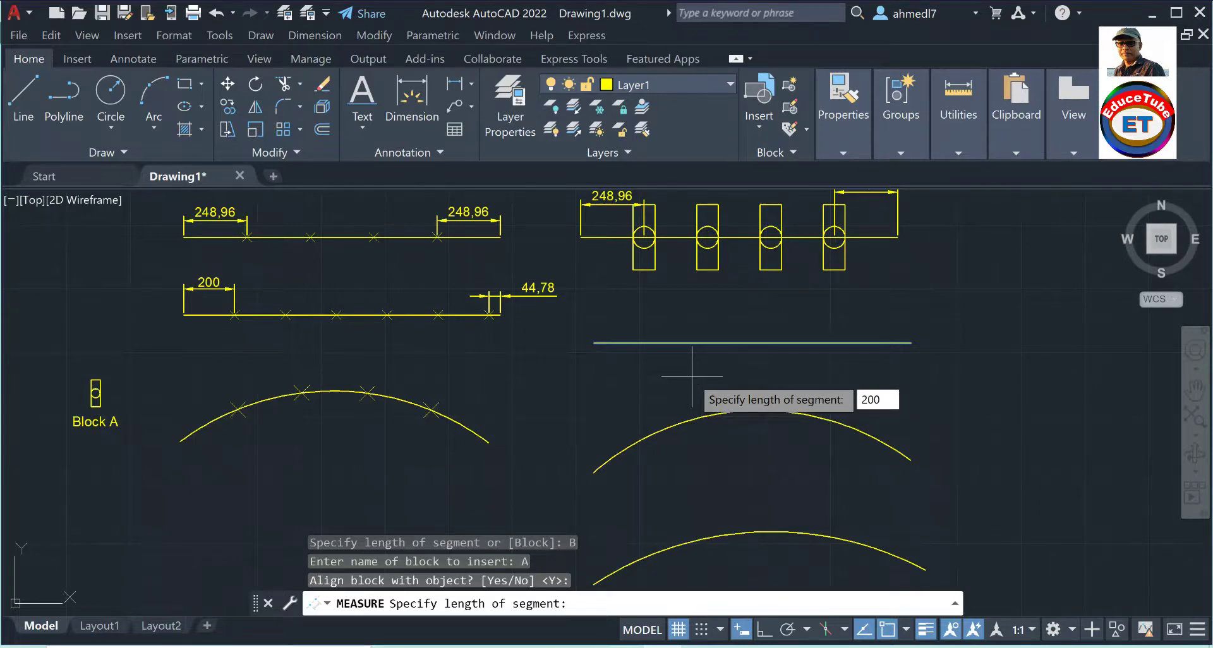
key(Return)
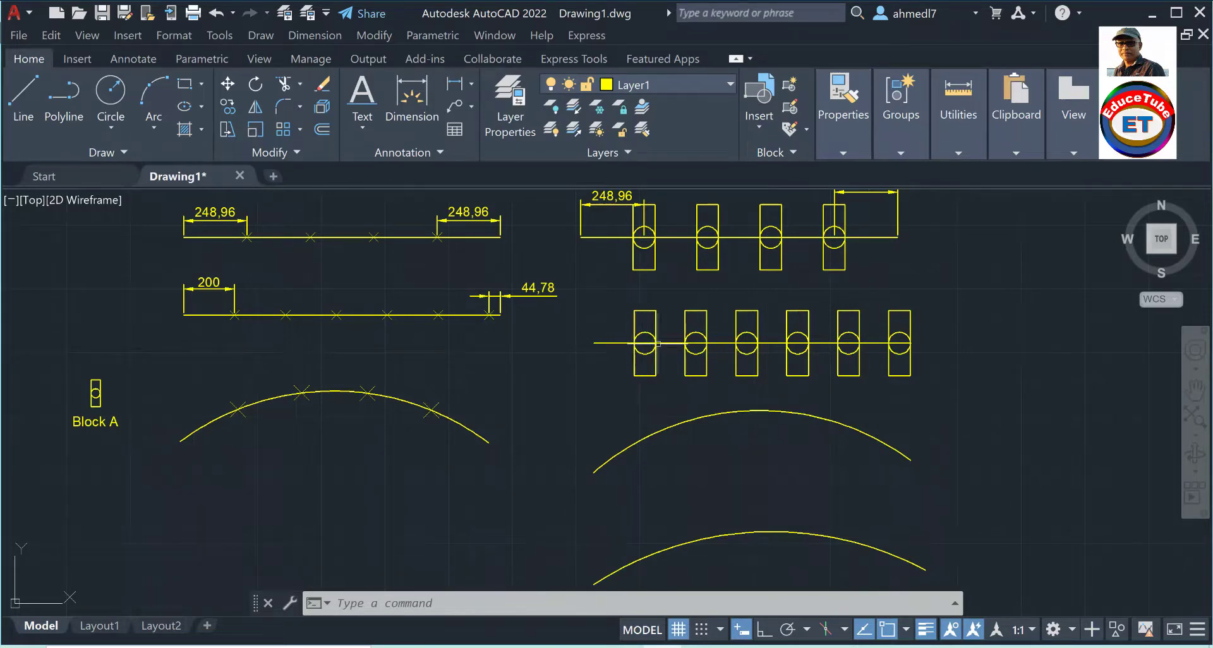
Add a linear dimension above the first segment of the lower-right line, from its left end to the first block's centre
click(454, 84)
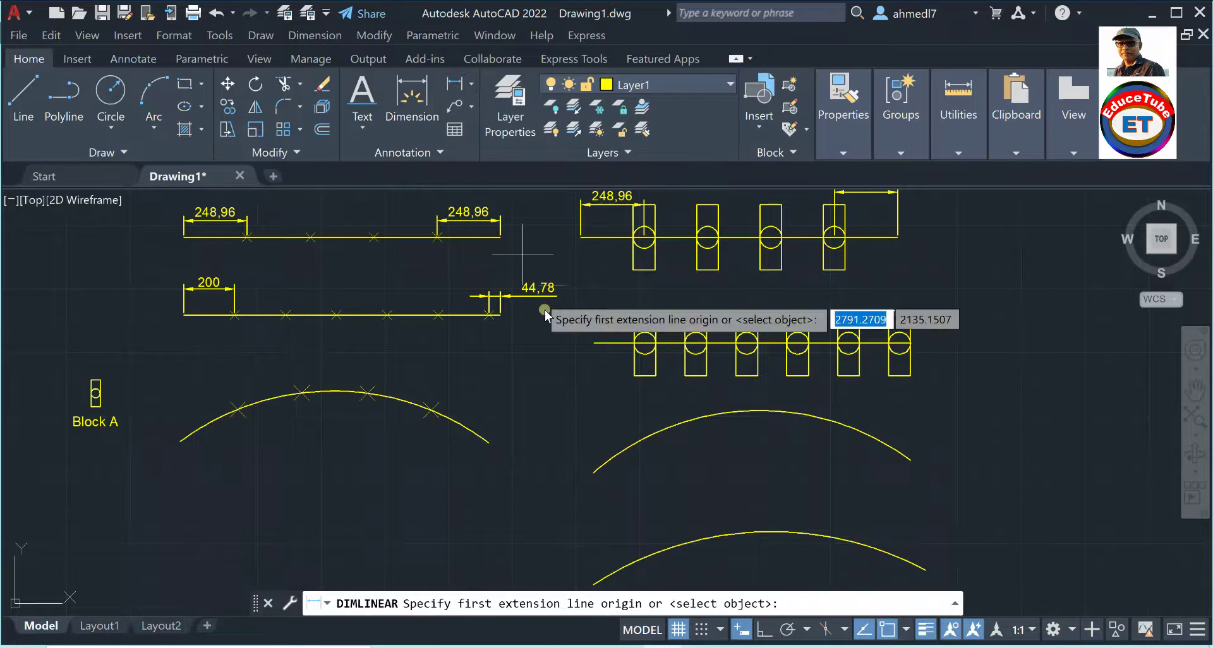
click(594, 343)
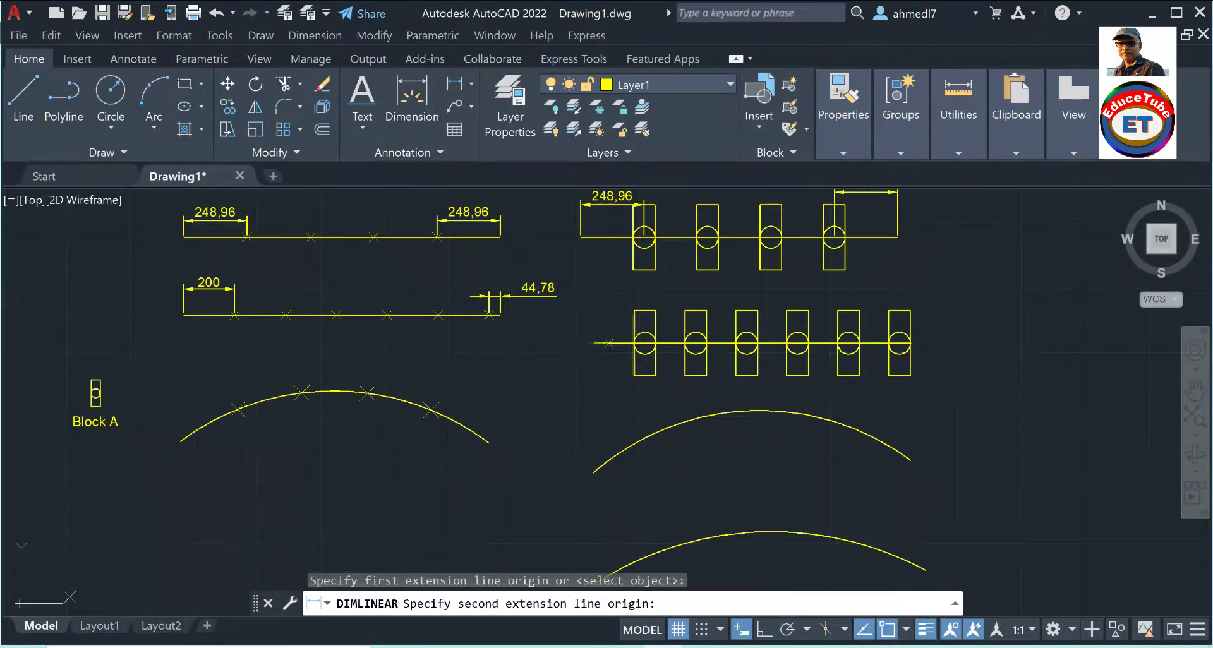
click(645, 343)
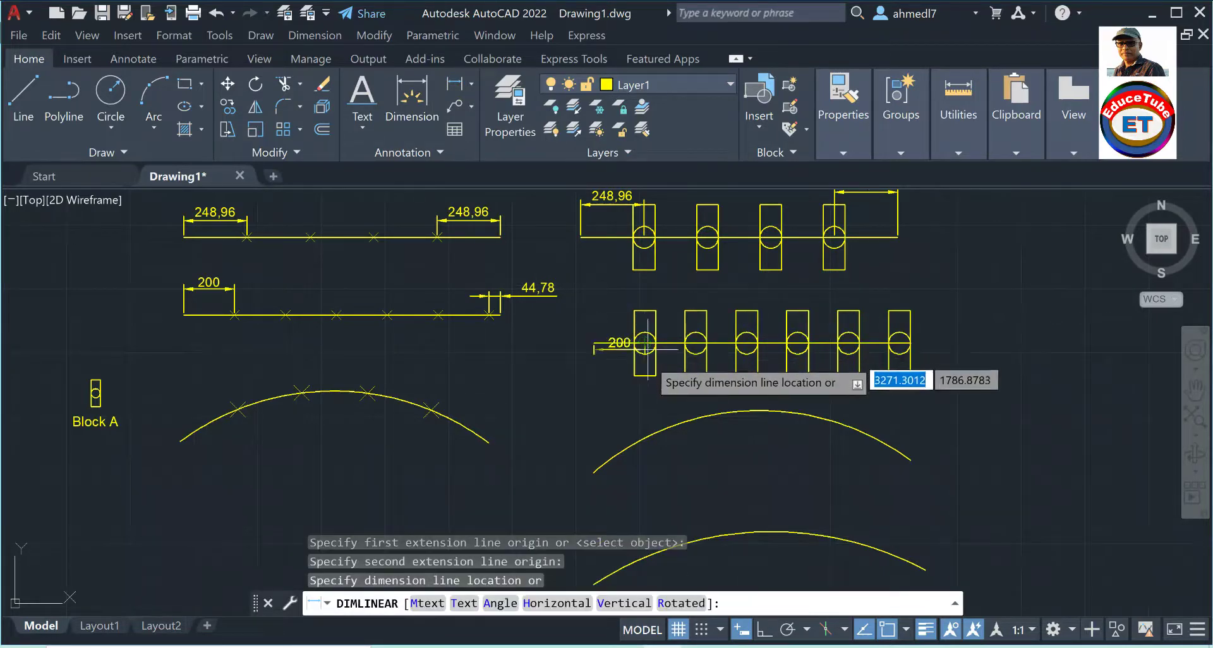
click(629, 294)
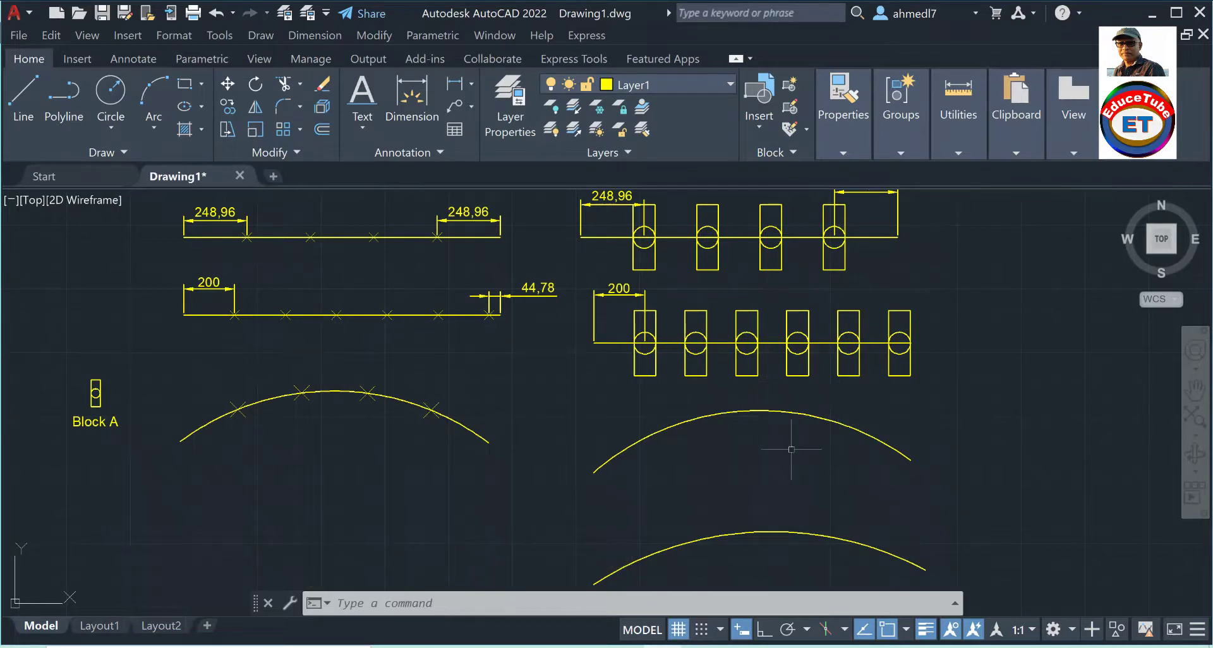
Delete the upper of the two arcs beneath the lower-right line of blocks
scroll(513, 330, down, 2)
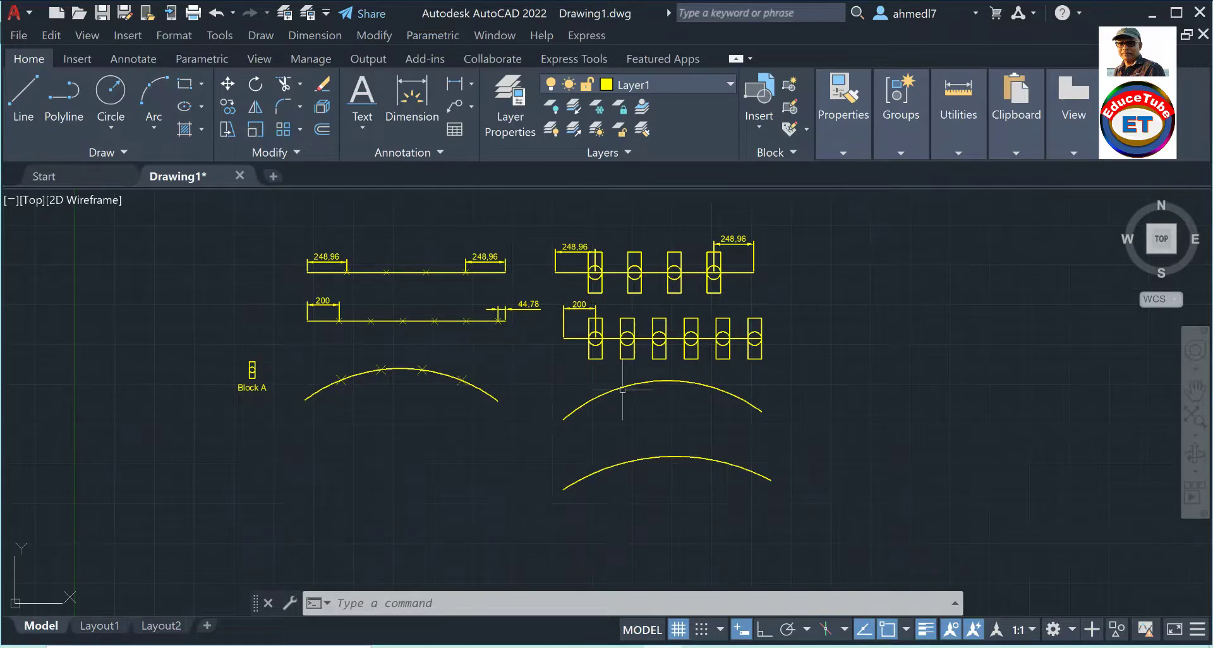
click(227, 83)
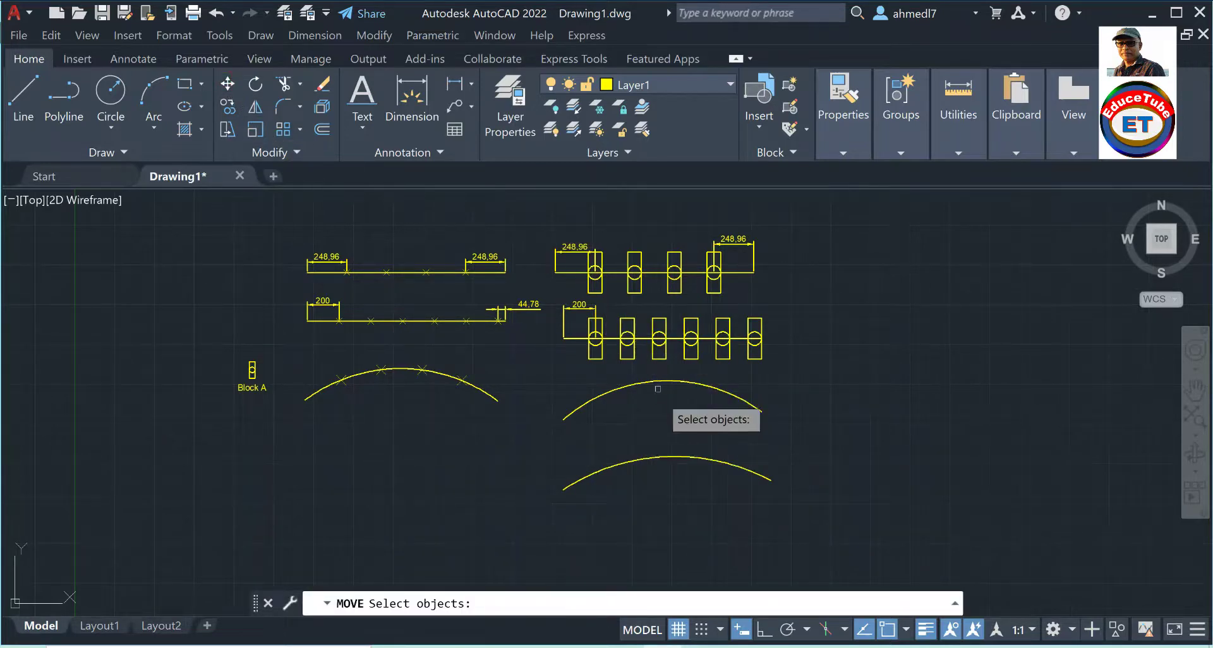
key(Escape)
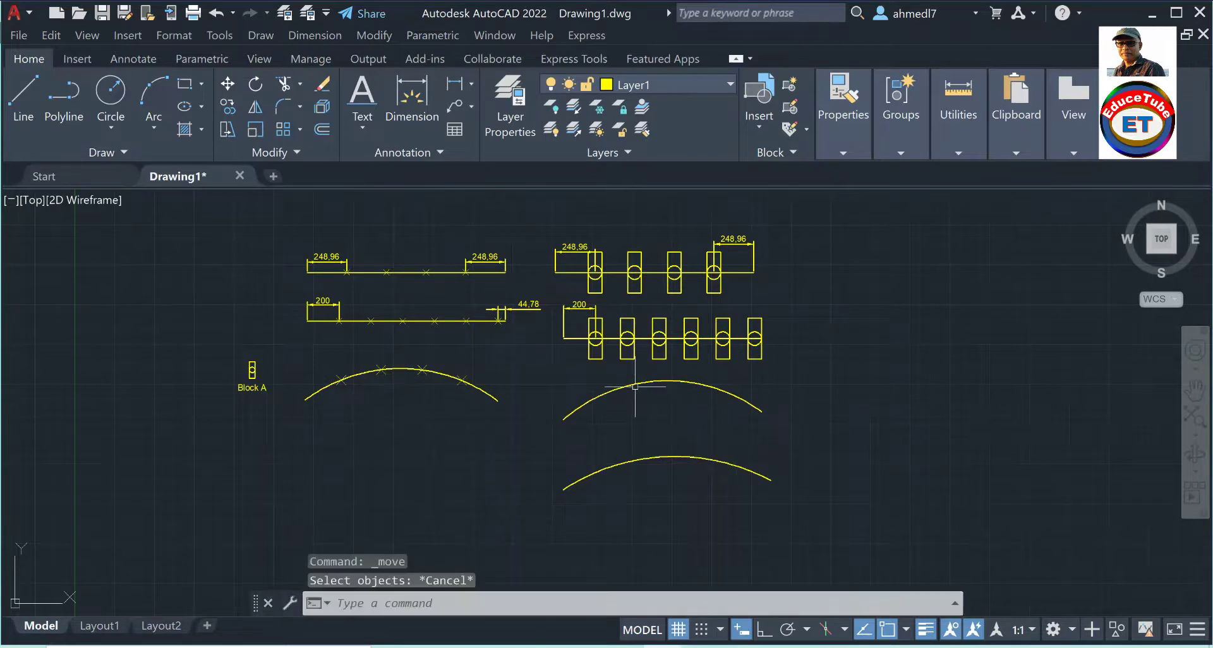
click(664, 382)
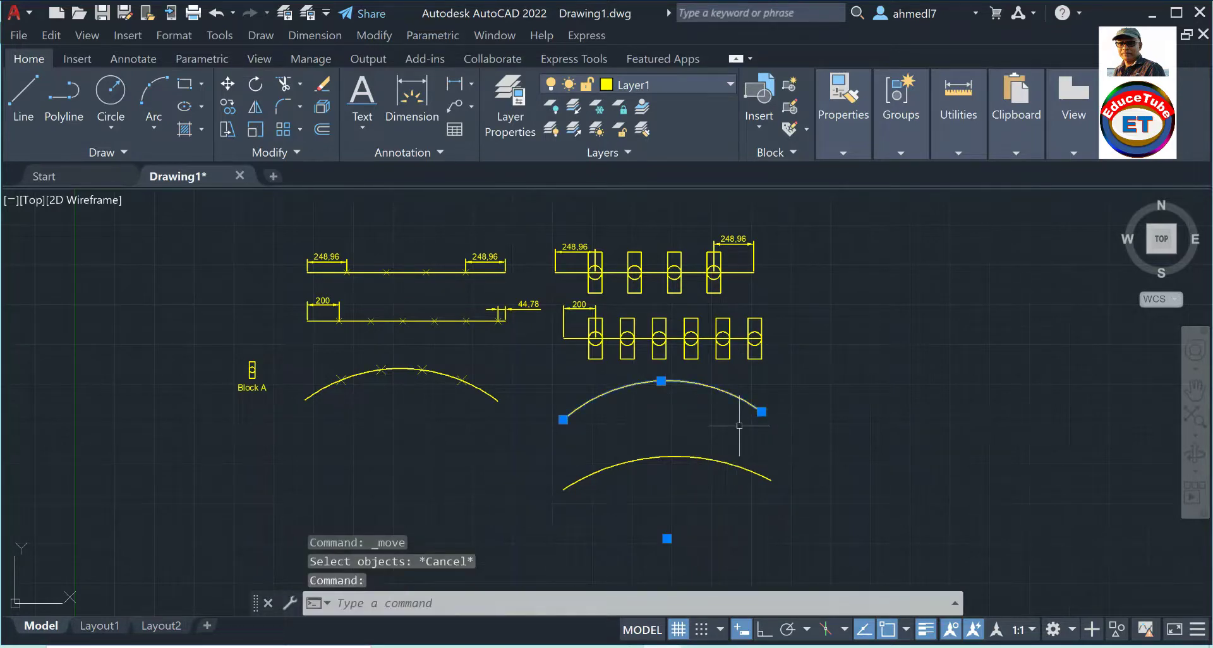
key(Delete)
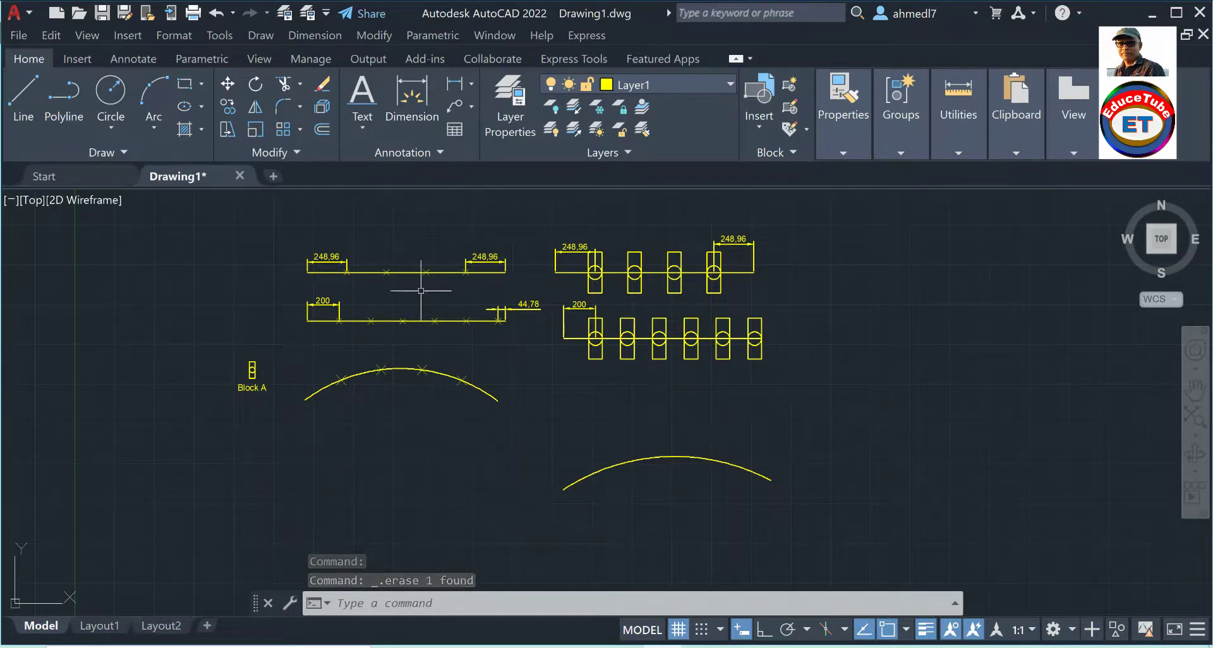
Divide the remaining arc beneath the lower-right line into 4 segments using block A, aligned with the arc, as the marker
click(123, 150)
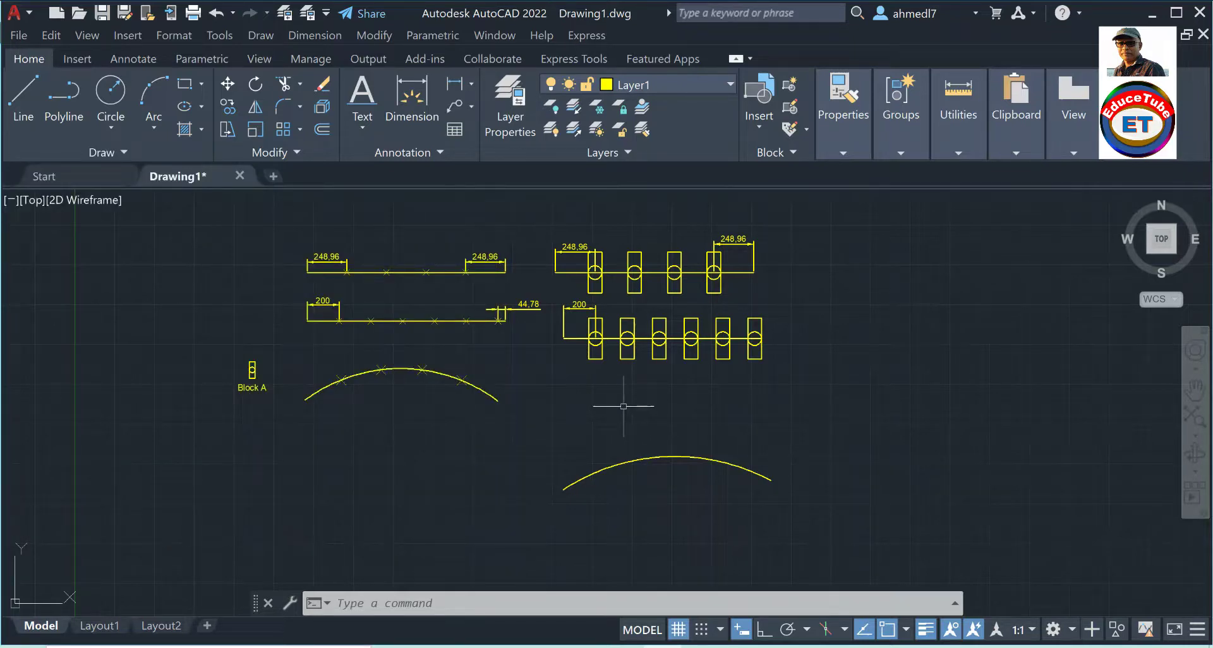
text(DI)
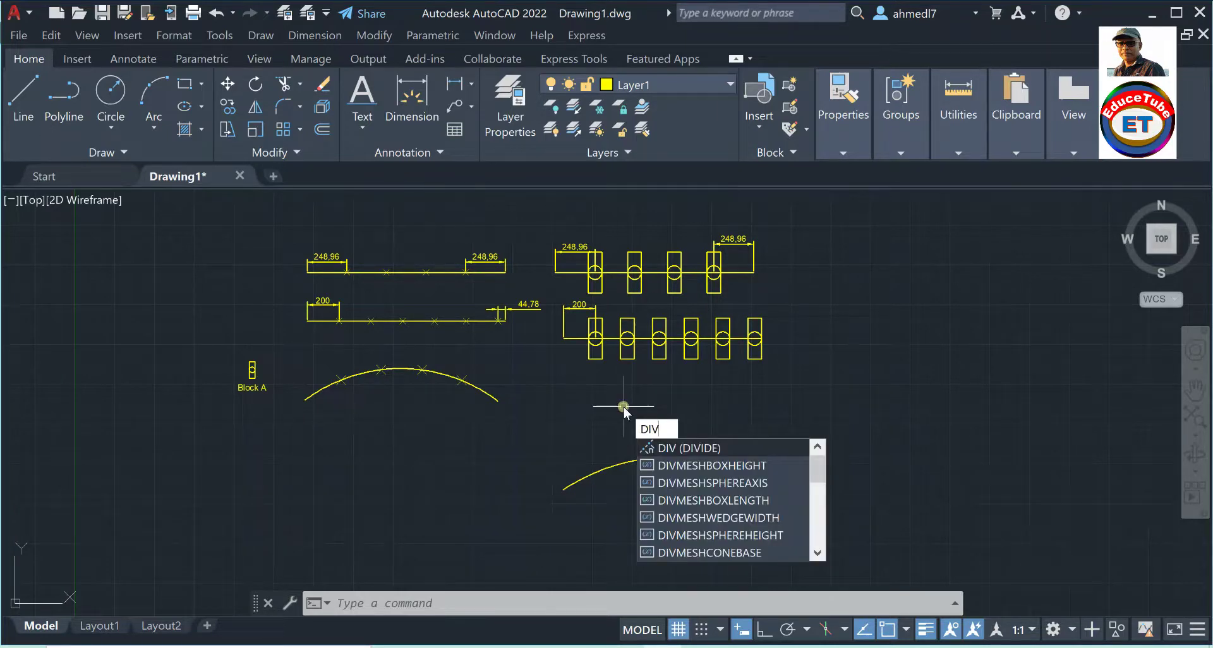
text(V)
key(Return)
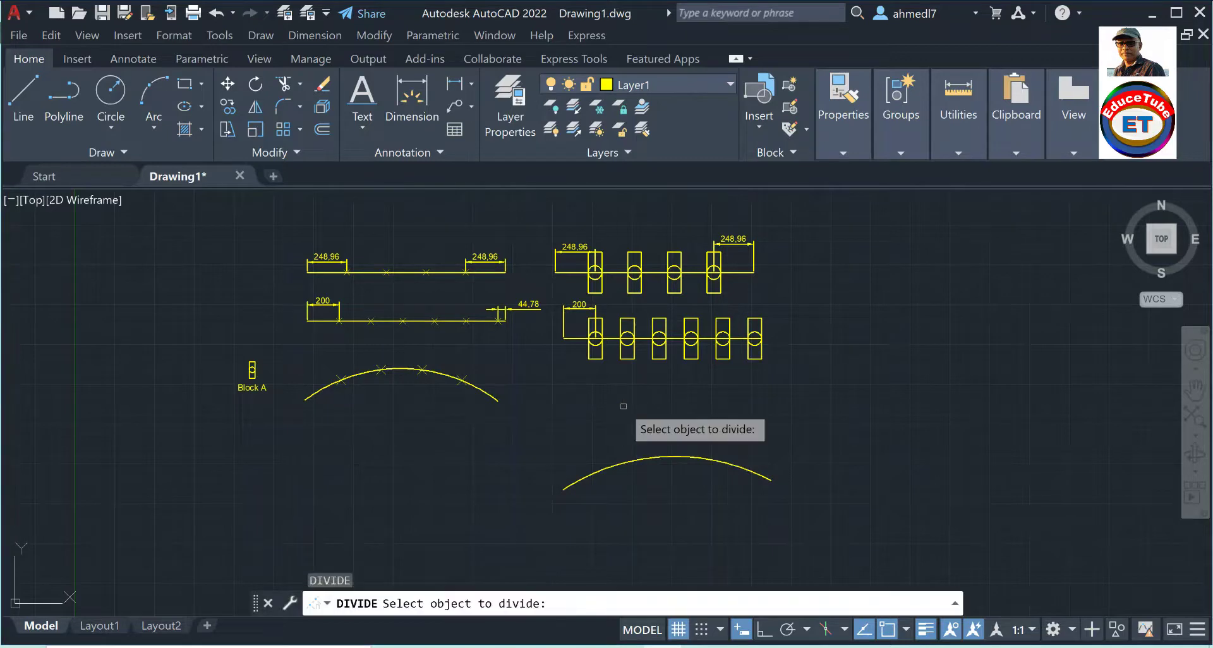
click(609, 466)
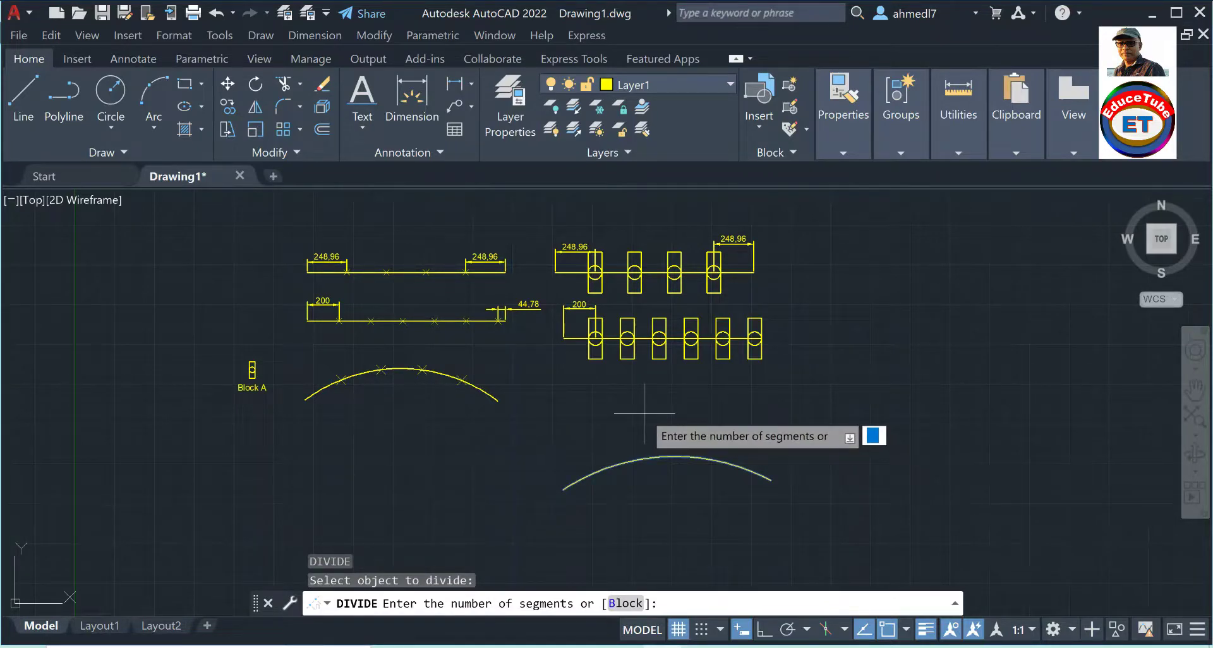
click(627, 604)
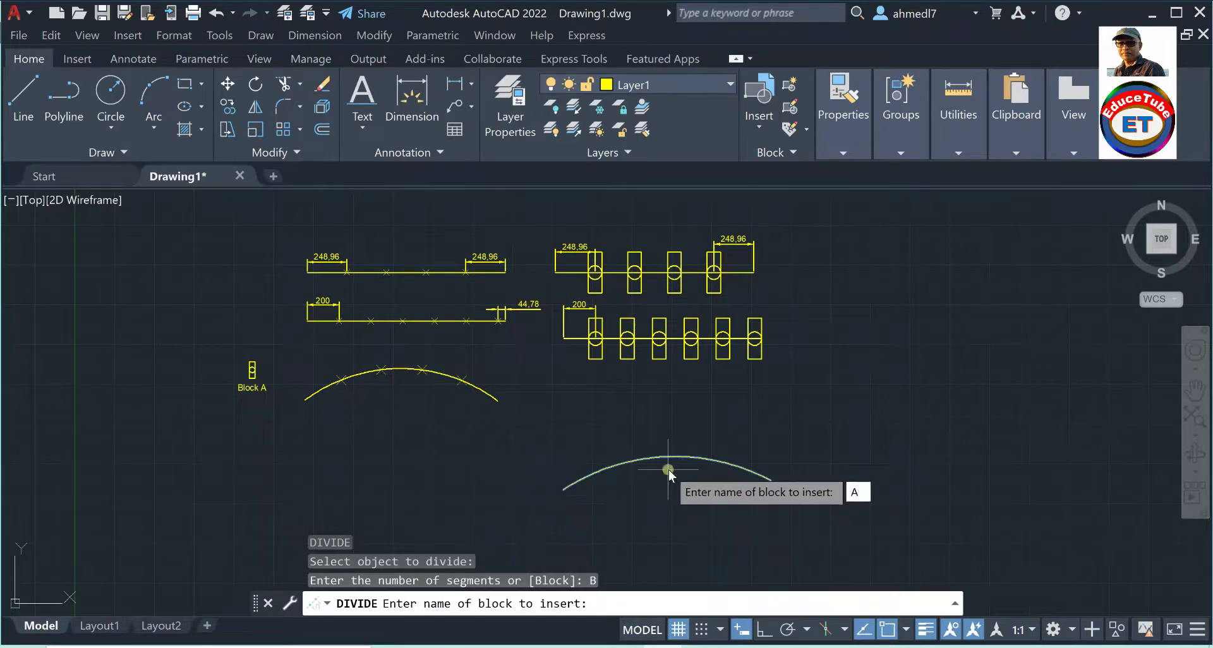
key(Return)
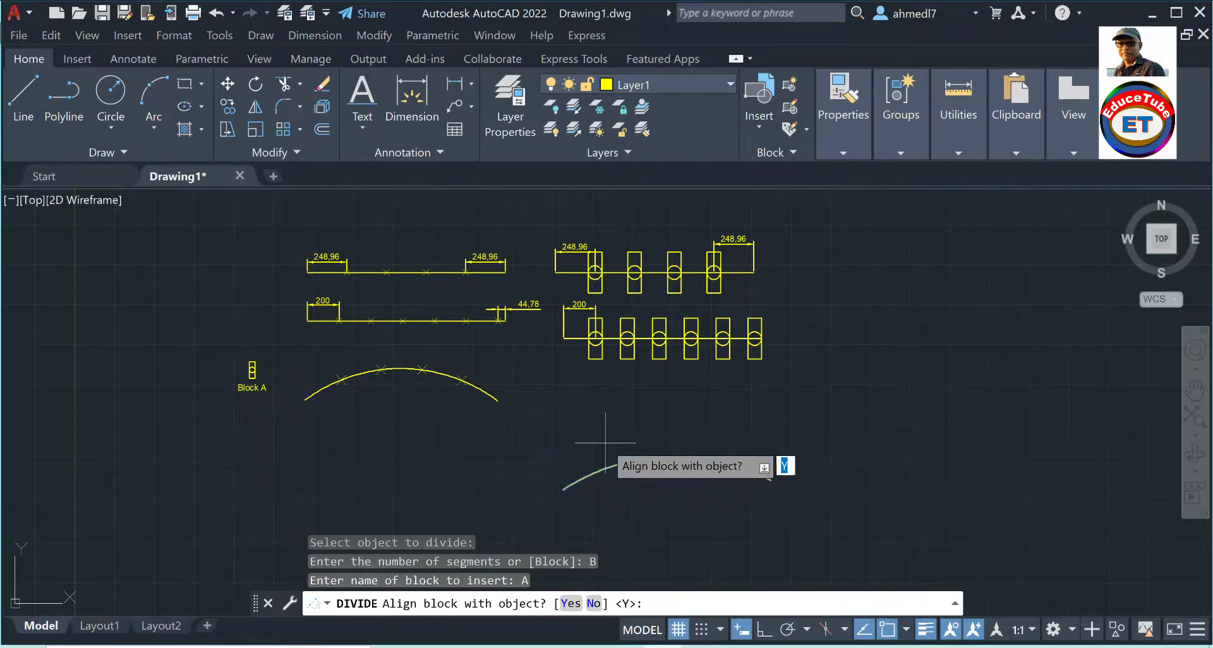
key(Return)
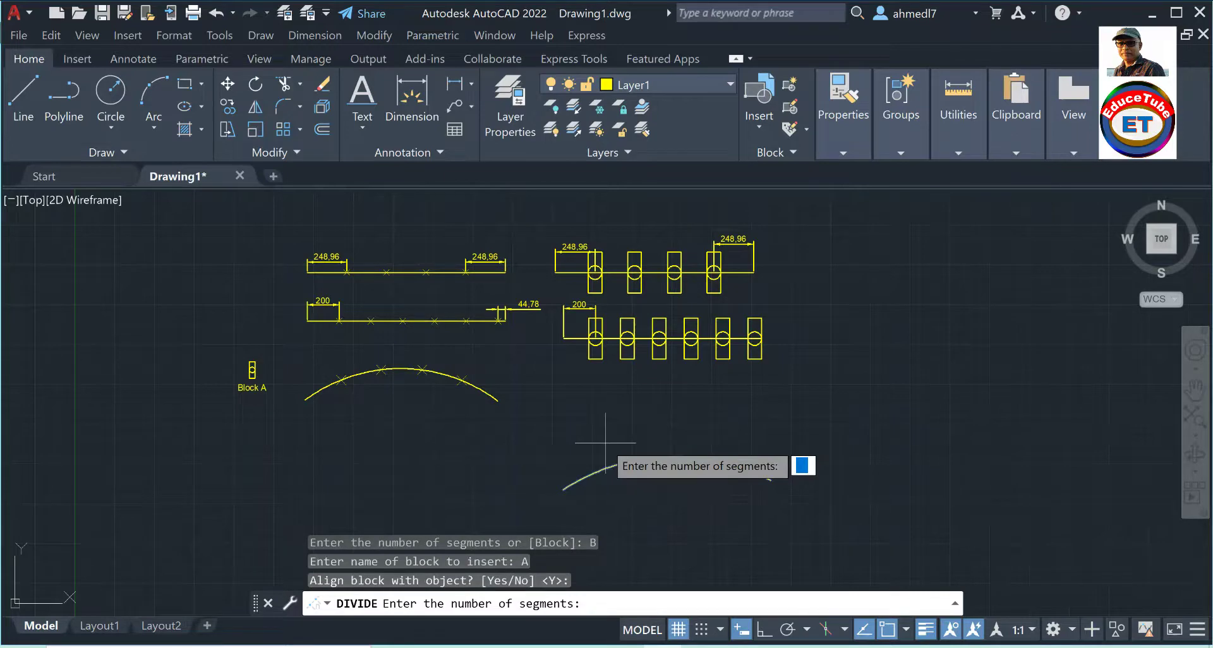
text(4)
key(Return)
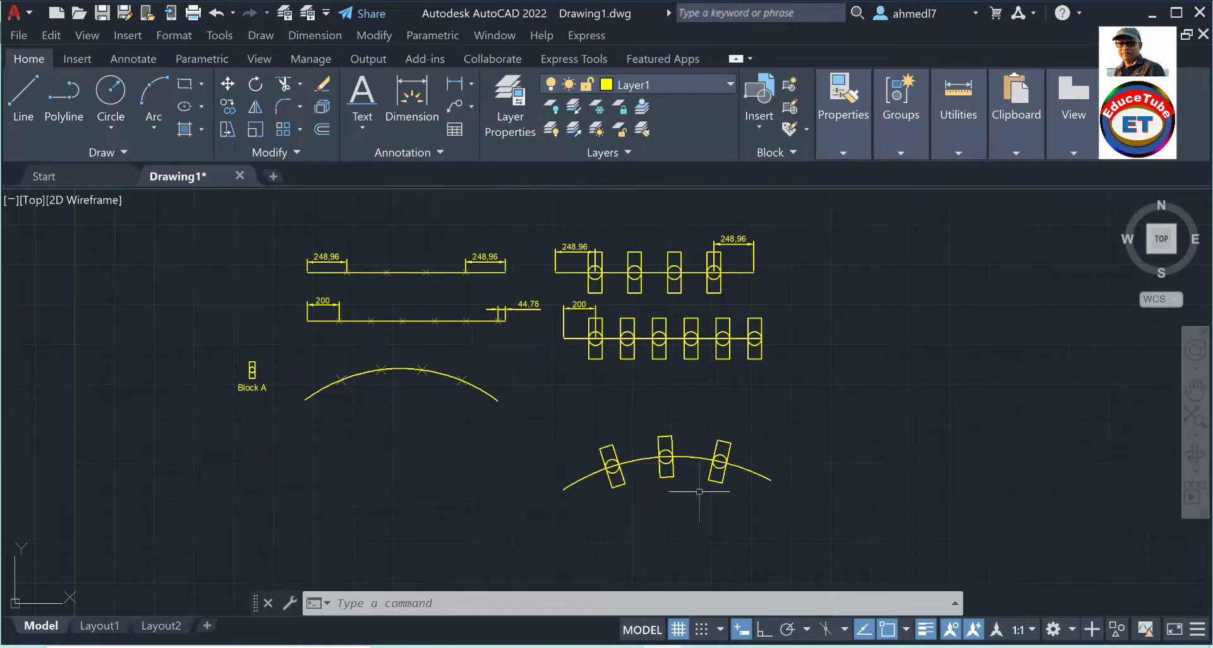
Draw a wide three-point arc, bulging upward, in the empty area to the right of the lines with blocks
click(153, 91)
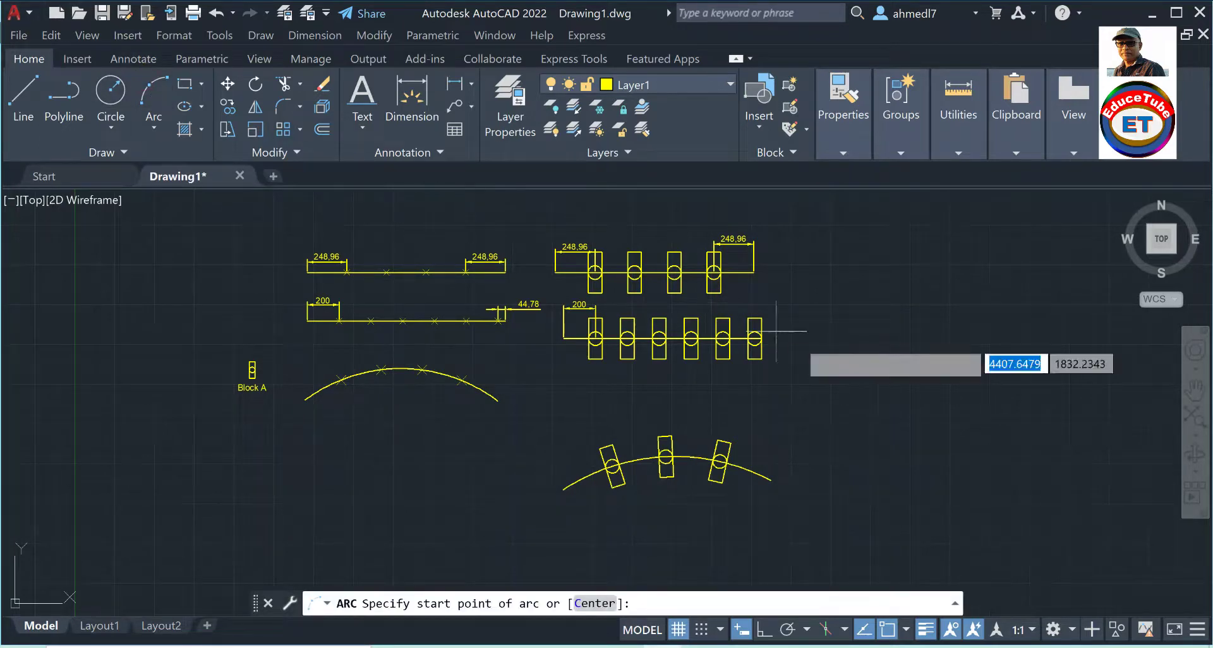
click(837, 398)
click(958, 333)
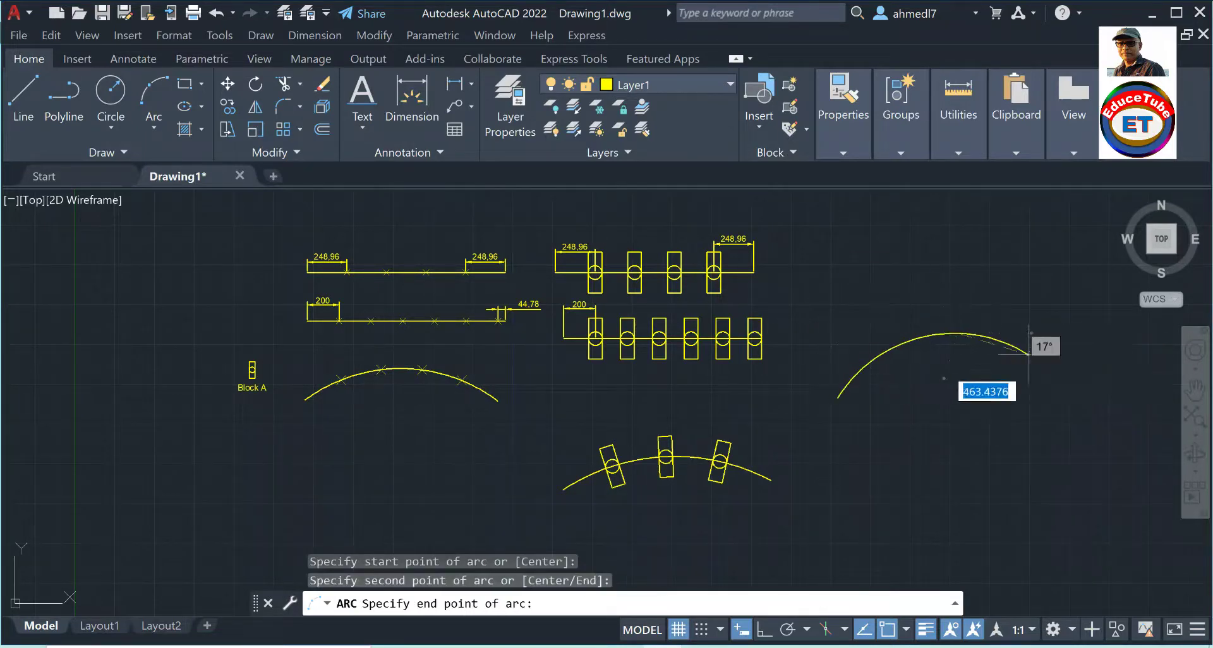
click(1122, 400)
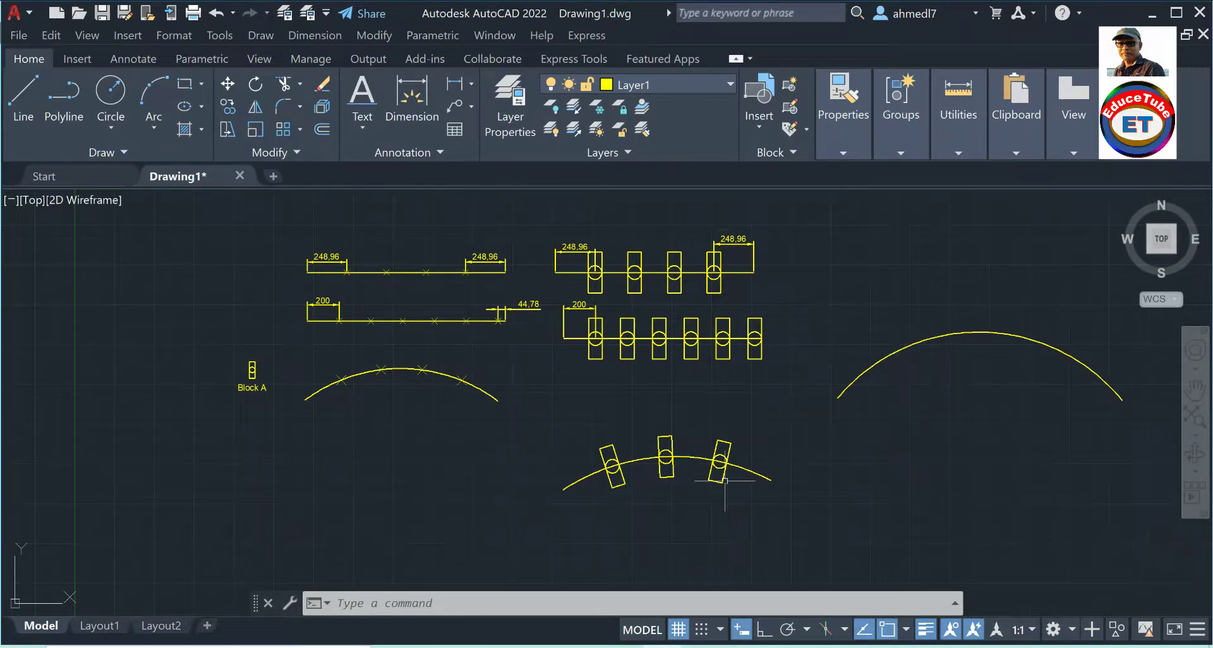
Divide the wide arc beside the lines with blocks into 4 segments using block A as the marker, not aligned with the arc
mouse_move(614, 442)
click(188, 177)
text(DIV)
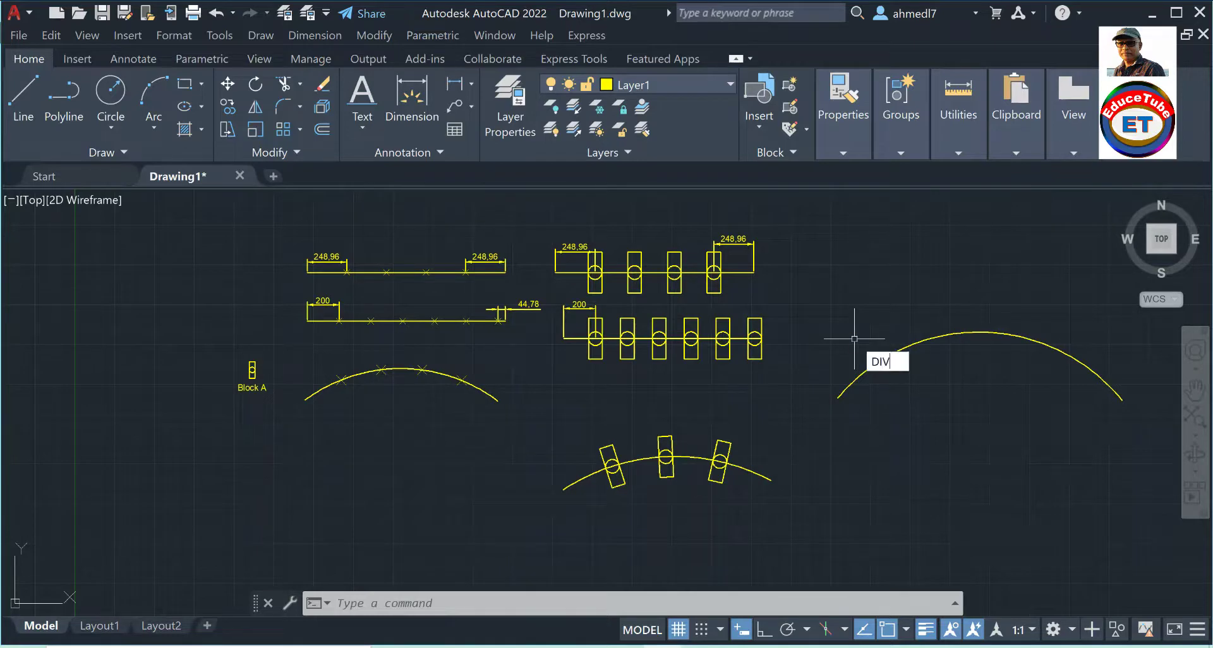
key(Return)
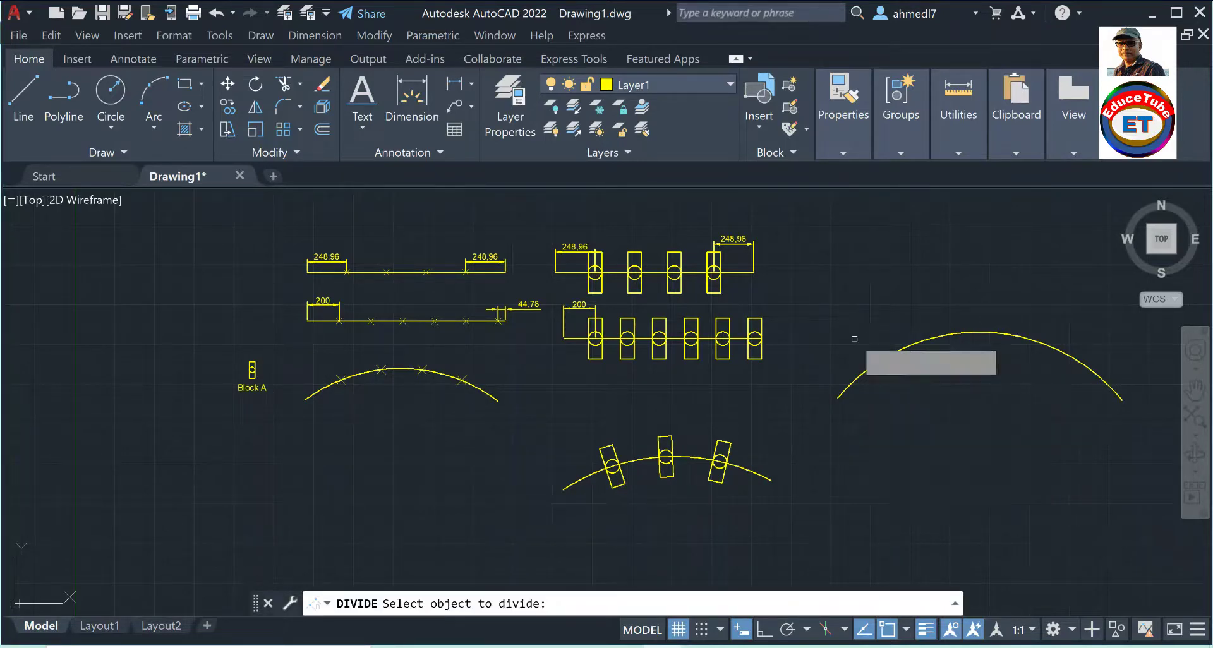
click(856, 380)
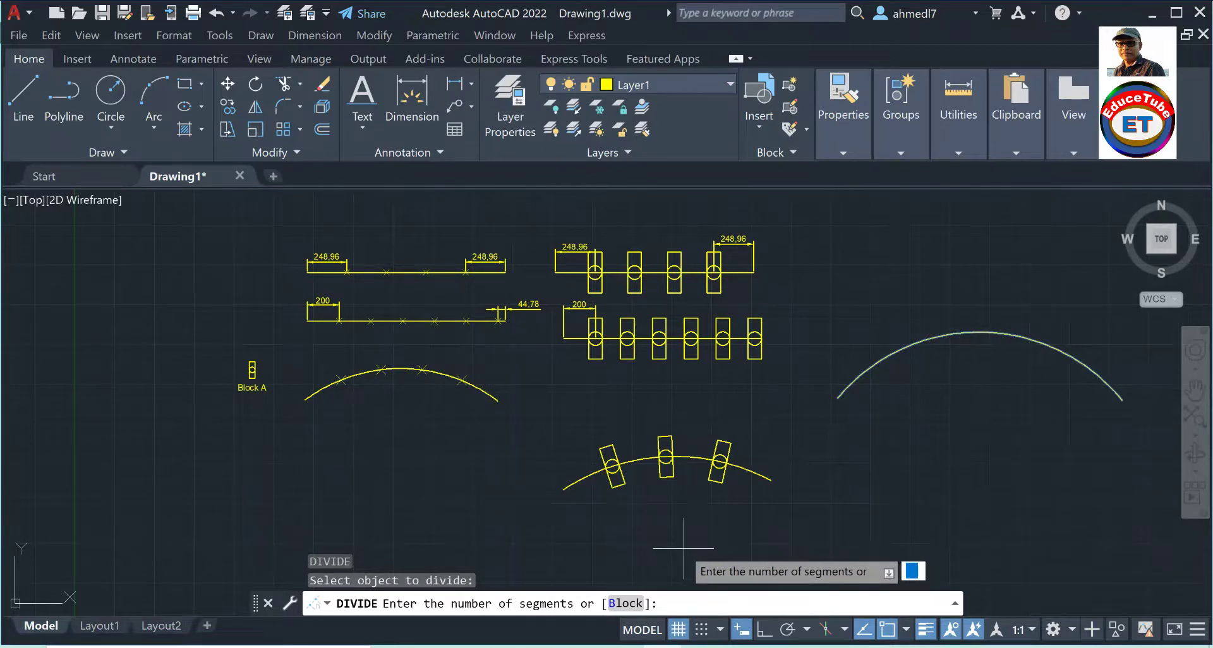
click(625, 603)
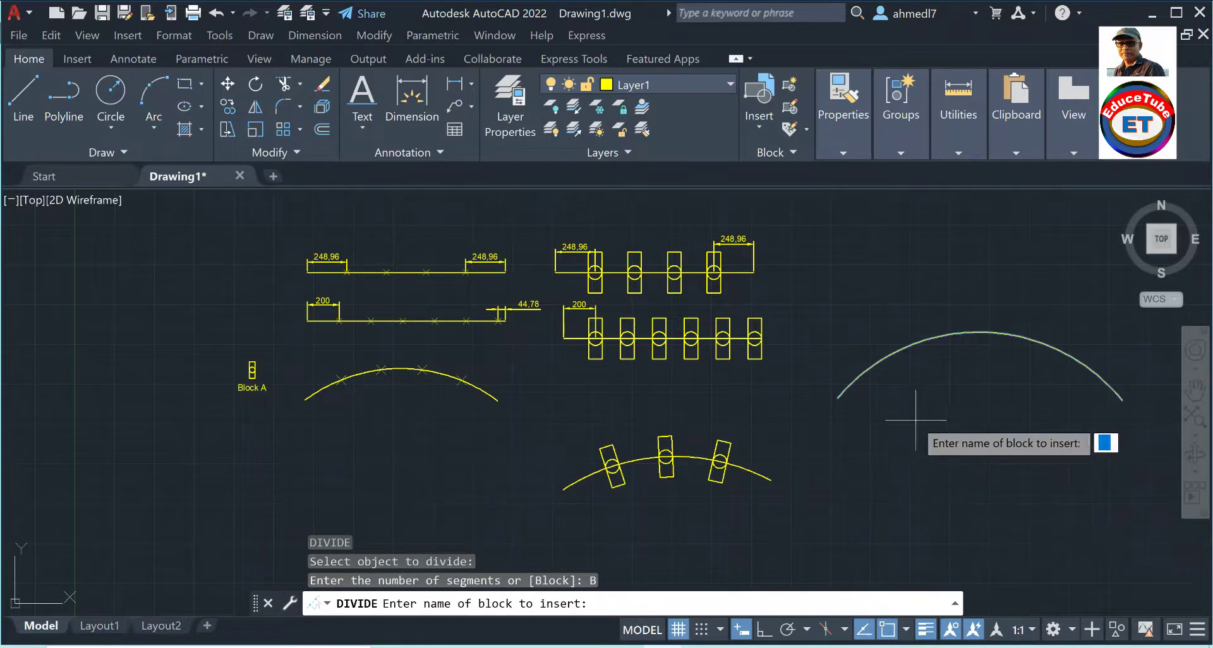
text(A)
key(Return)
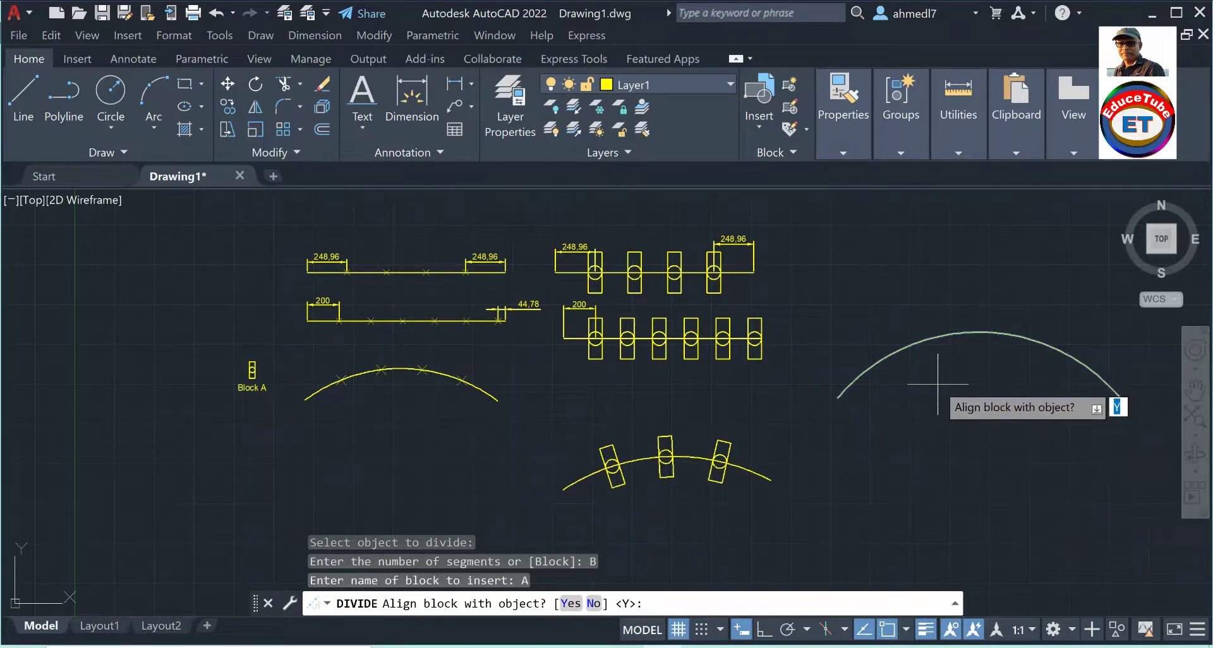
text(N)
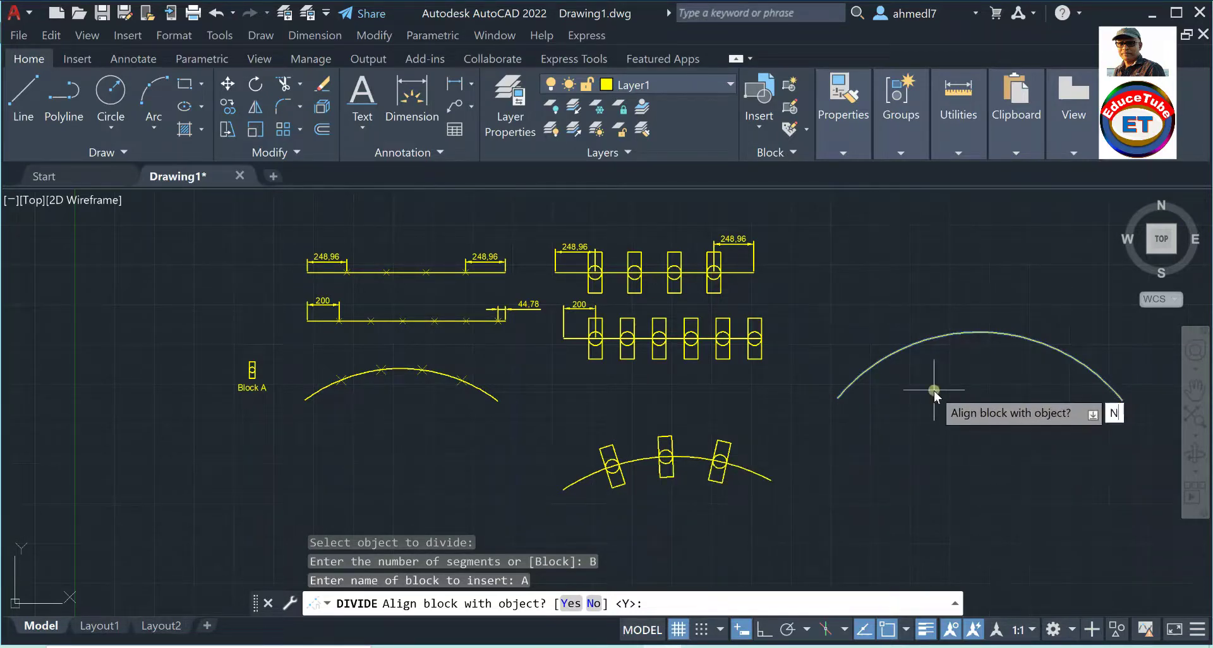
key(Return)
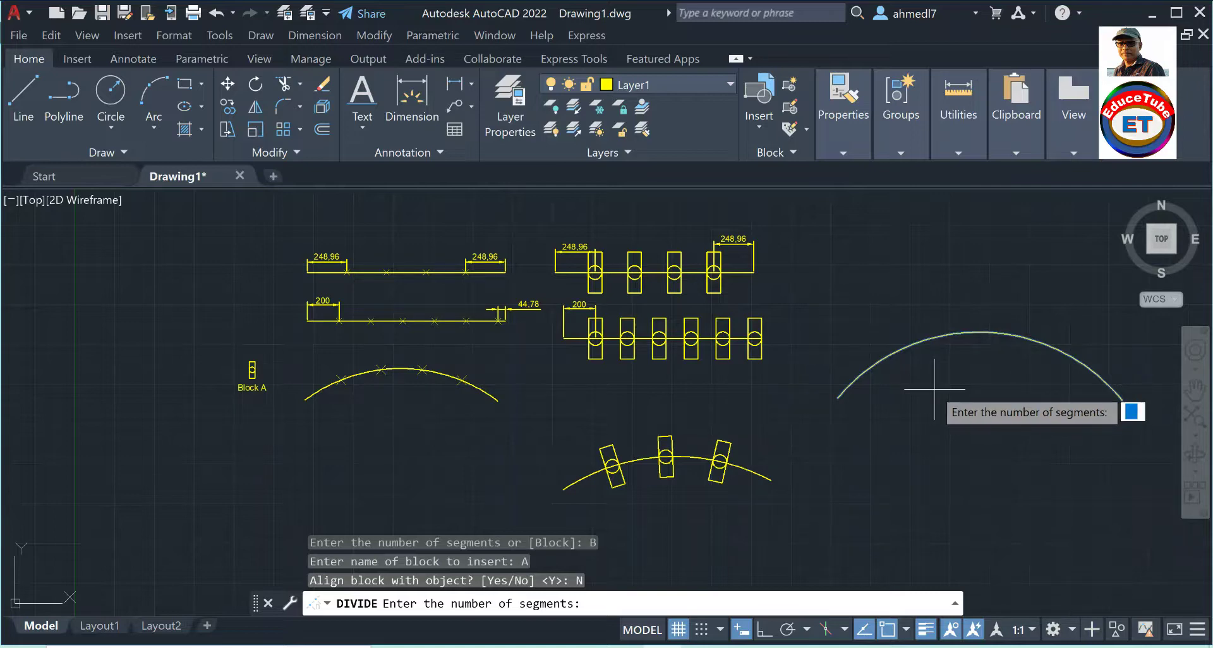
text(4)
key(Return)
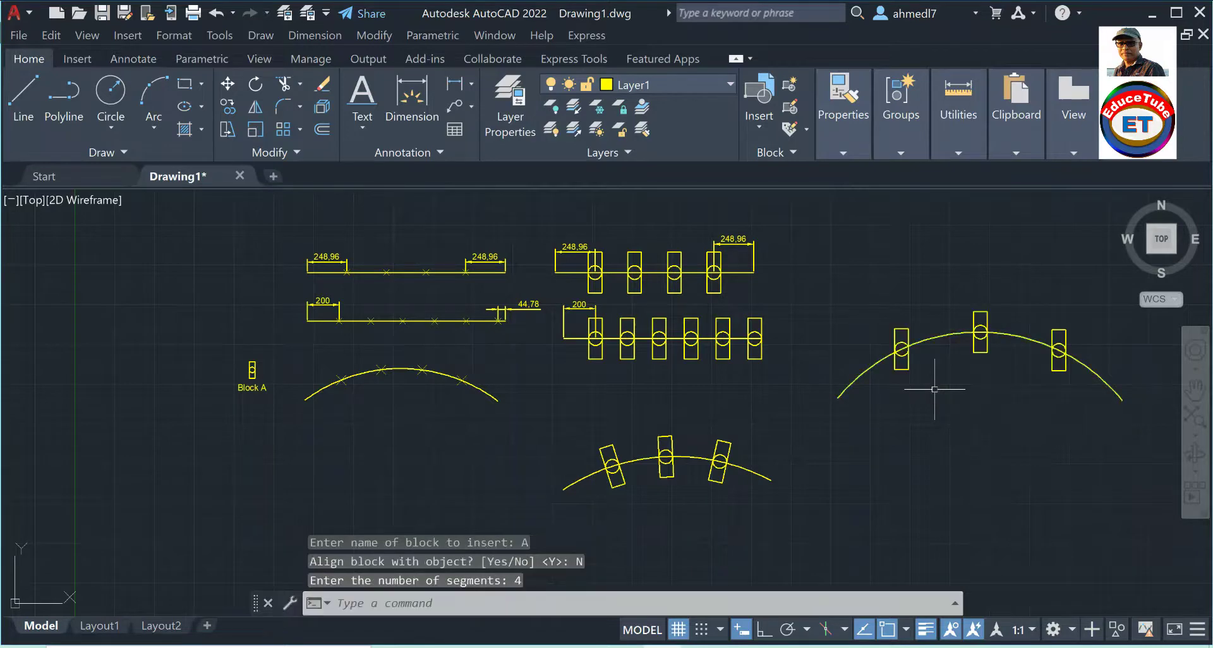